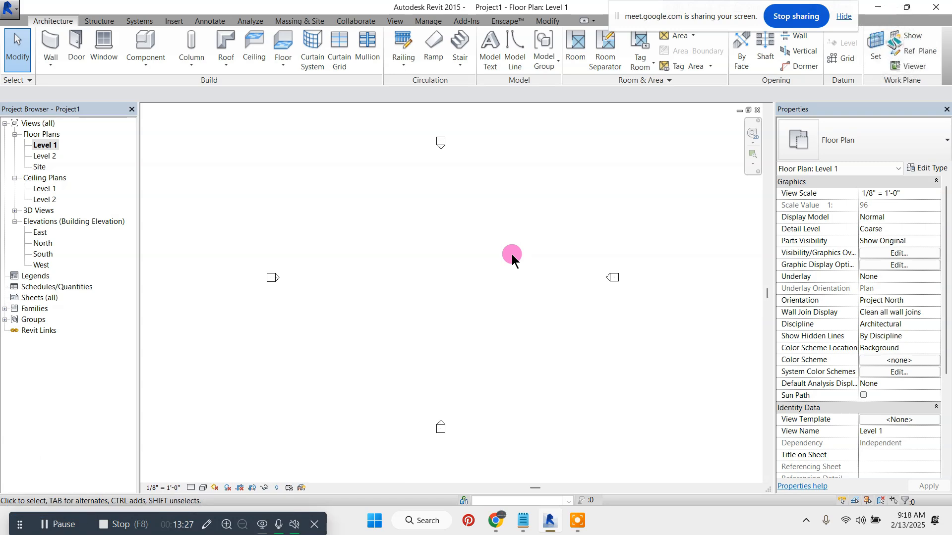
left_click_drag(682, 22, 717, 18)
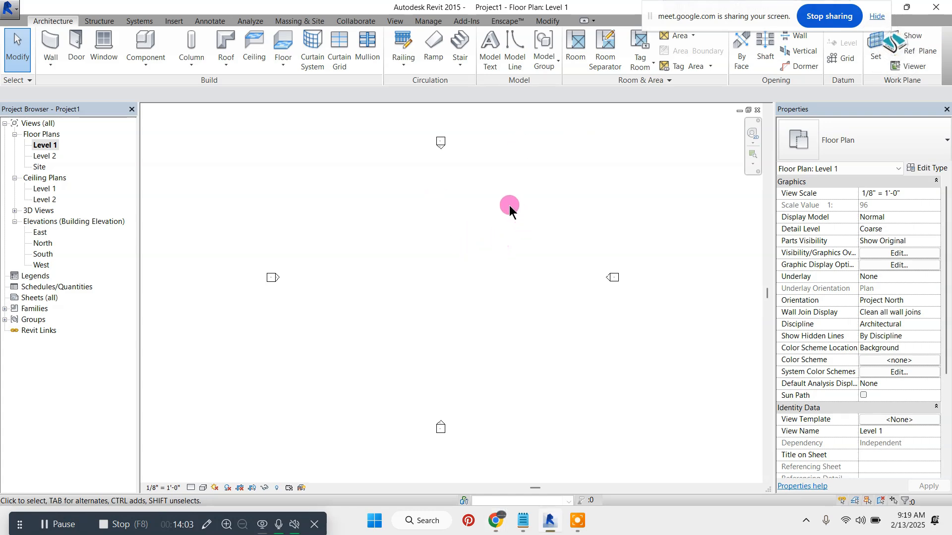
Draw a square enclosure of Generic - 8" walls about 40' by 40' in the middle of the Level 1 plan.
left_click(50, 47)
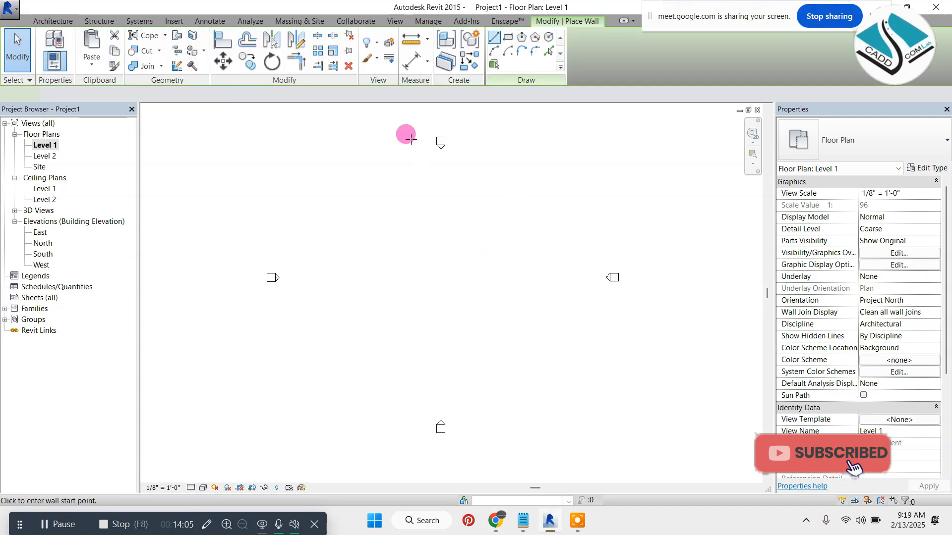
left_click(410, 188)
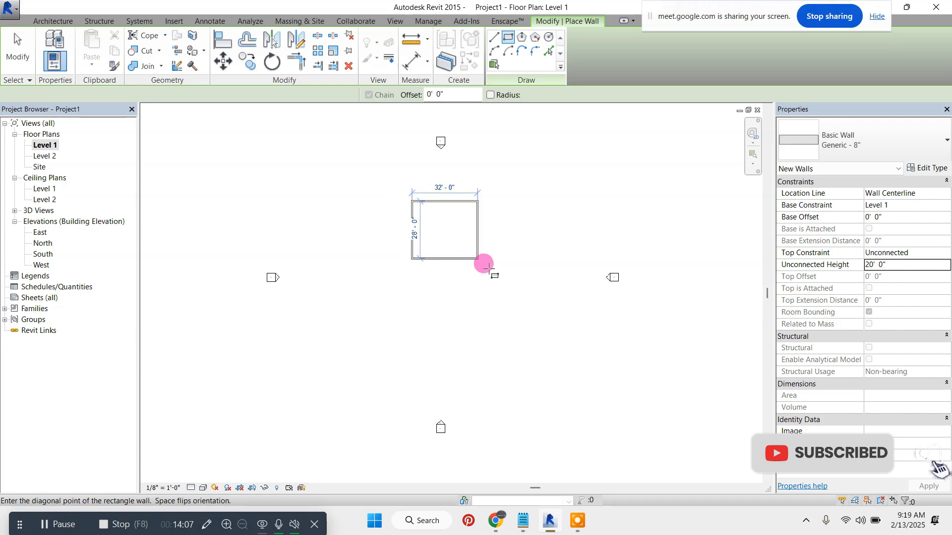
left_click(480, 258)
scroll(480, 258, "up", 2)
Divide the square into four equal rooms with a vertical and a horizontal wall through the midpoints of the outer walls.
left_click(494, 37)
scroll(397, 228, "up", 1)
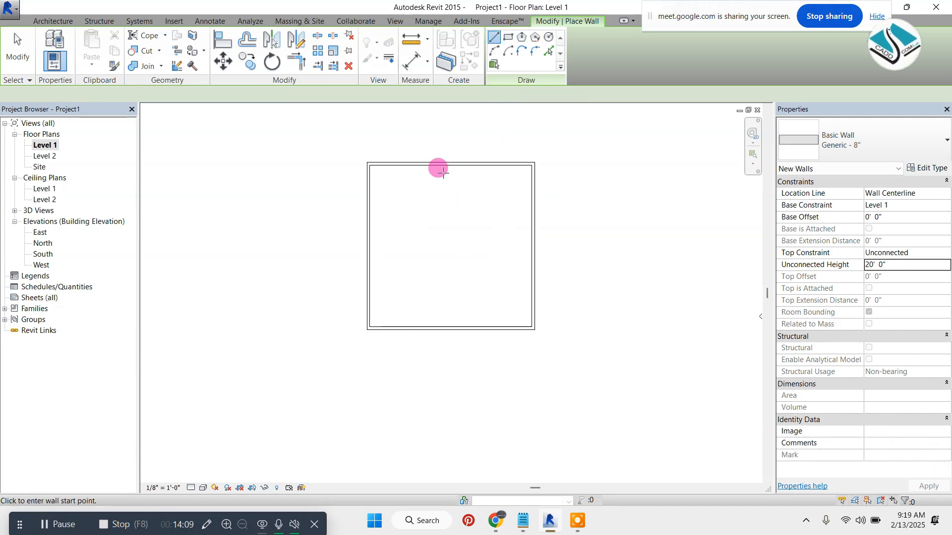
left_click(450, 163)
left_click(450, 327)
key("Escape")
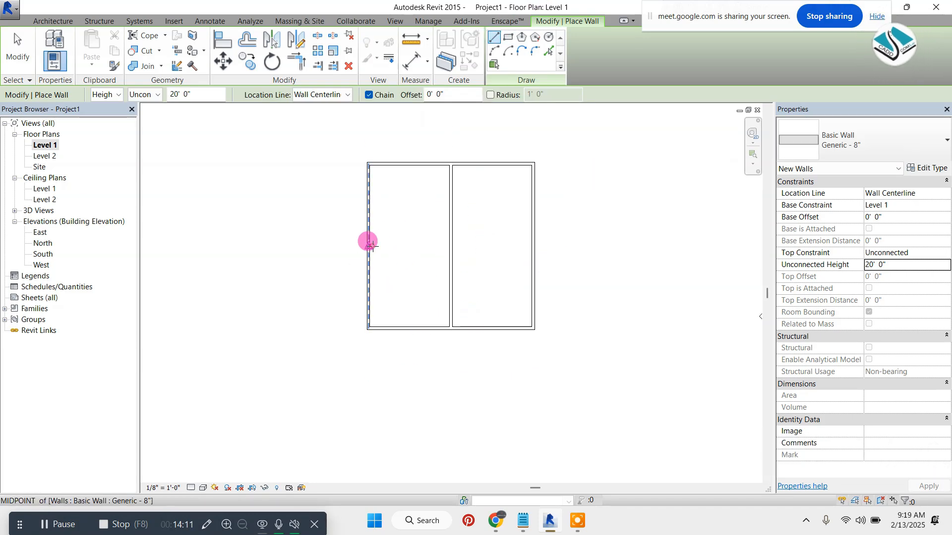
left_click(369, 211)
left_click(538, 239)
scroll(473, 152, "up", 1)
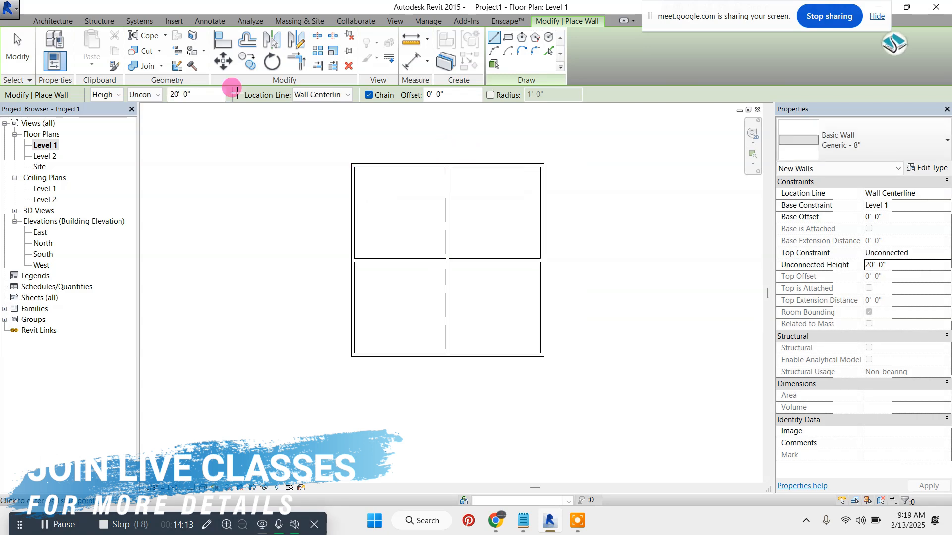
key("Escape")
Place Single-Flush 36" x 84" doors in both halves of the upper exterior wall and both halves of the horizontal partition.
left_click(76, 62)
left_click(386, 160)
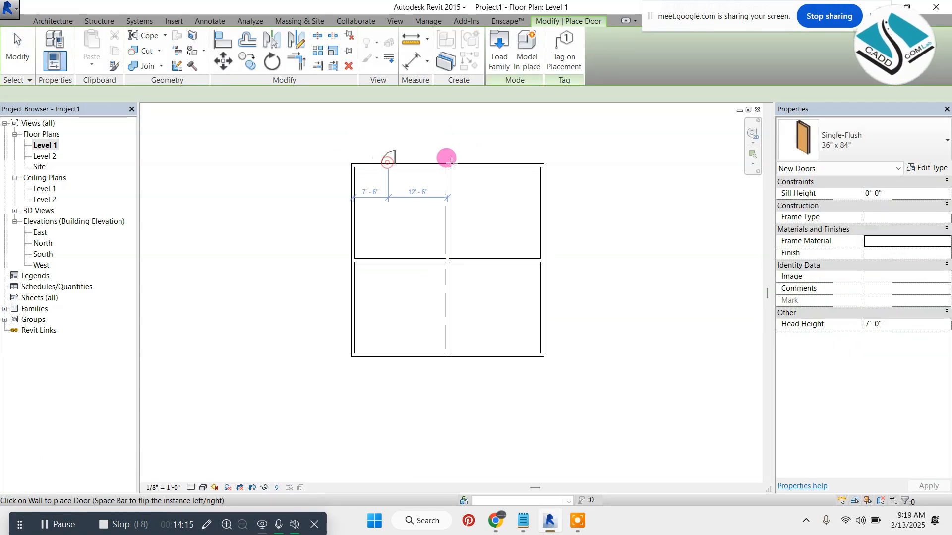
left_click(480, 159)
left_click(380, 259)
left_click(488, 257)
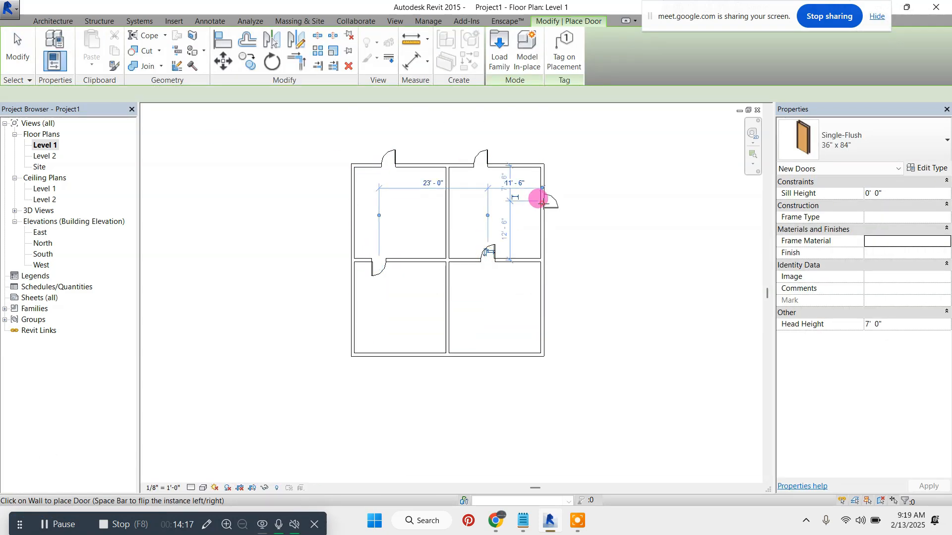
Place two Single-Flush doors in the right exterior wall and one in the lower half of the left exterior wall.
left_click(544, 203)
left_click(544, 317)
left_click(353, 325)
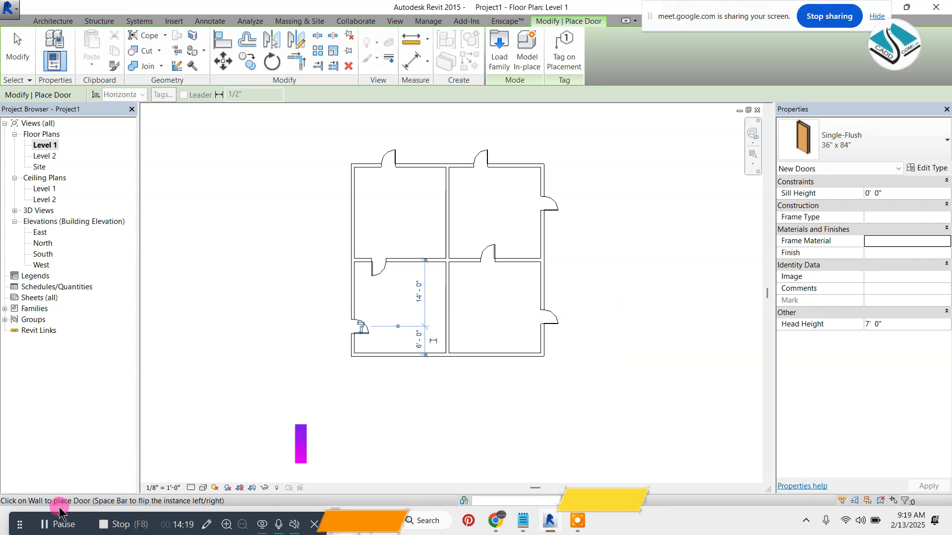
left_click(64, 520)
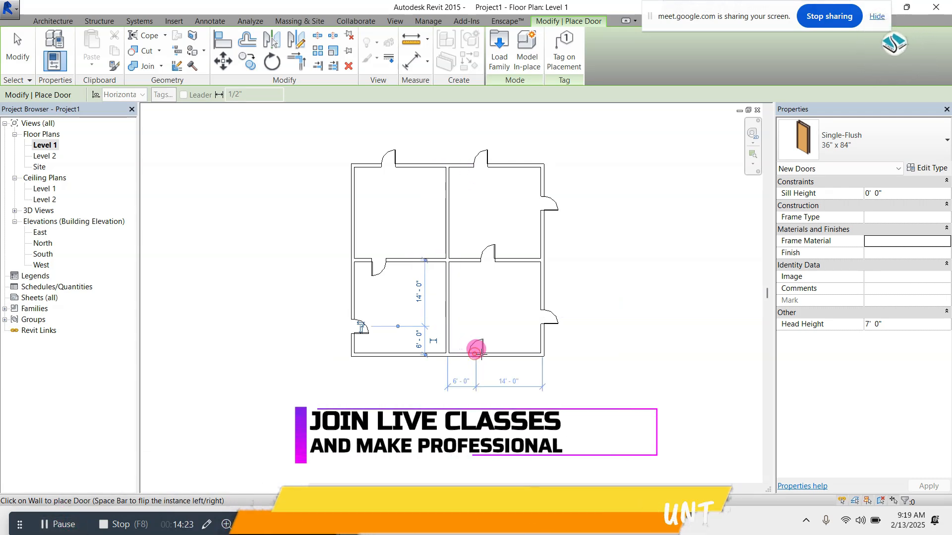
key("Escape")
key("Escape")
Place Fixed 36" x 48" windows in the upper-left room's exterior wall, the upper vertical partition (two), and both halves of the horizontal partition.
left_click(111, 44)
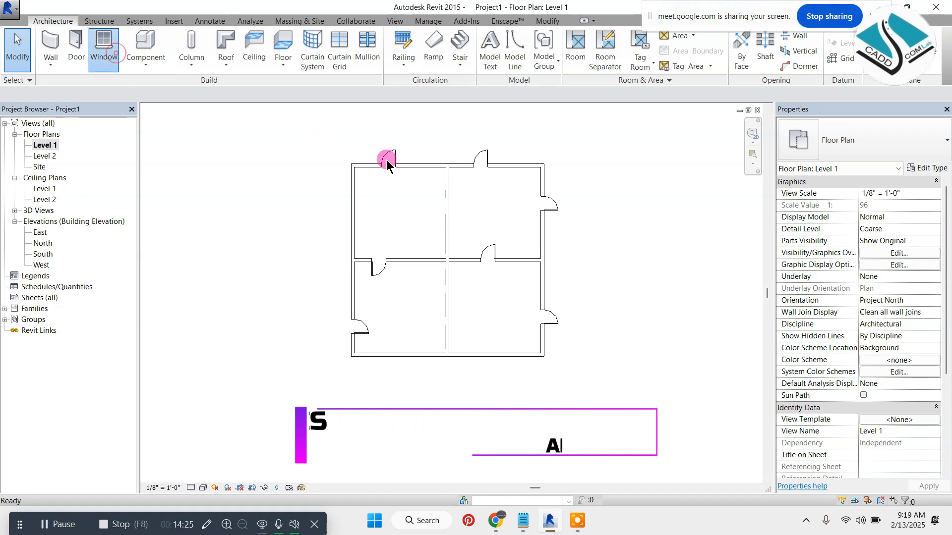
left_click(432, 178)
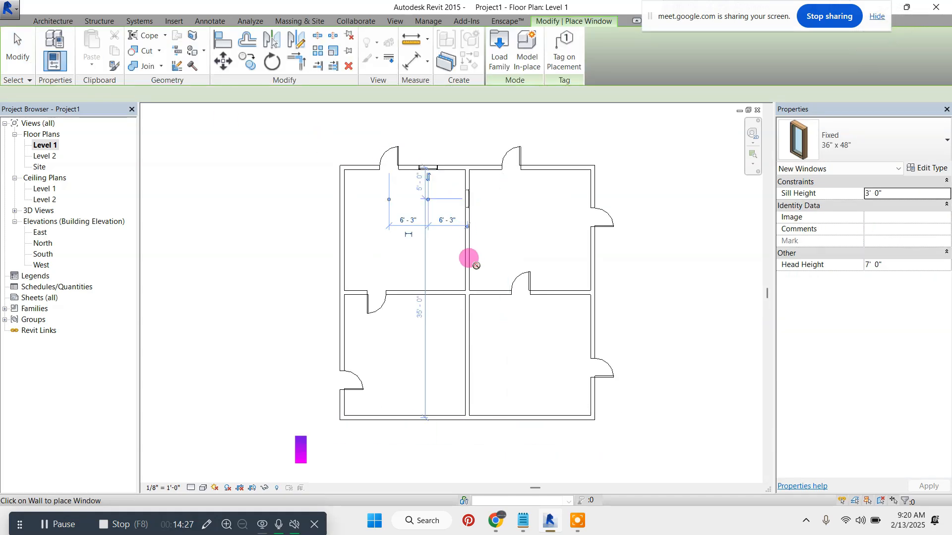
left_click(467, 257)
left_click(553, 280)
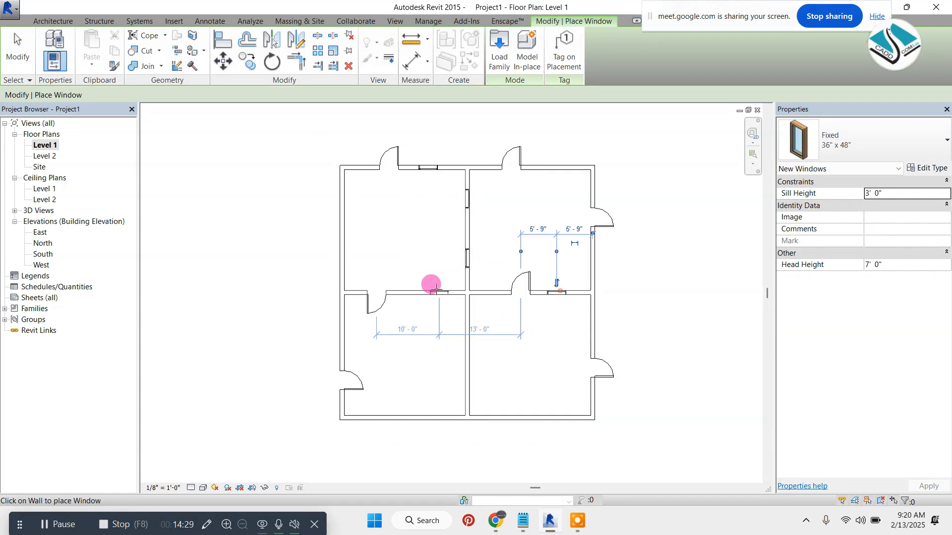
left_click(435, 285)
Place Fixed 36" x 48" windows in both halves of the lower exterior wall and two in the lower vertical partition.
left_click(410, 418)
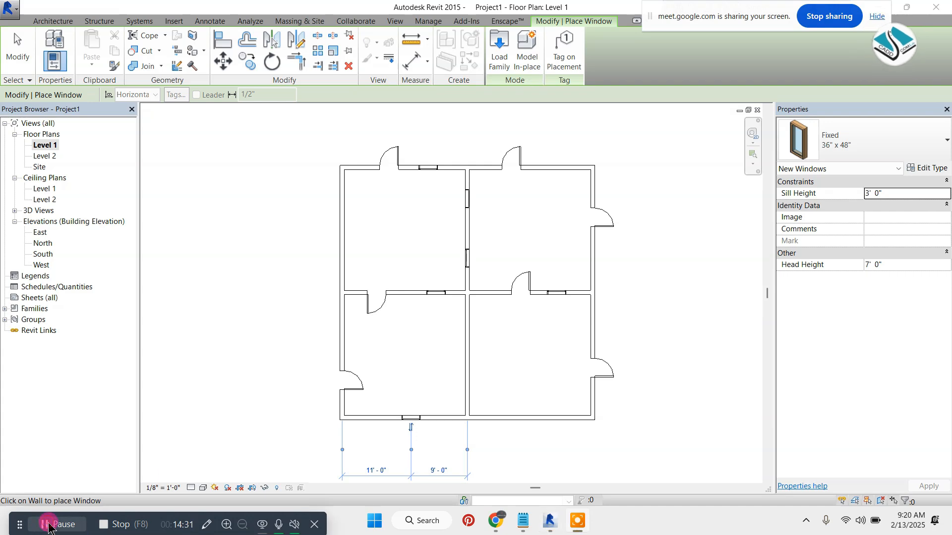
left_click(468, 331)
left_click(467, 400)
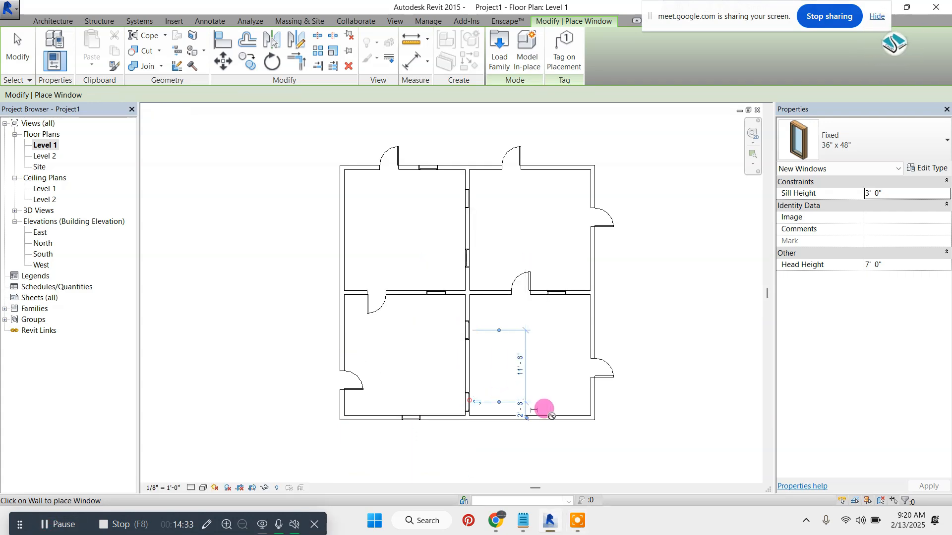
left_click(559, 419)
key("Escape")
key("Escape")
Open the default 3D view and orbit the building to a nearly frontal view.
left_click(395, 21)
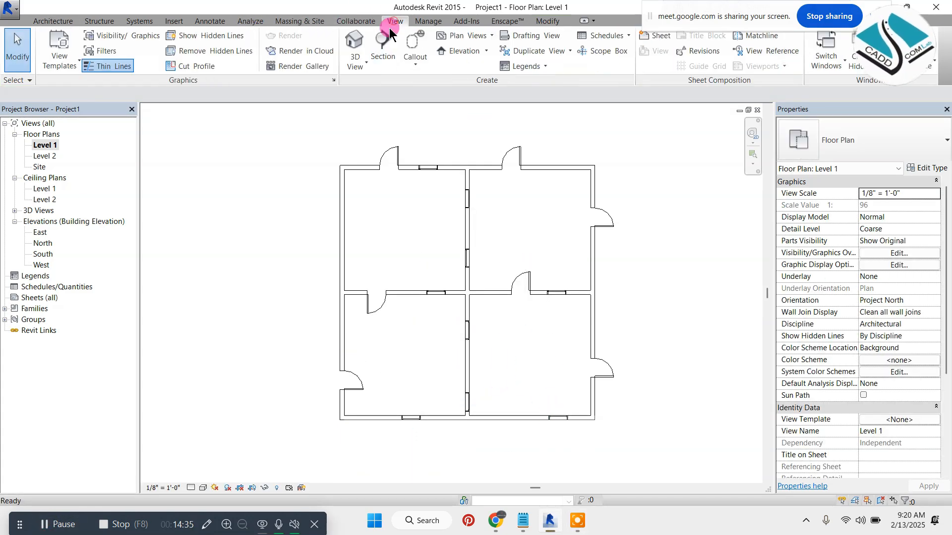
left_click(355, 49)
scroll(431, 326, "down", 6)
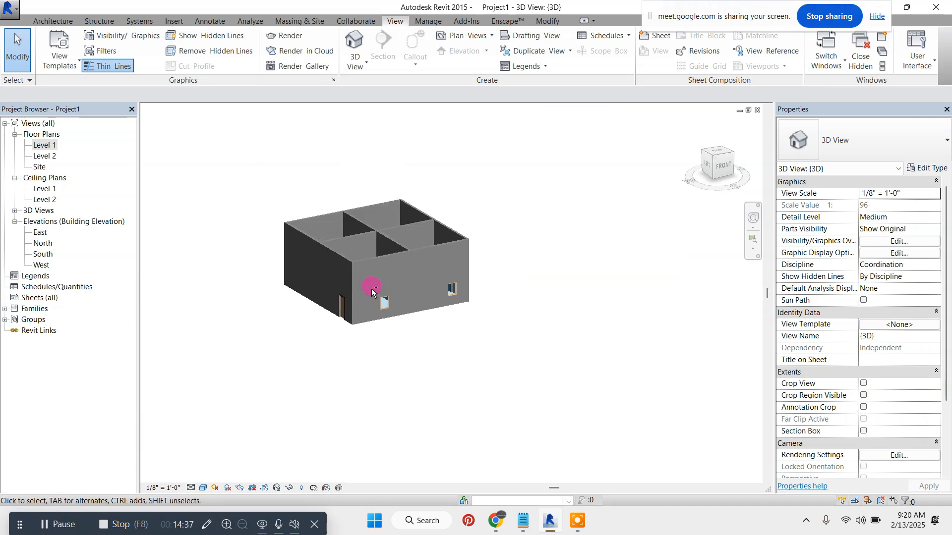
middle_click_drag(371, 289, 415, 198, "shift")
Select all six walls and set their unconnected height to 10'.
left_click_drag(578, 178, 229, 251)
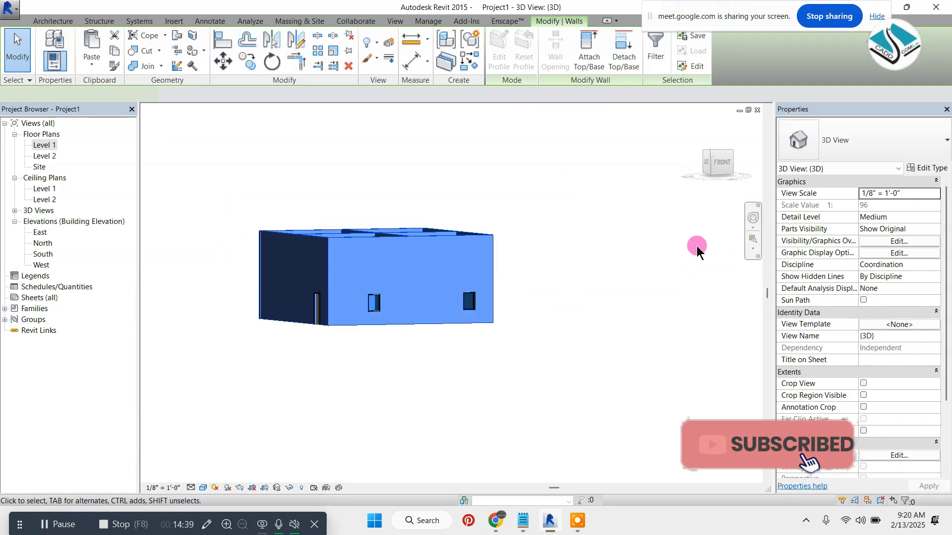
left_click(892, 266)
type("10")
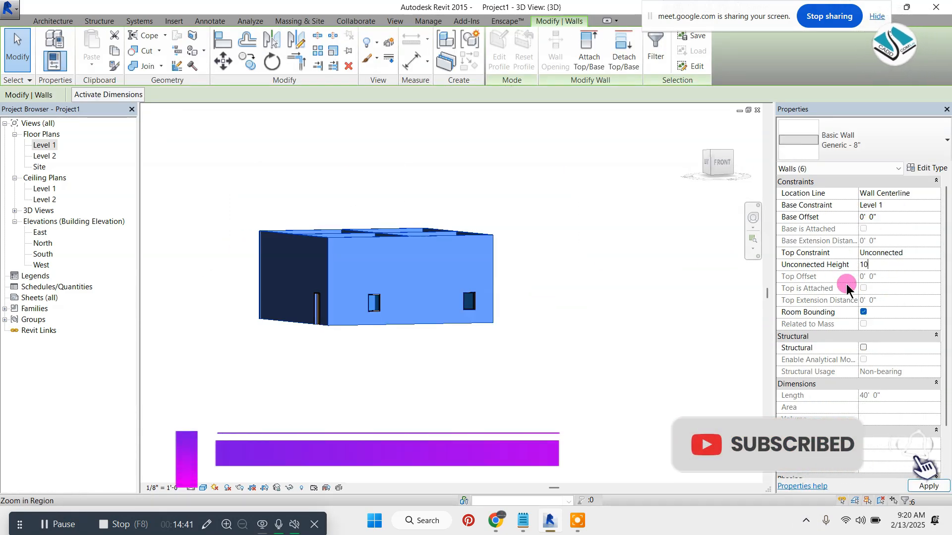
key("Return")
left_click(481, 200)
middle_click_drag(399, 227, 350, 290, "shift")
Return to the Level 1 floor plan.
double_click(45, 144)
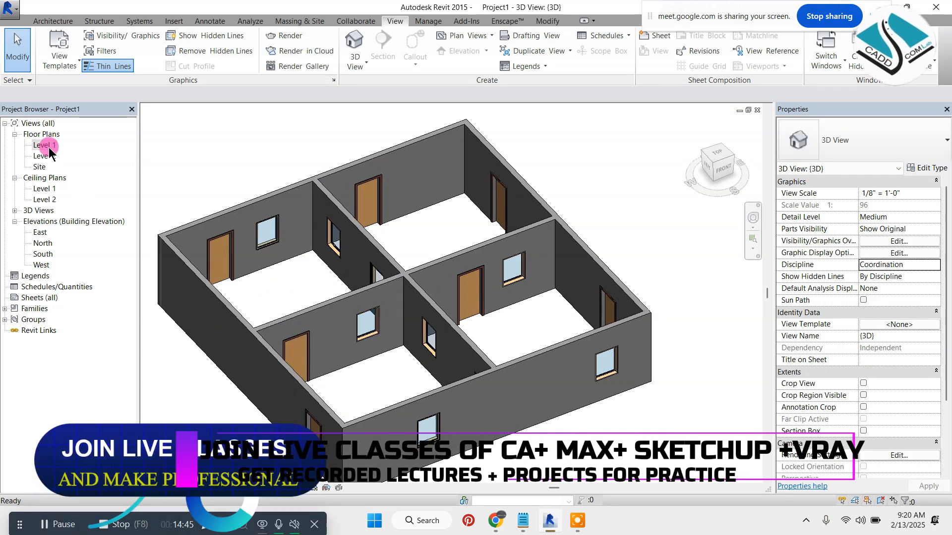
scroll(366, 218, "down", 1)
scroll(503, 238, "up", 1)
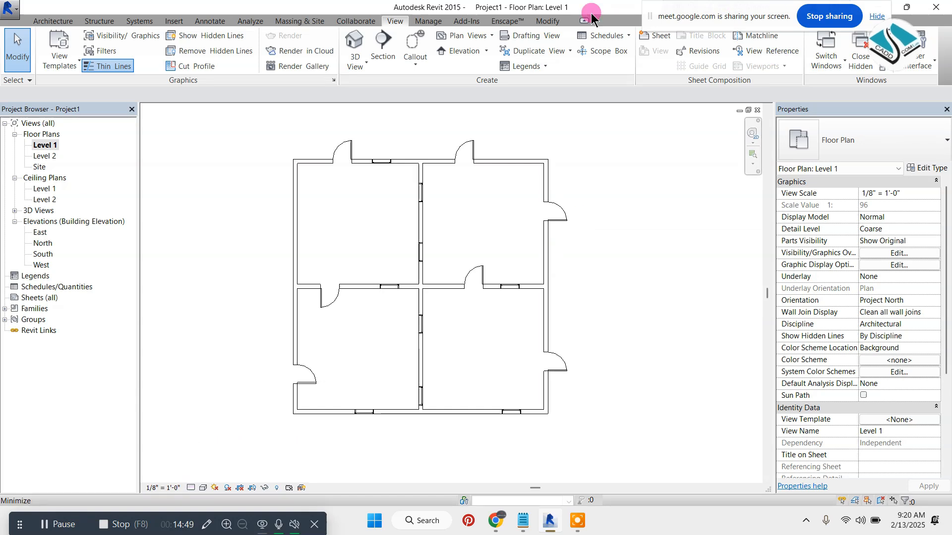
Enable worksharing, keeping the workset names Shared Levels and Grids and Workset1.
left_click(355, 21)
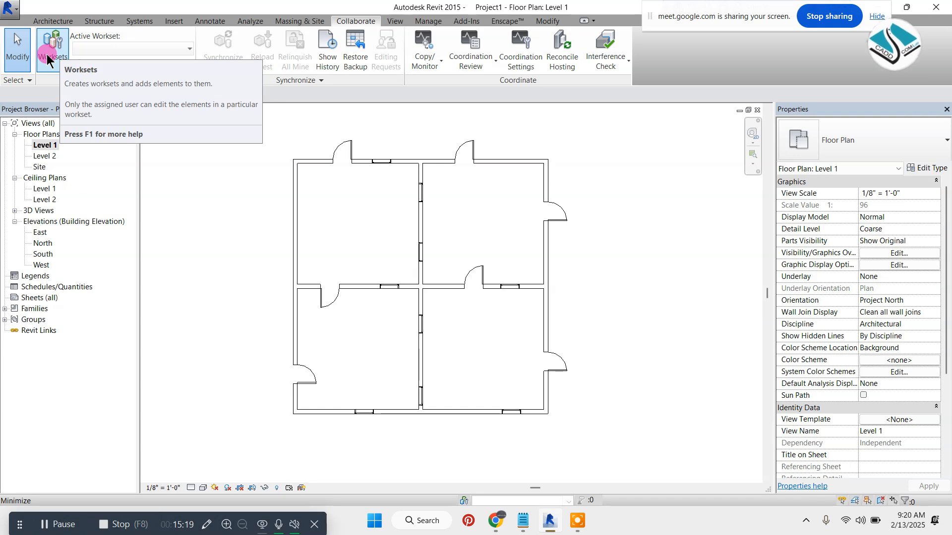
left_click(221, 44)
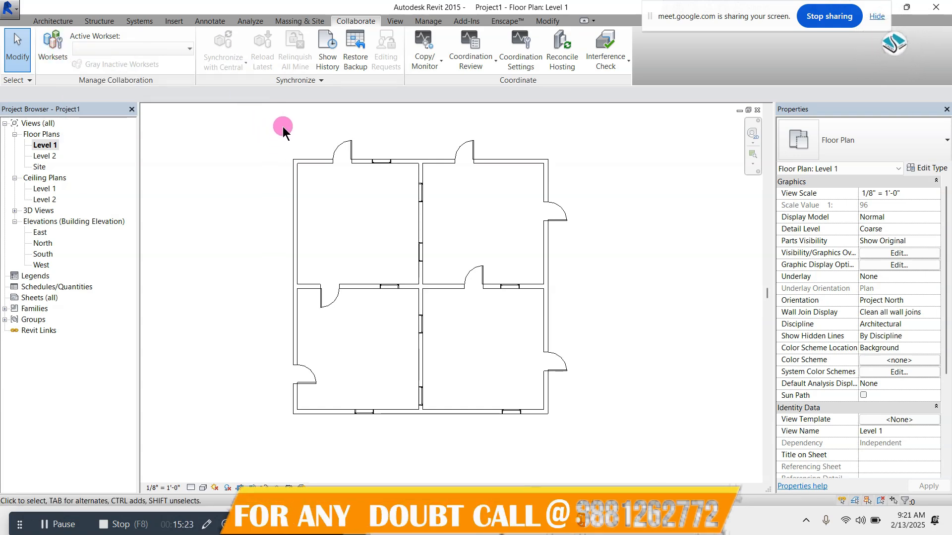
scroll(427, 164, "down", 1)
scroll(427, 173, "up", 1)
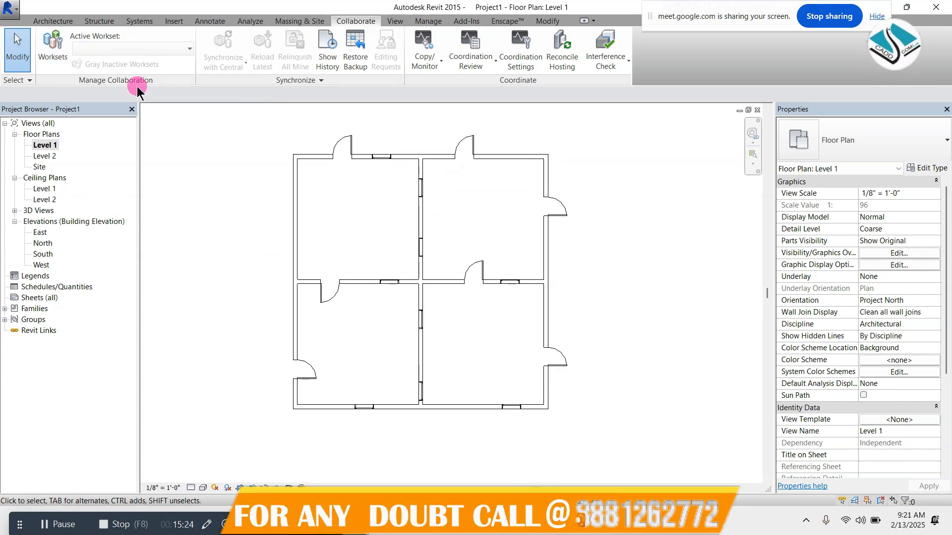
left_click(57, 53)
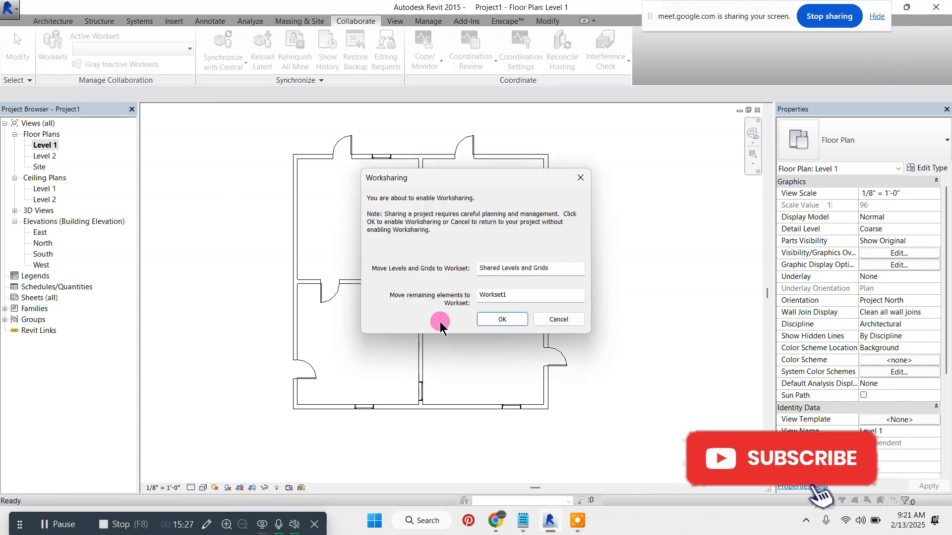
left_click(556, 270)
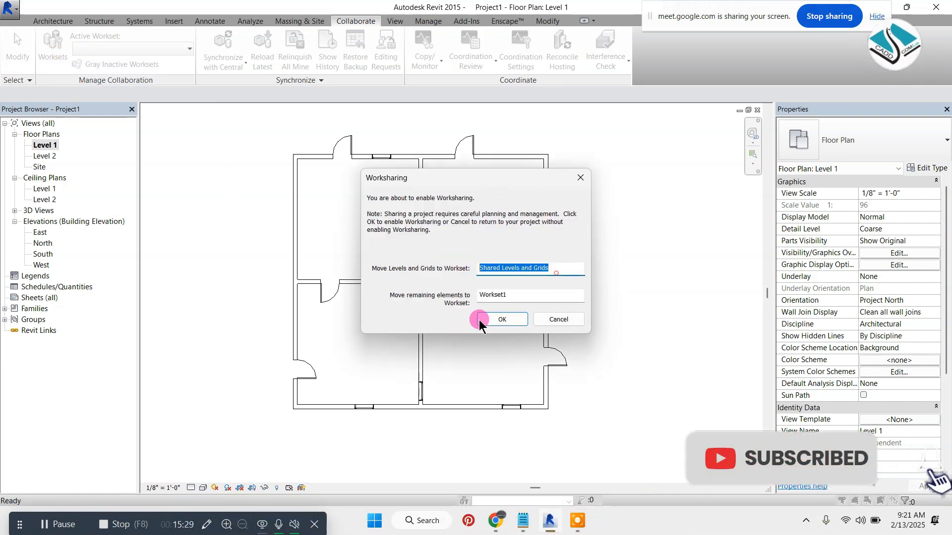
left_click(501, 320)
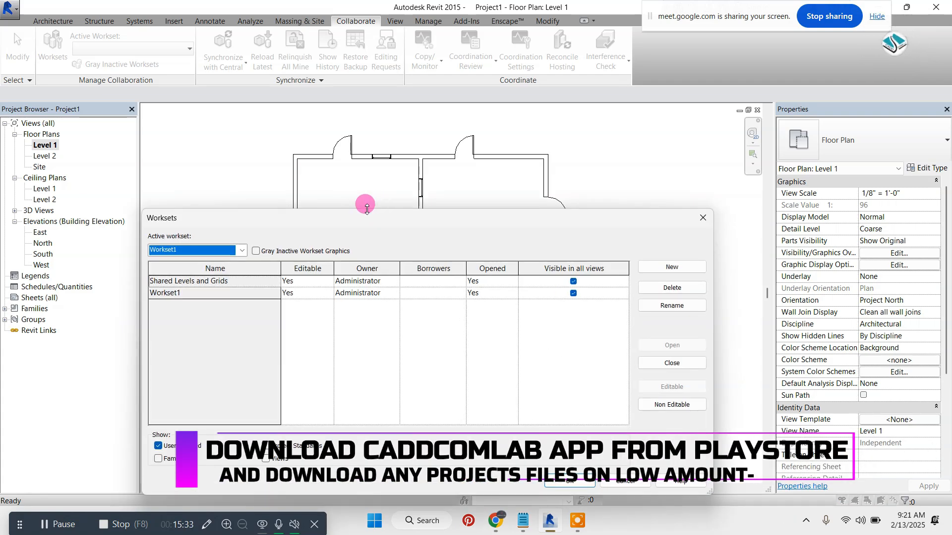
Create a new workset named Walls that is visible in all views.
left_click_drag(367, 208, 391, 117)
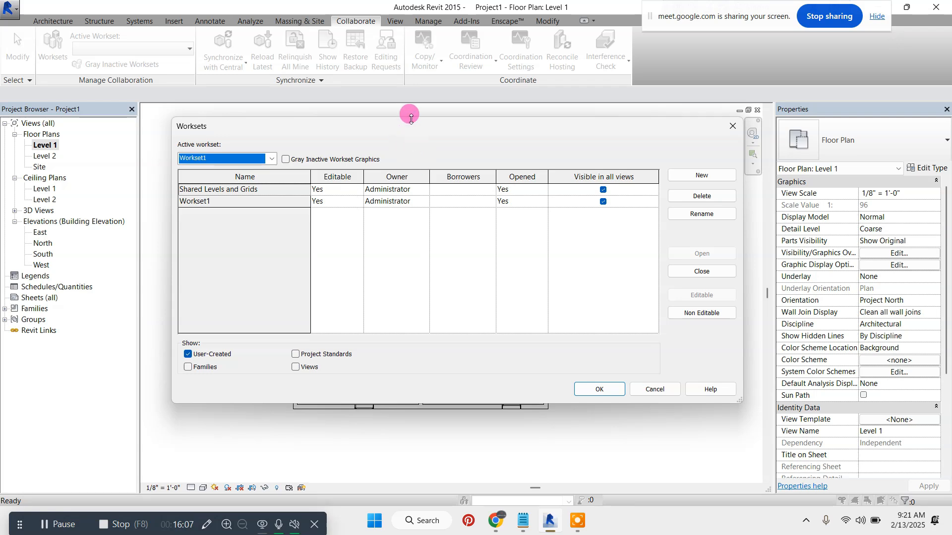
left_click_drag(405, 122, 386, 120)
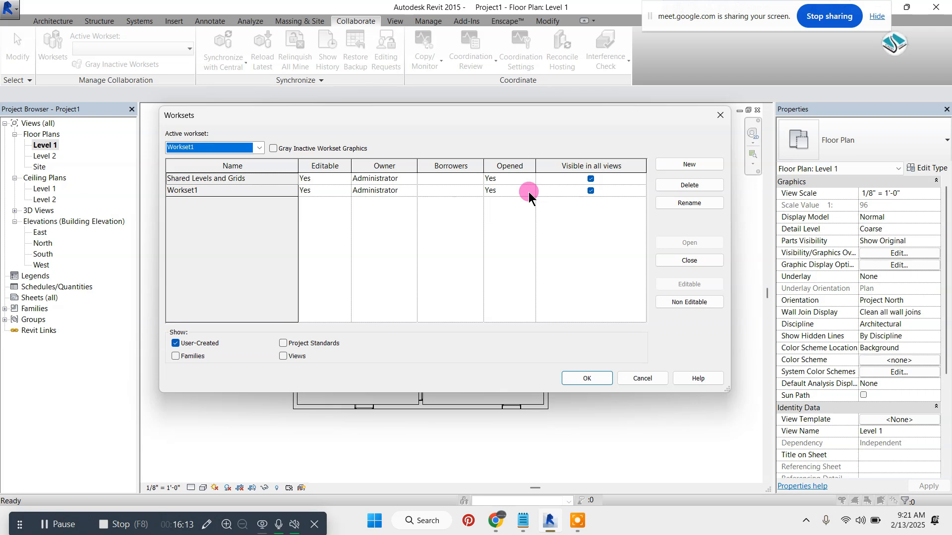
left_click(702, 160)
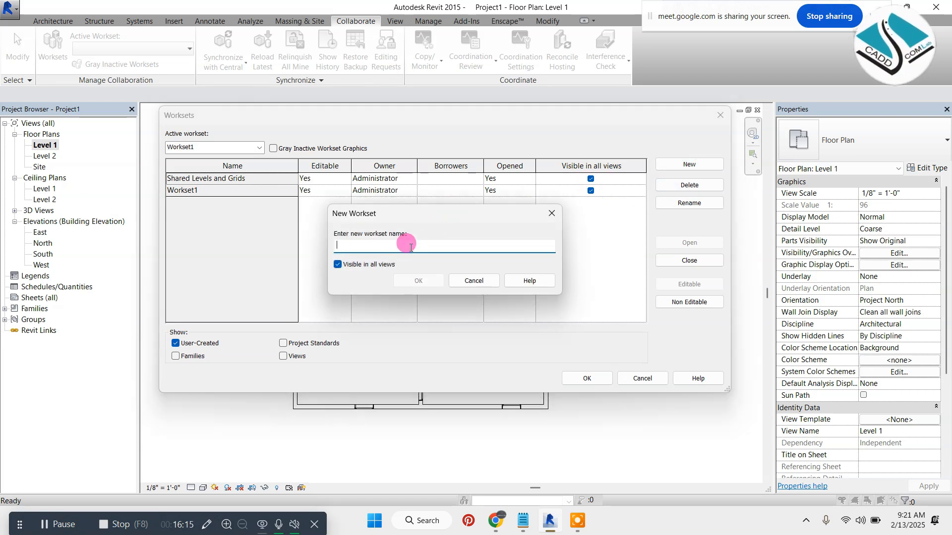
type("Walls")
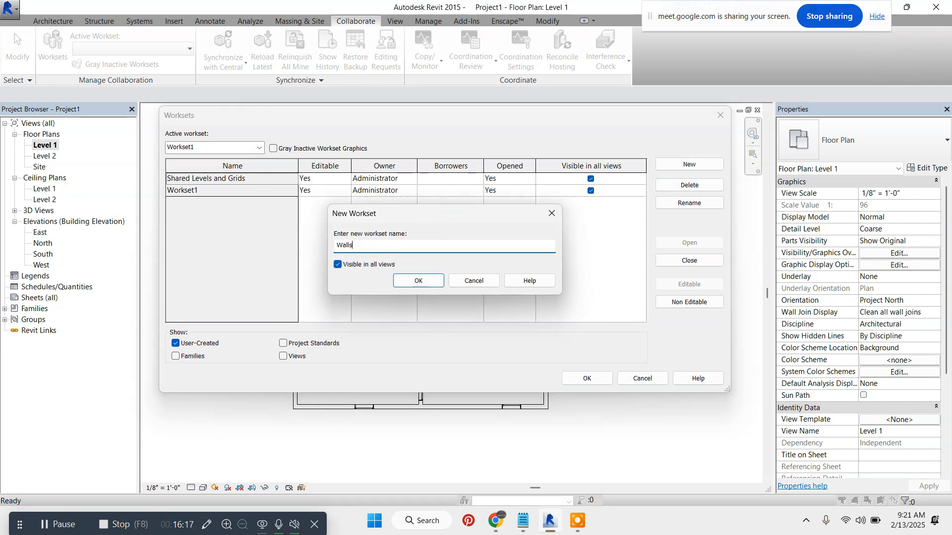
left_click(418, 281)
Create a new workset named Doors that is visible in all views.
left_click(667, 164)
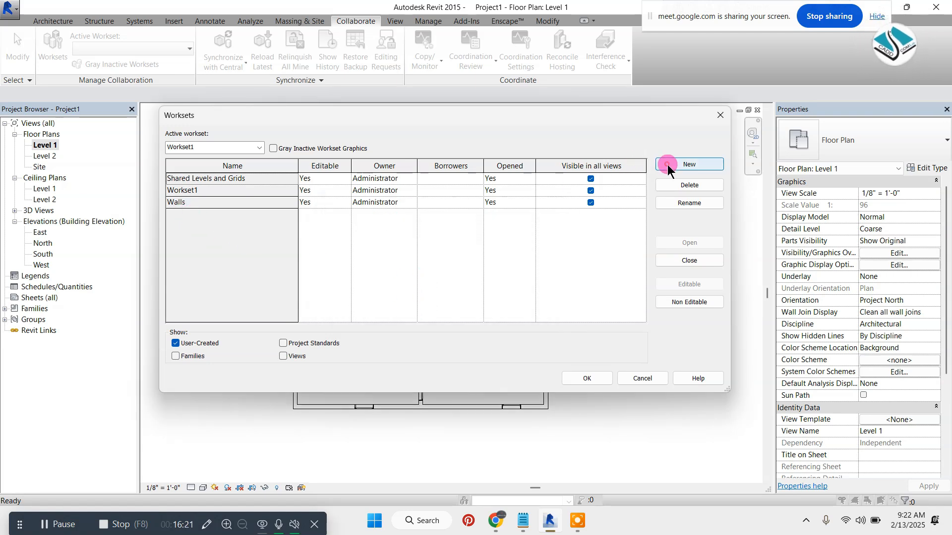
type("Doors")
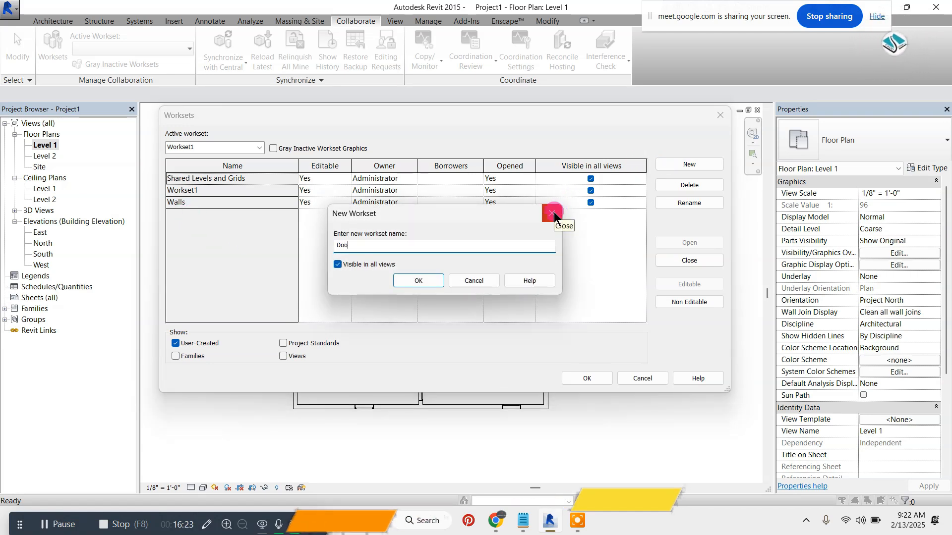
left_click(418, 280)
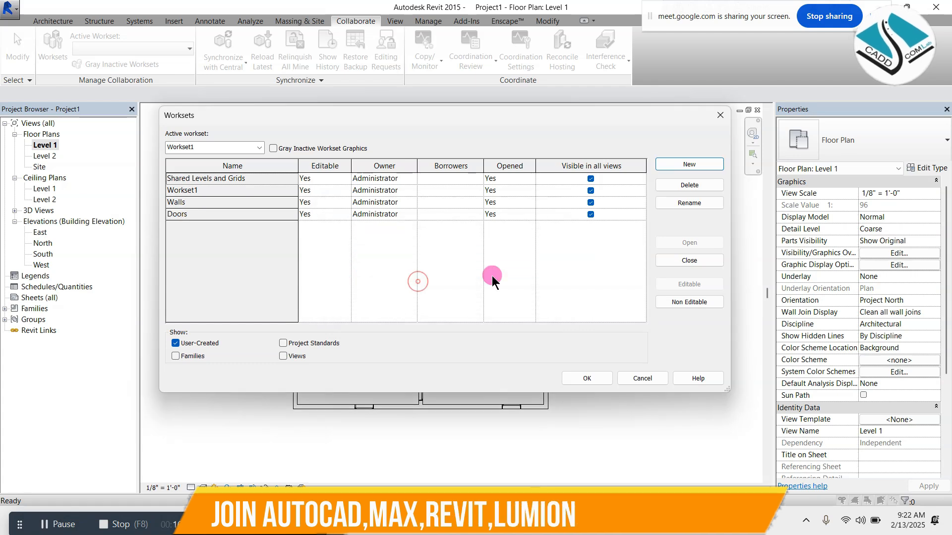
Create a new workset named Windows that is visible in all views.
left_click(681, 164)
type("Win")
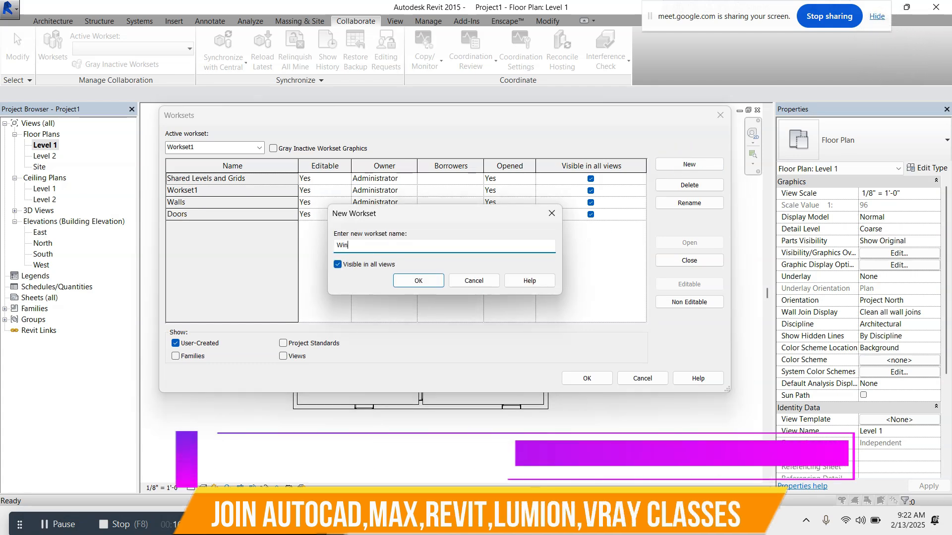
type("dows")
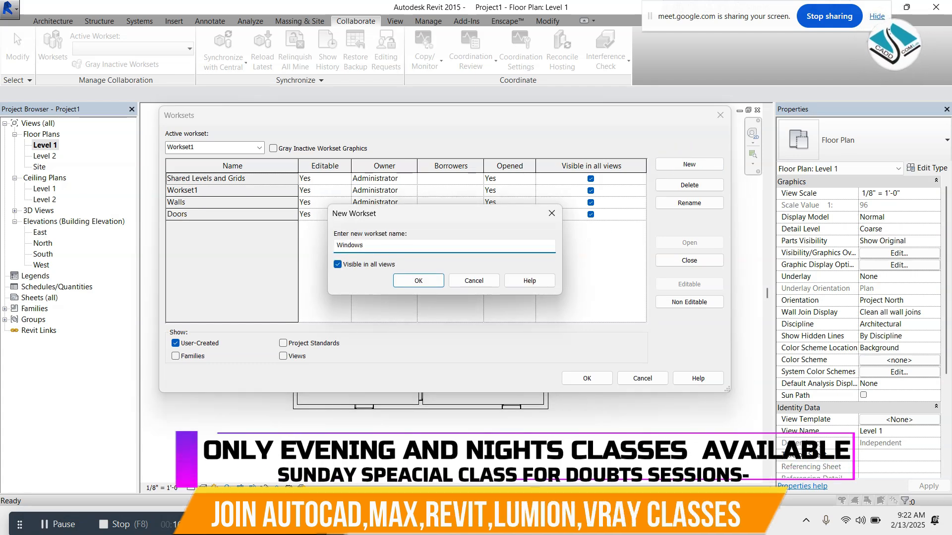
left_click(413, 281)
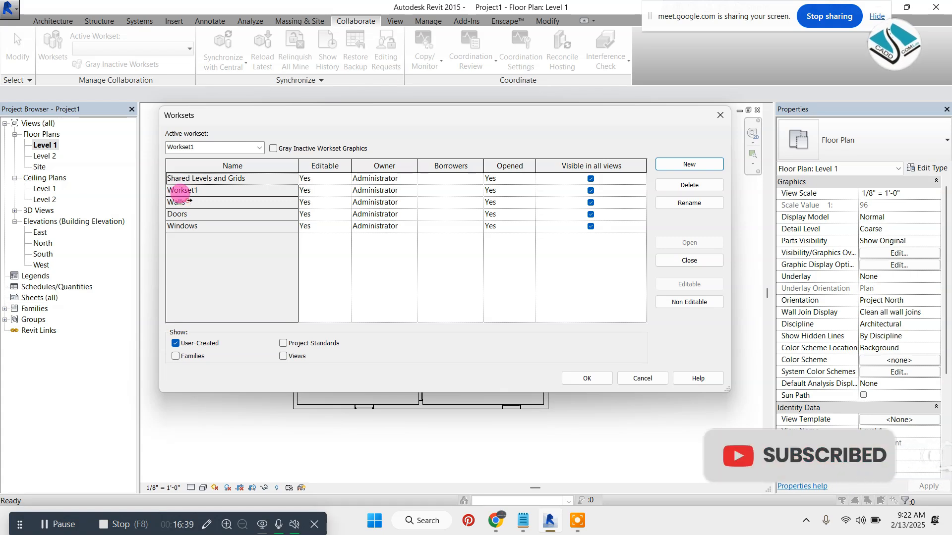
Review the default worksets and the Walls, Doors and Windows worksets, and accept the workset list.
left_click(180, 202)
left_click(191, 214)
left_click(195, 225)
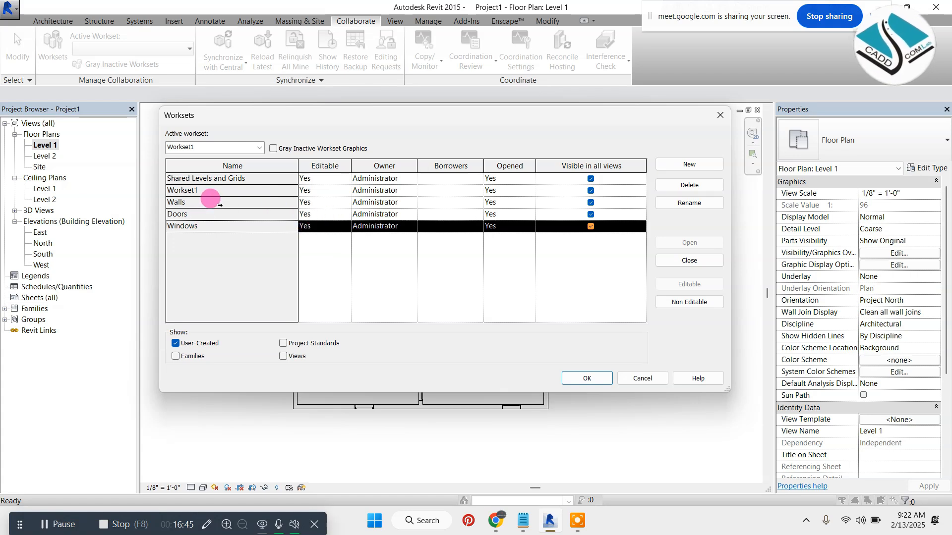
left_click(210, 201)
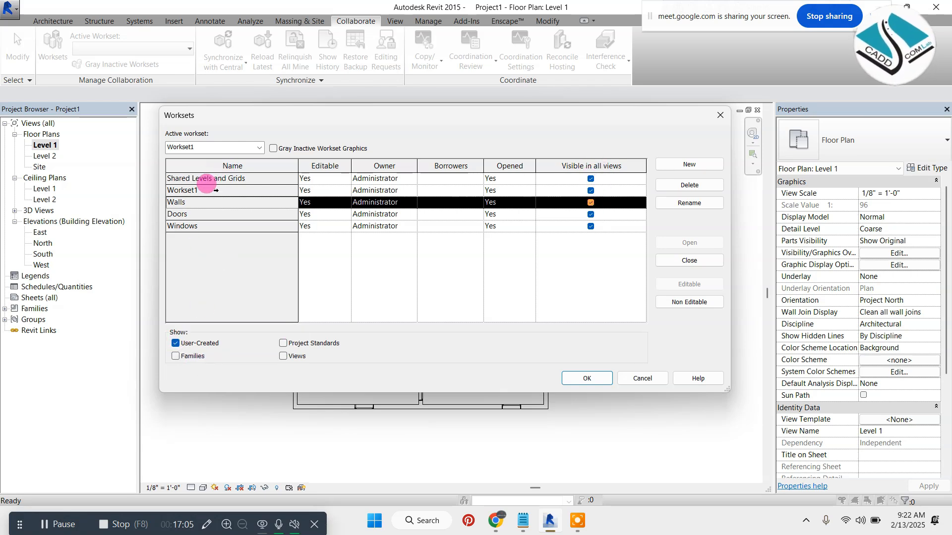
left_click(204, 190)
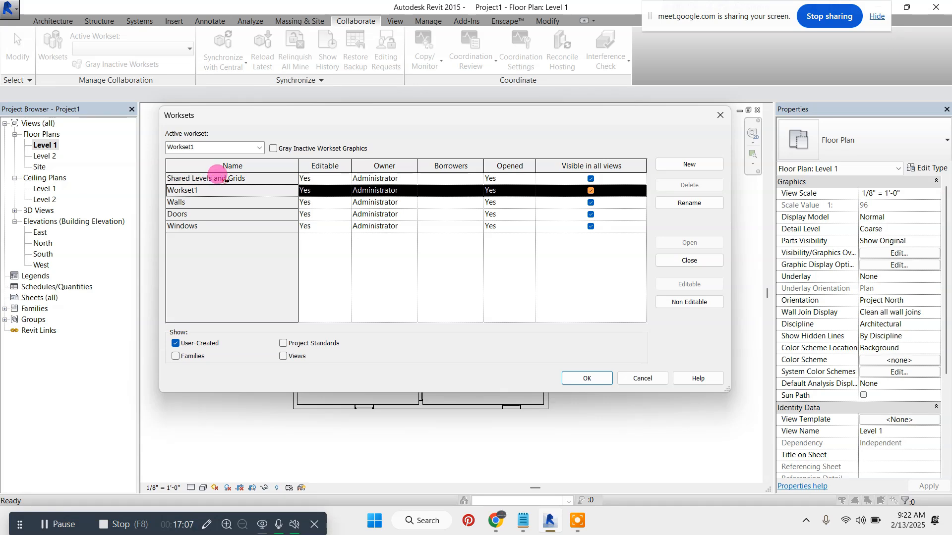
left_click(214, 179)
left_click(218, 190)
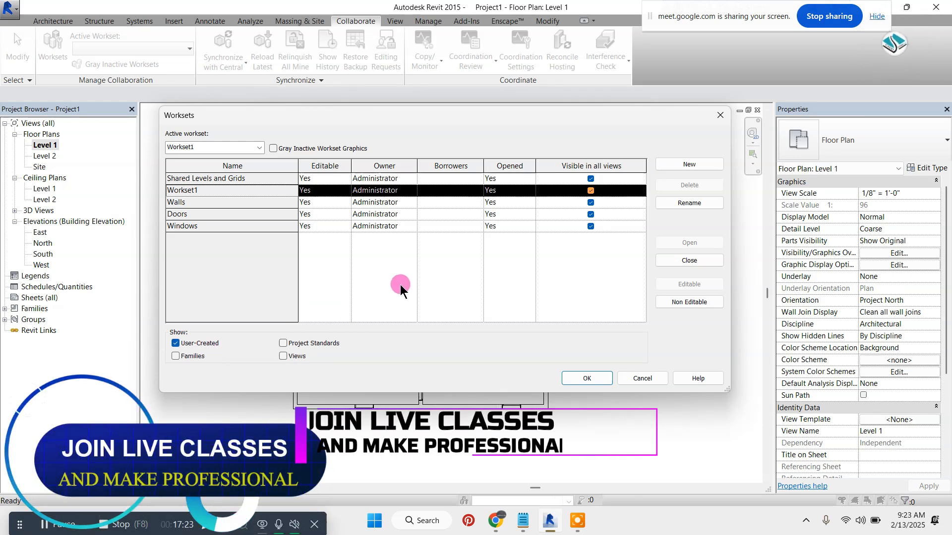
left_click(187, 203)
left_click(207, 226)
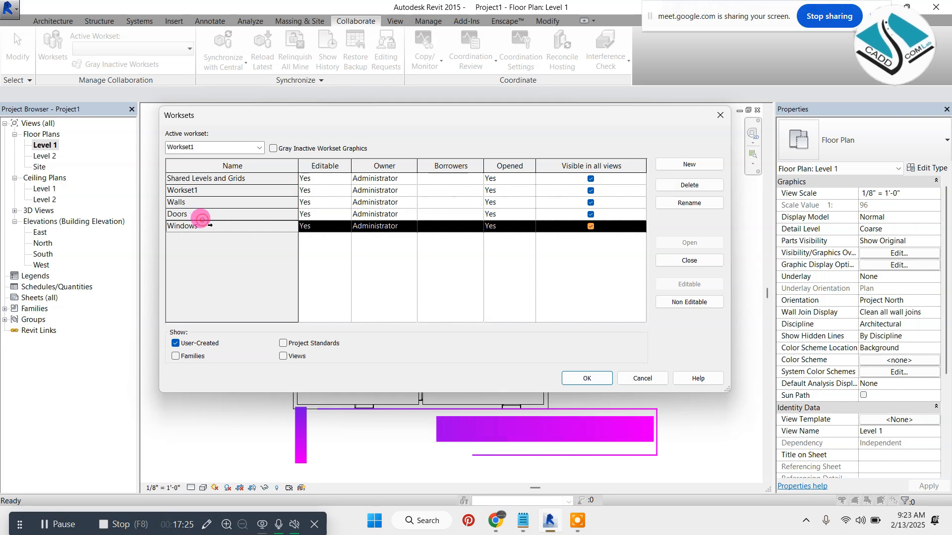
left_click(586, 378)
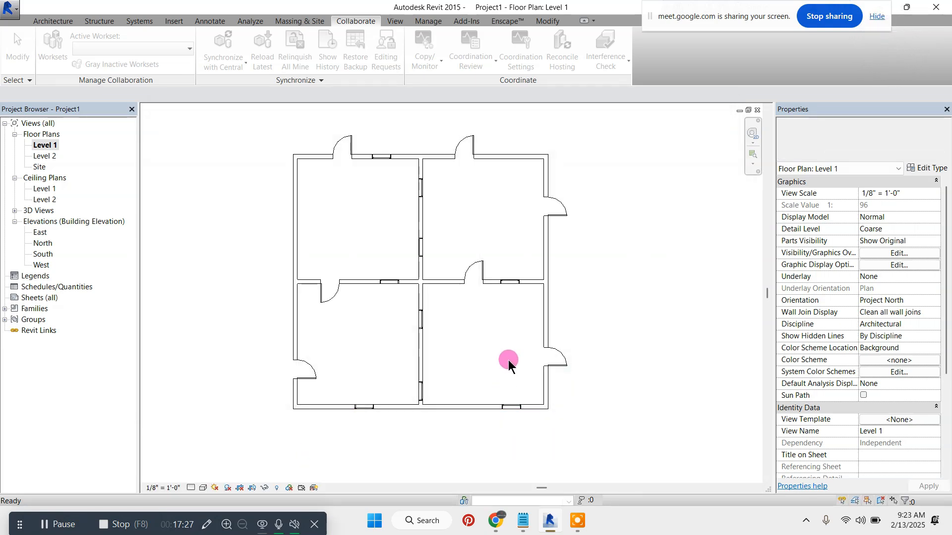
Check the Workset property in the Level 1 floor plan's identity data.
scroll(892, 436, "down", 4)
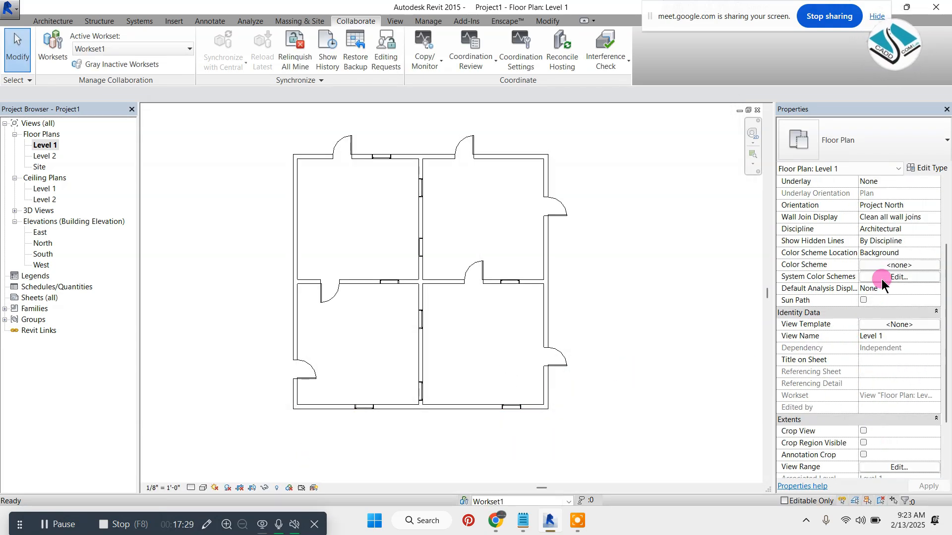
scroll(837, 339, "down", 3)
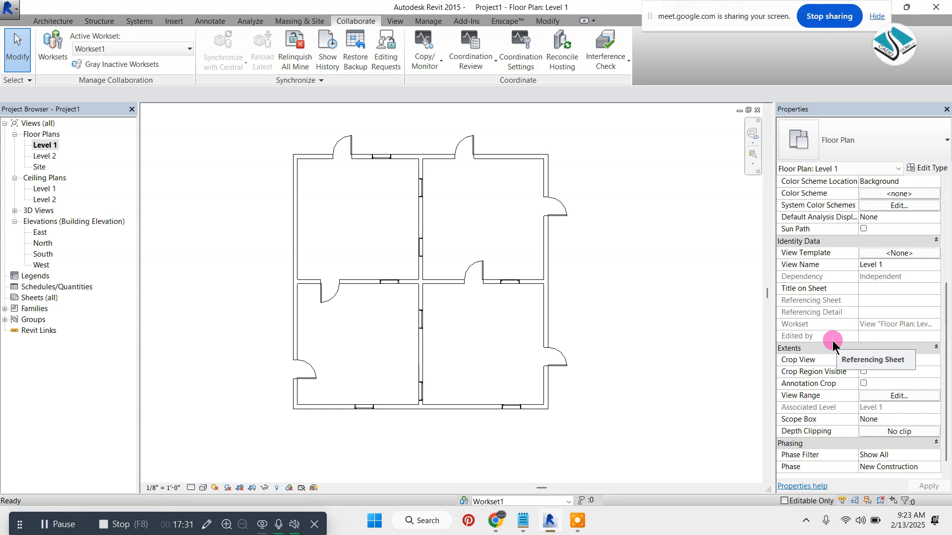
scroll(832, 342, "down", 1)
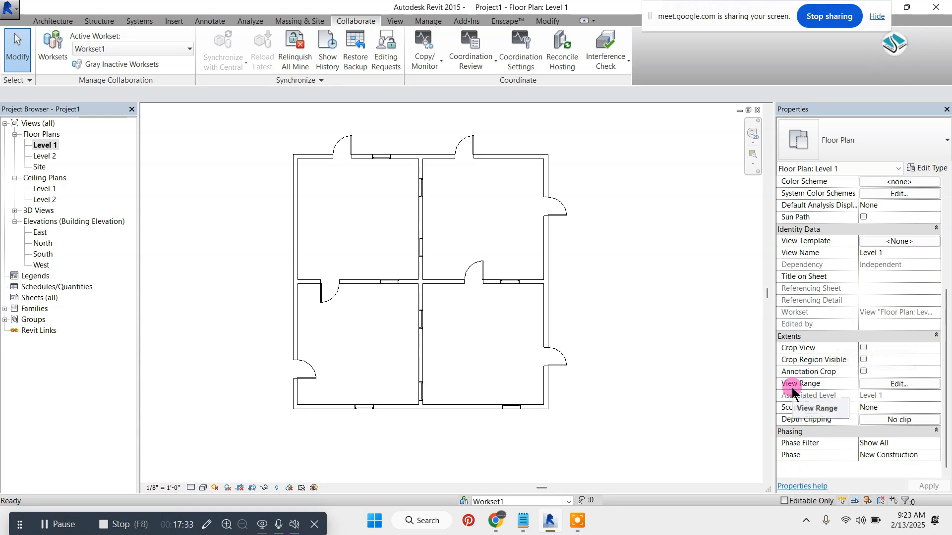
scroll(807, 338, "up", 1)
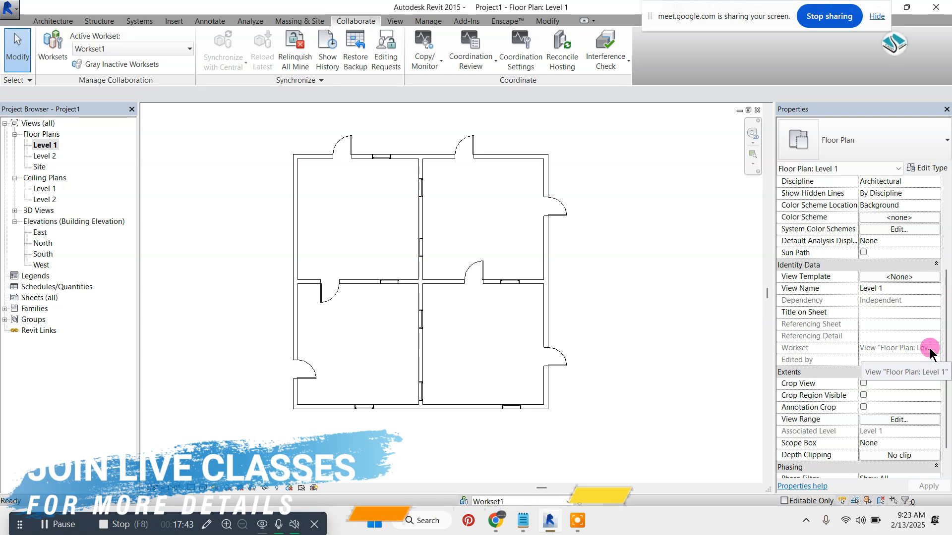
left_click(207, 524)
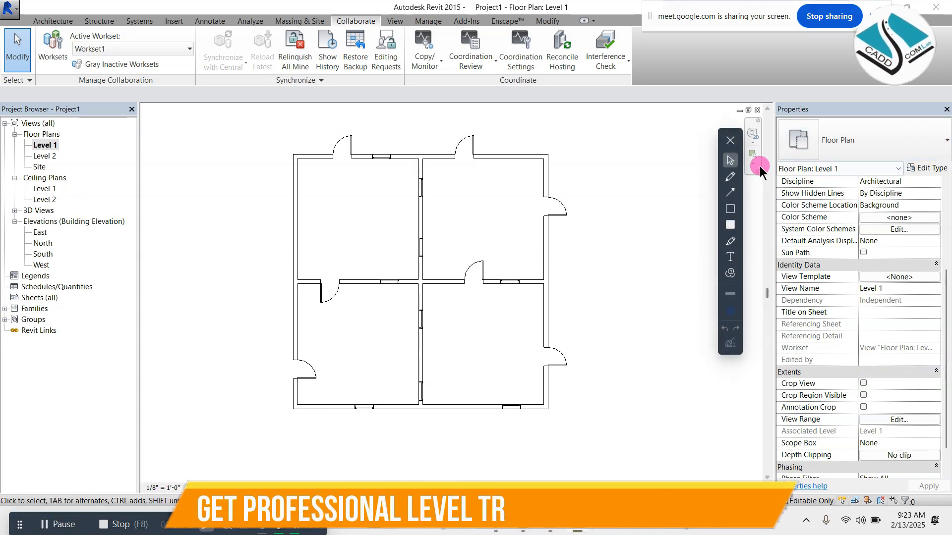
left_click(730, 177)
mouse_move(664, 460)
left_mouse_down()
mouse_move(726, 405)
mouse_move(833, 341)
mouse_move(821, 361)
left_mouse_up()
mouse_move(593, 216)
left_mouse_down()
mouse_move(604, 248)
mouse_move(498, 489)
left_mouse_up()
left_click_drag(489, 457, 495, 491)
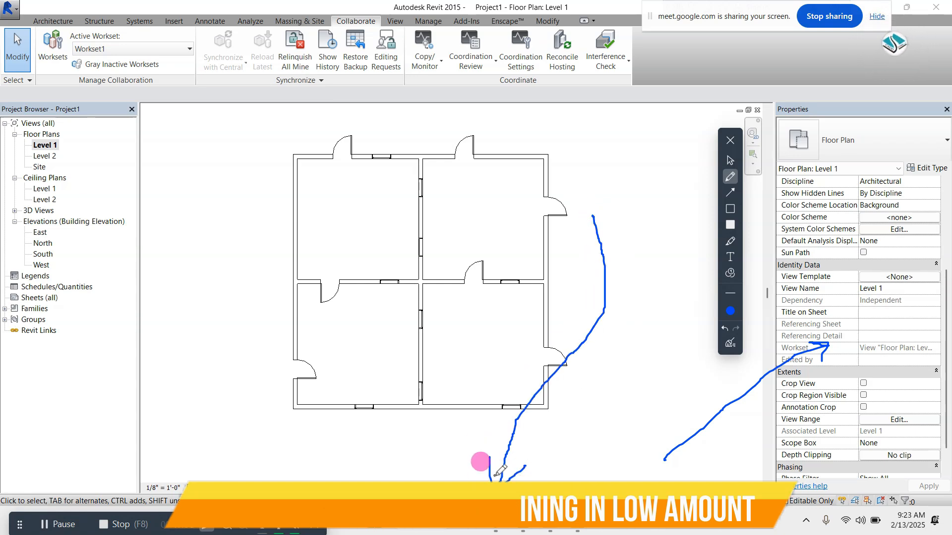
left_click(730, 343)
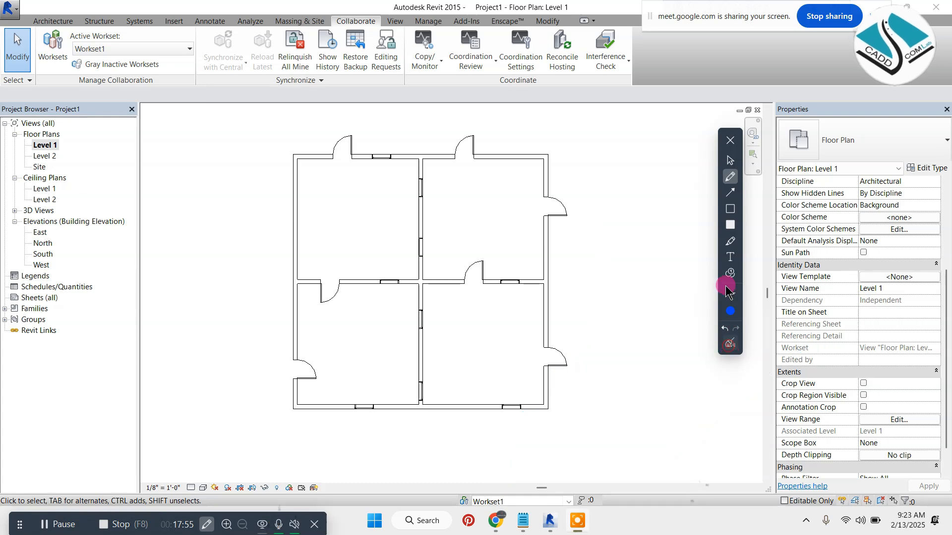
left_click(732, 142)
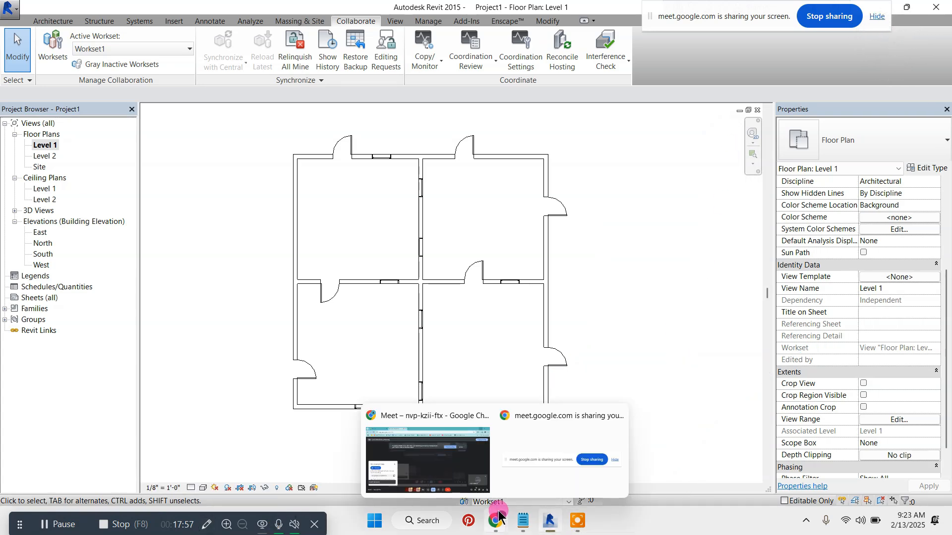
Assign all six walls, the four exterior and the two crossing interior ones, to the Walls workset.
left_click(310, 157)
left_click(296, 195, "ctrl")
left_click(366, 282, "ctrl")
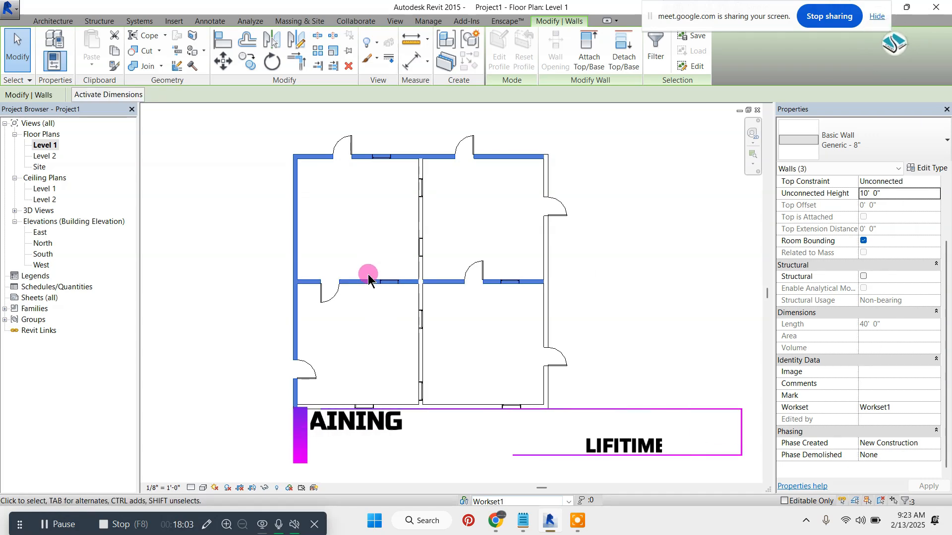
left_click(422, 216, "ctrl")
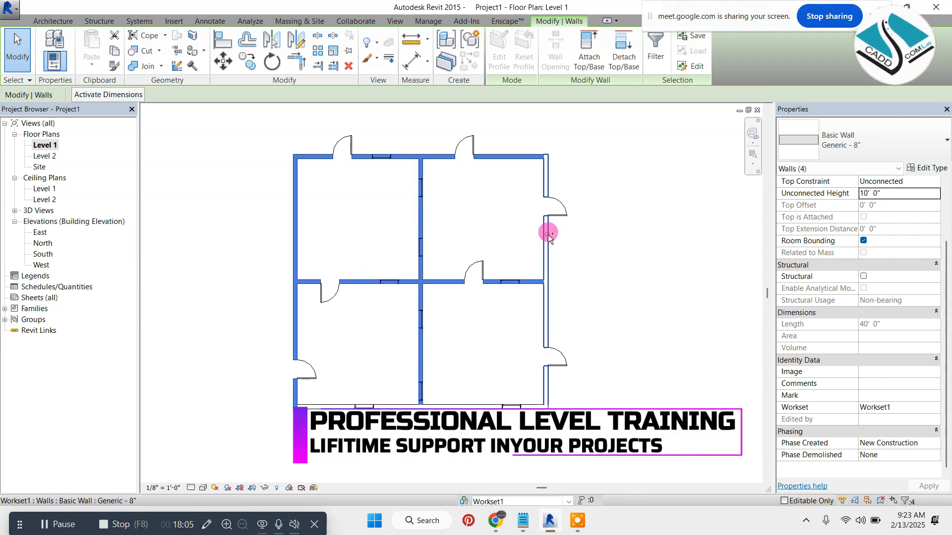
left_click(547, 232, "ctrl")
left_click(465, 407, "ctrl")
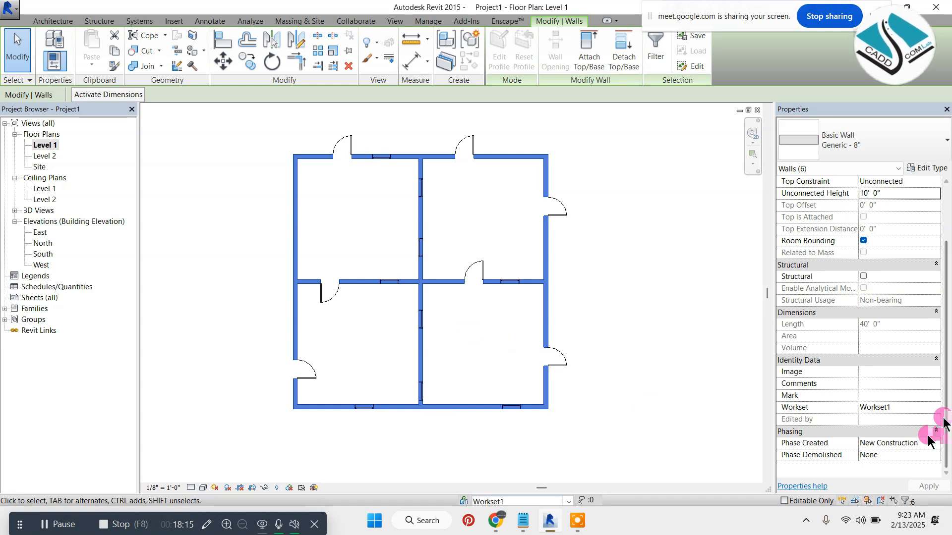
left_click(932, 409)
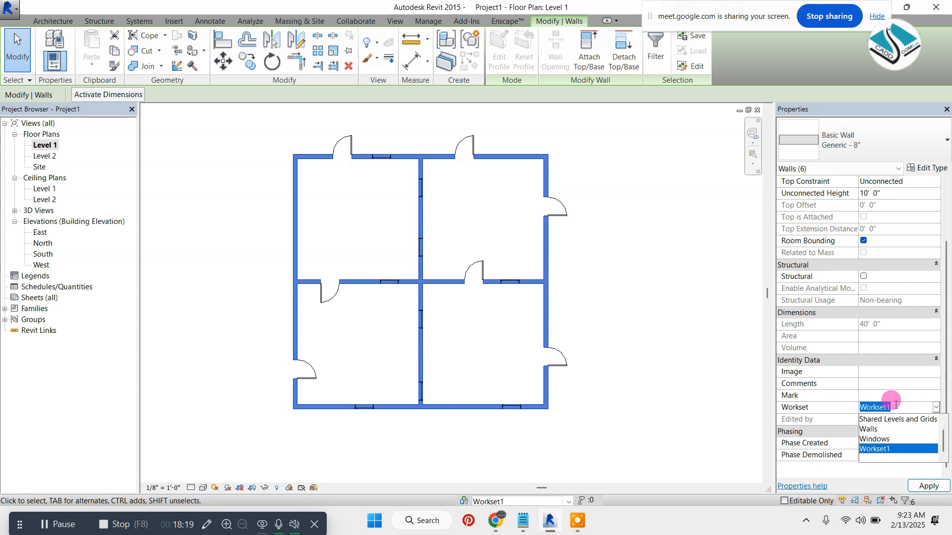
left_click(568, 501)
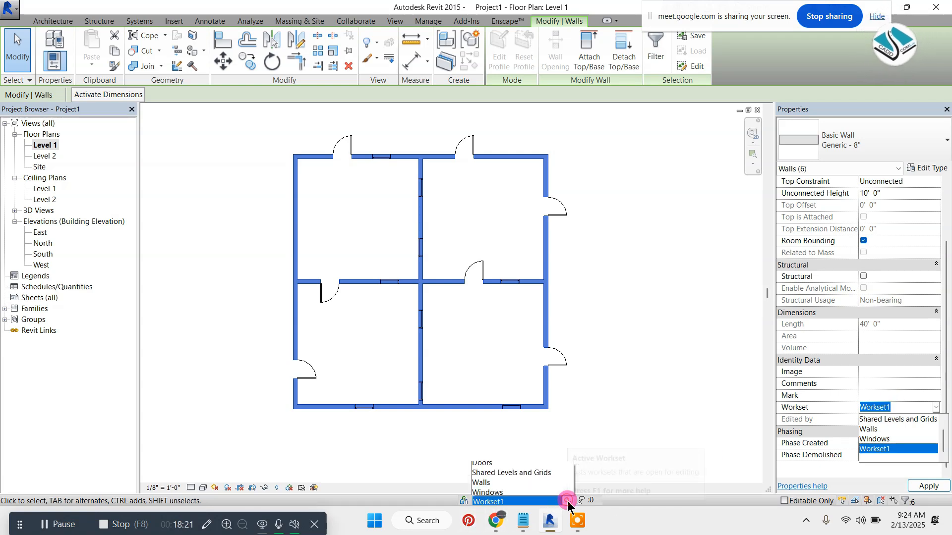
left_click(570, 502)
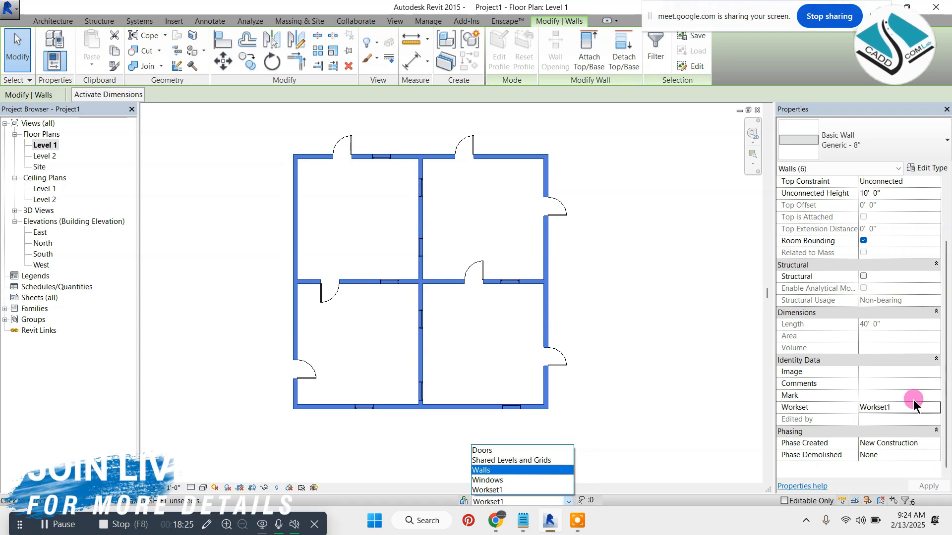
left_click(928, 404)
left_click(935, 408)
left_click(871, 430)
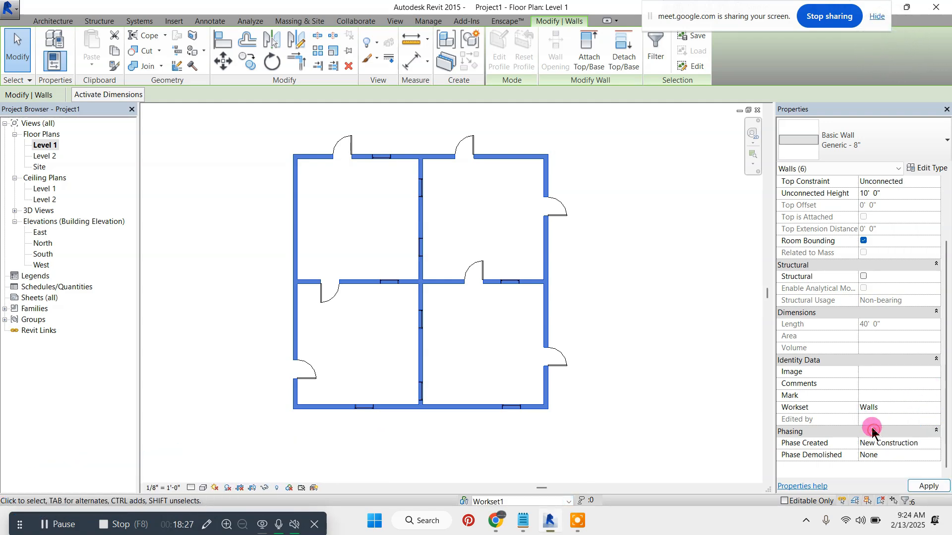
left_click(641, 385)
Check the workset assignment of the east exterior wall and clear the selection.
left_click(547, 325)
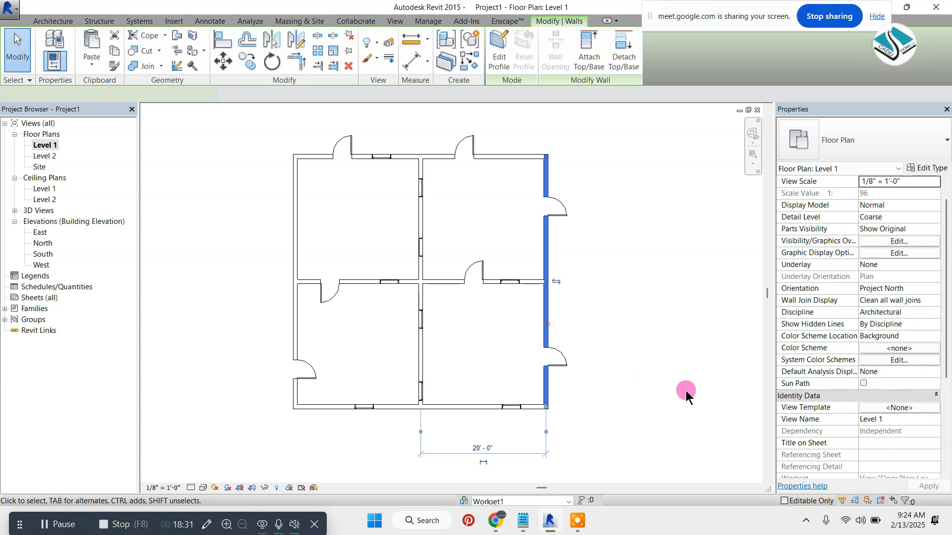
scroll(820, 472, "down", 1)
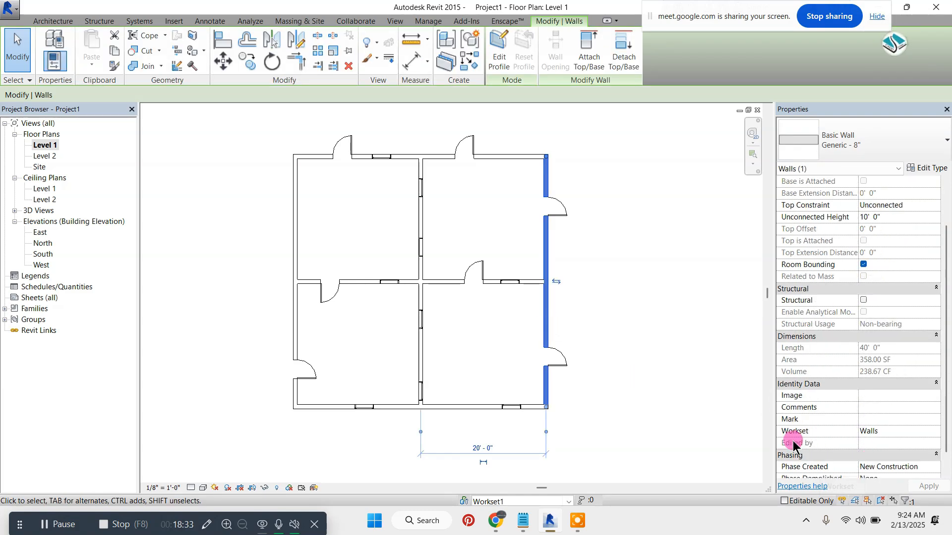
left_click(617, 255)
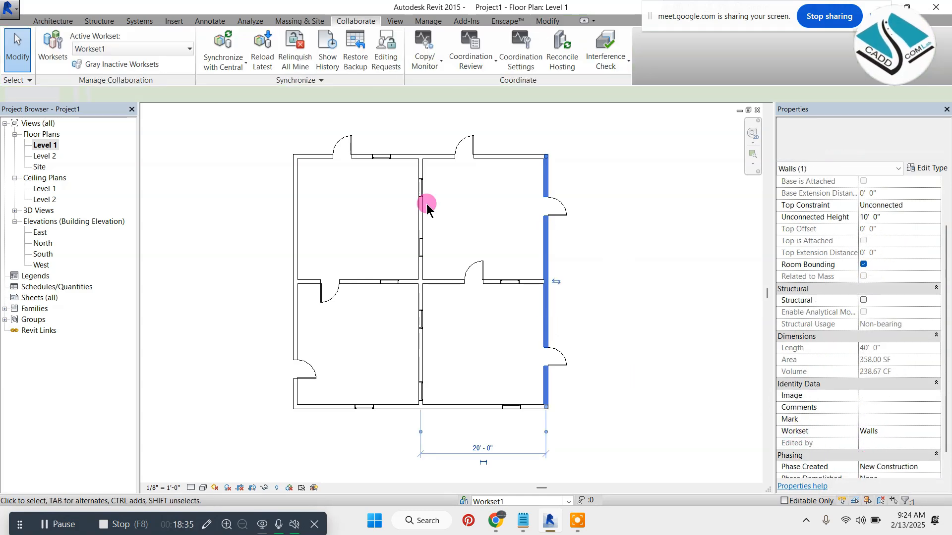
Assign all seven single-flush doors in the floor plan to the Doors workset.
left_click(348, 142)
left_click(468, 133, "ctrl")
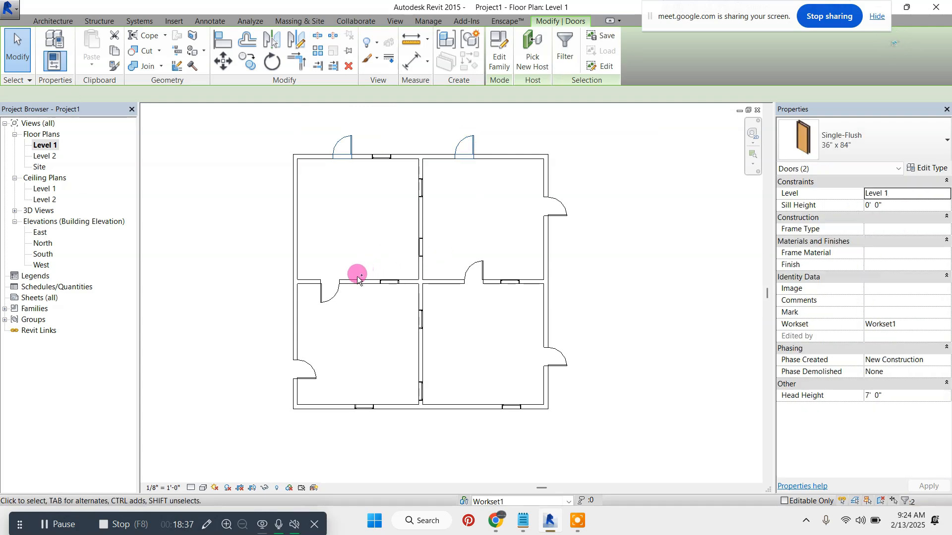
left_click(339, 288, "ctrl")
left_click(471, 262, "ctrl")
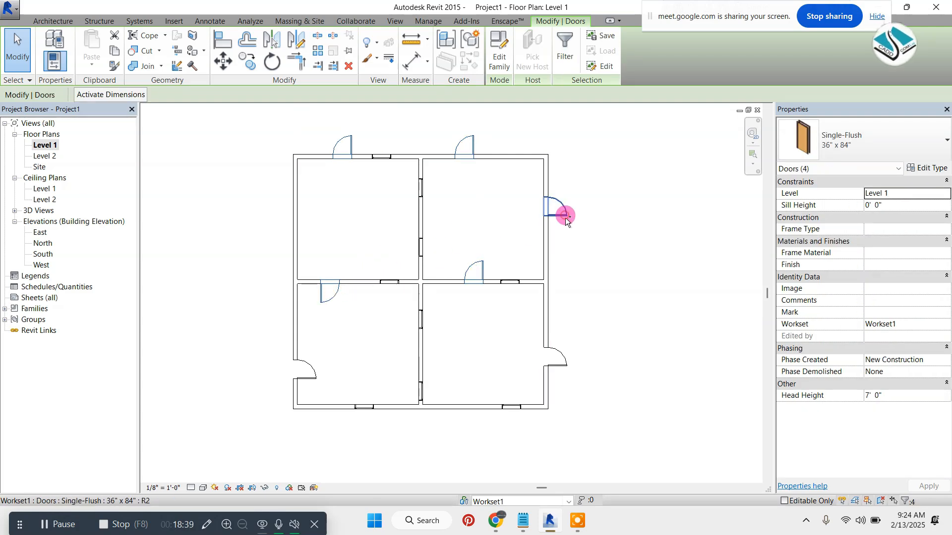
left_click(563, 214, "ctrl")
left_click(563, 356, "ctrl")
left_click(308, 377, "ctrl")
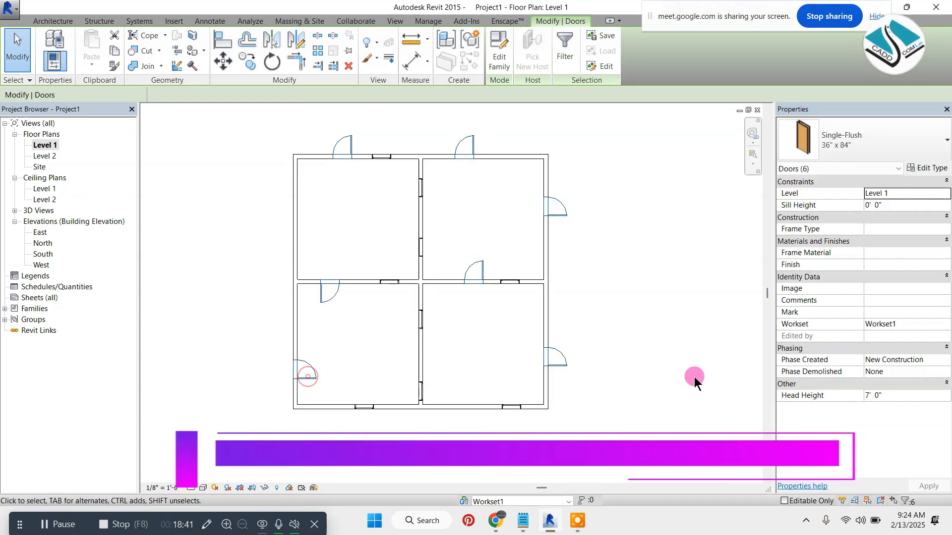
left_click(945, 326)
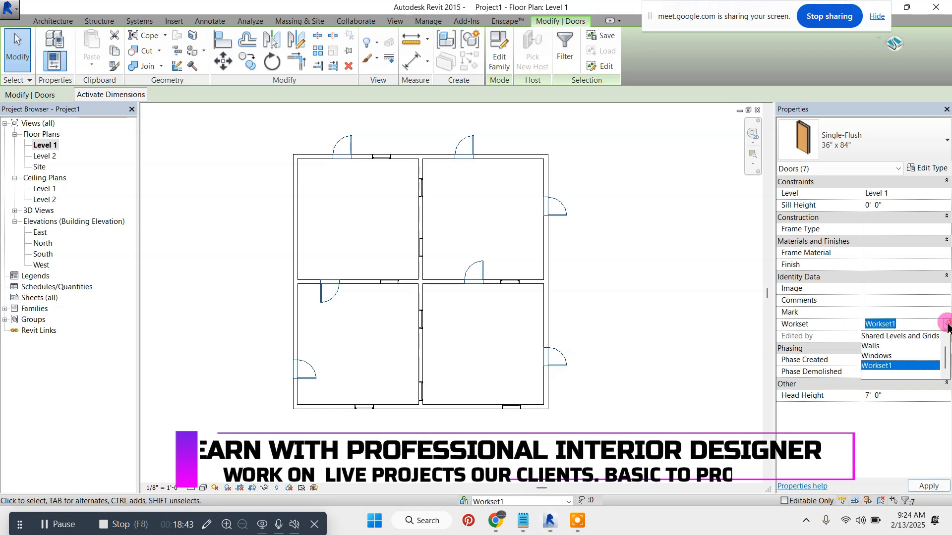
left_click(884, 336)
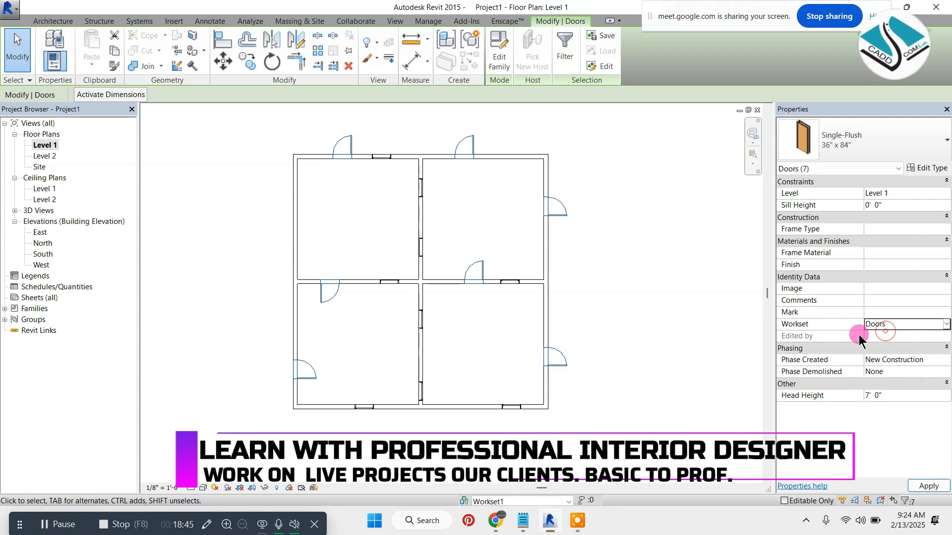
left_click(721, 338)
Assign all nine fixed windows in the Level 1 floor plan to the Windows workset and clear the selection.
left_click(386, 161)
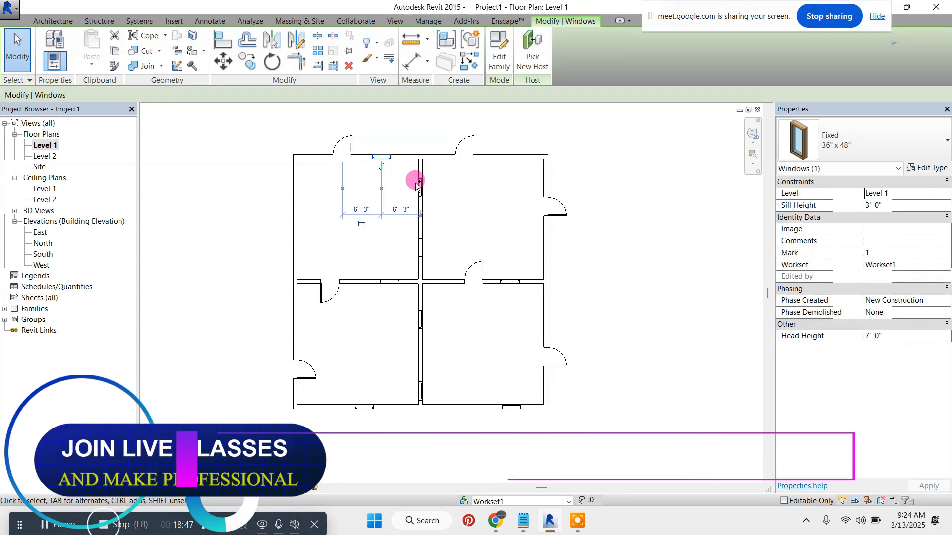
left_click(420, 184, "ctrl")
left_click(422, 243, "ctrl")
left_click(390, 282, "ctrl")
left_click(421, 318, "ctrl")
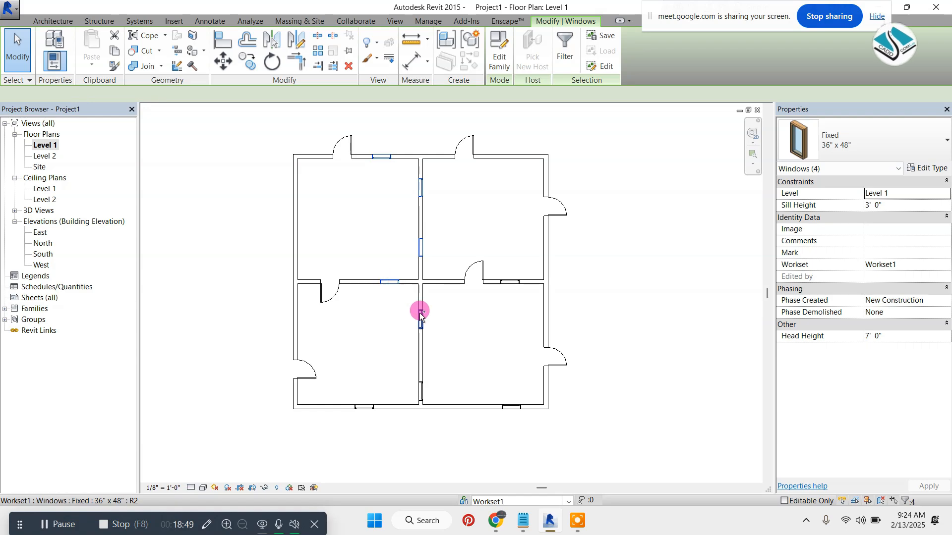
left_click(516, 282, "ctrl")
left_click(362, 406, "ctrl")
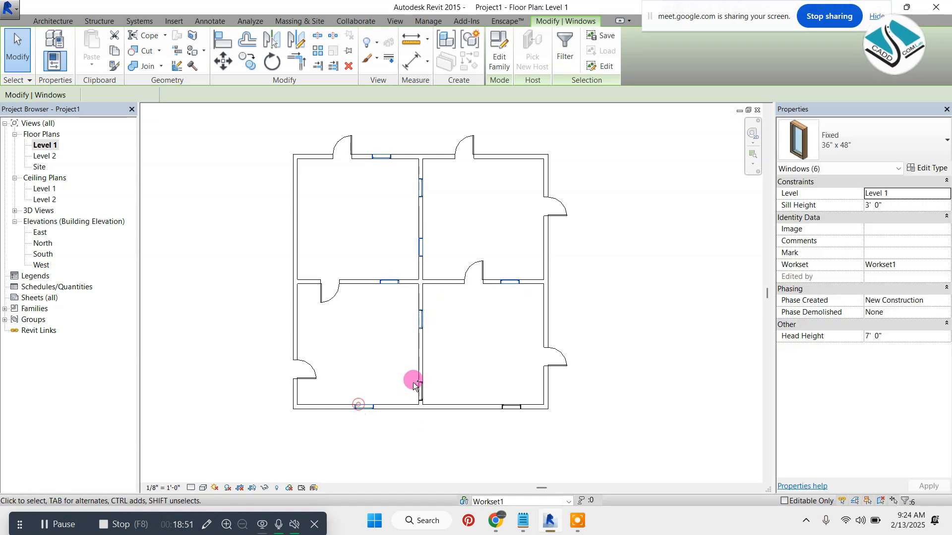
left_click(420, 387, "ctrl")
left_click(514, 408, "ctrl")
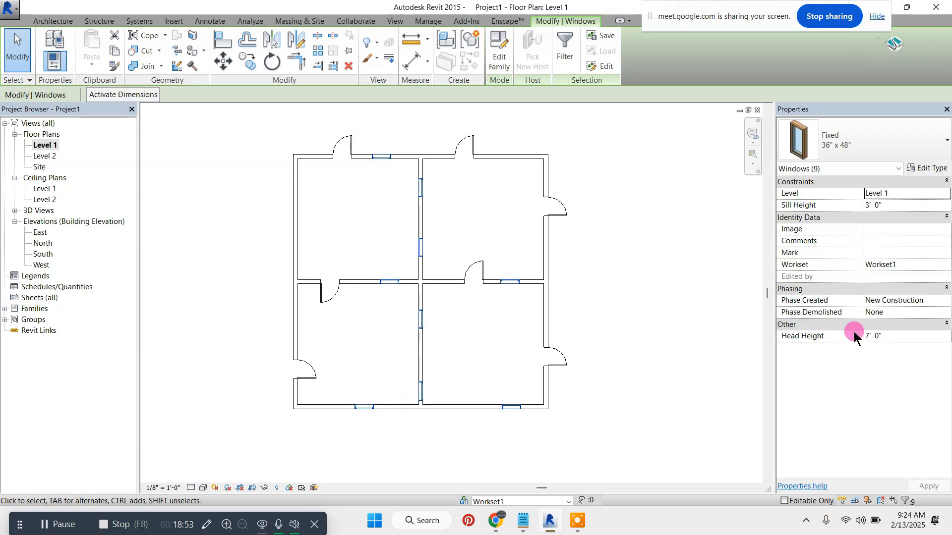
left_click(945, 266)
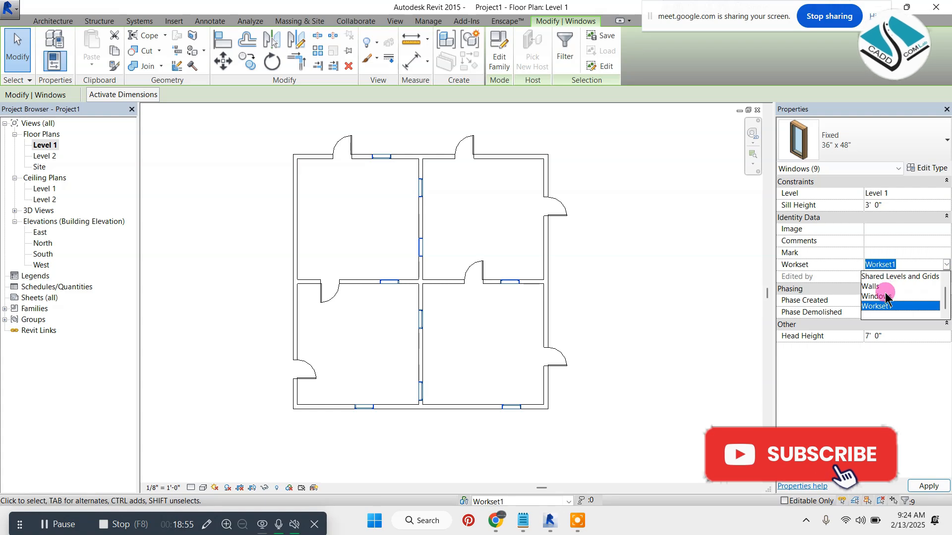
left_click(877, 297)
left_click(695, 297)
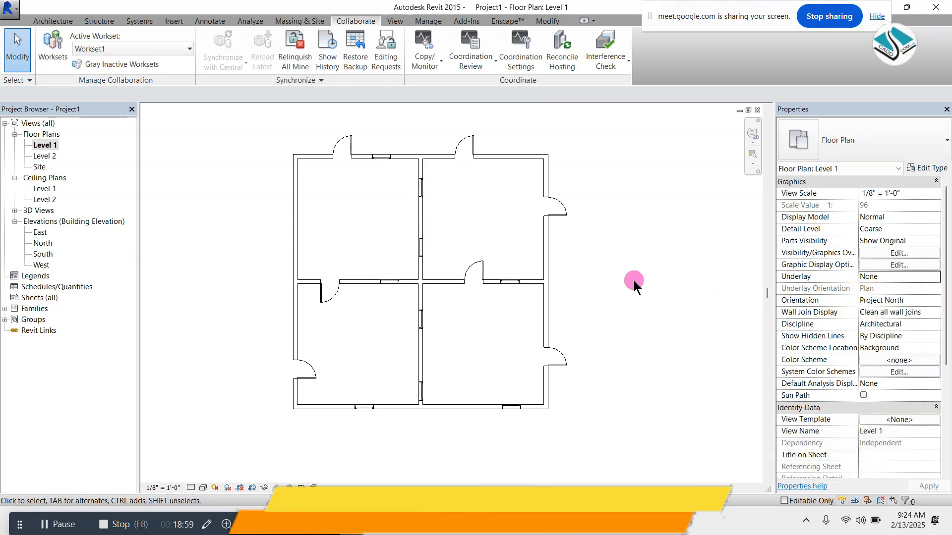
Open the default 3D view of the building and set its visual style to Shaded.
left_click(52, 21)
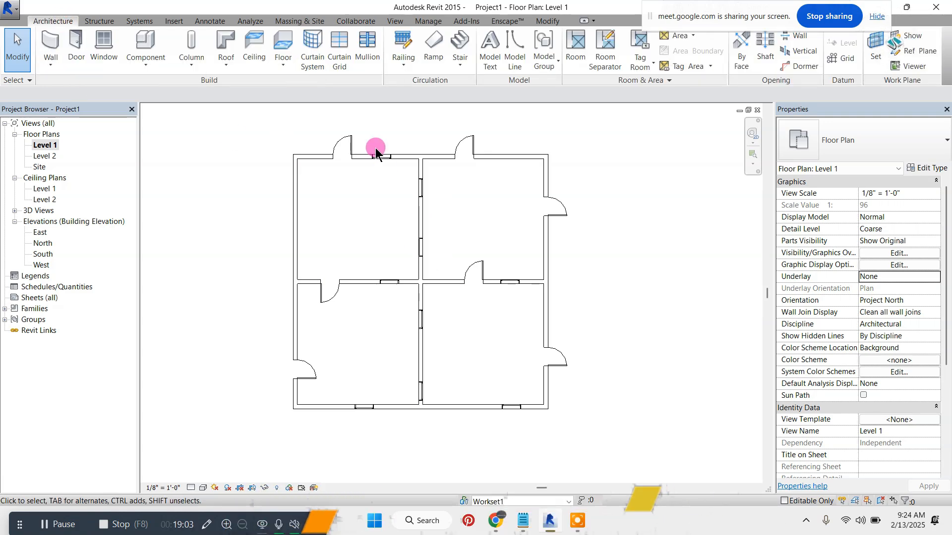
left_click(393, 22)
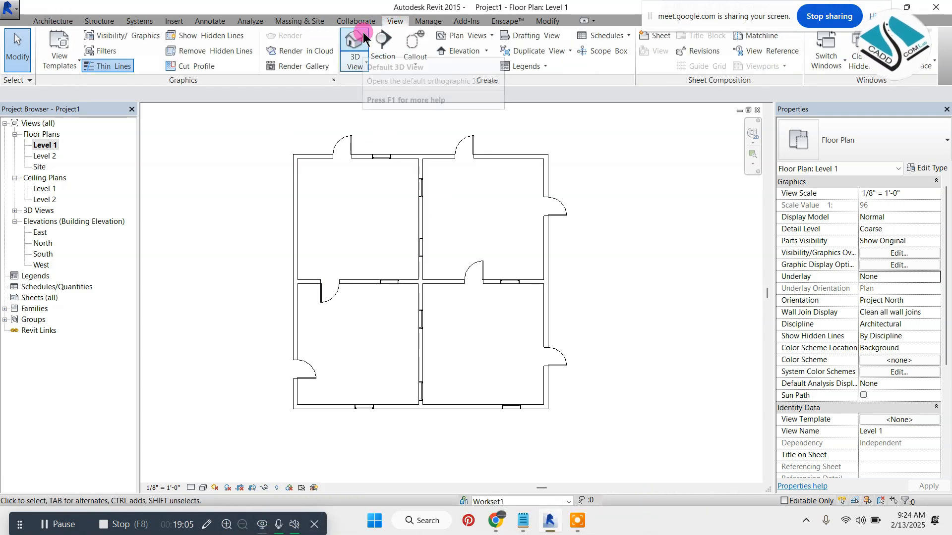
left_click(355, 45)
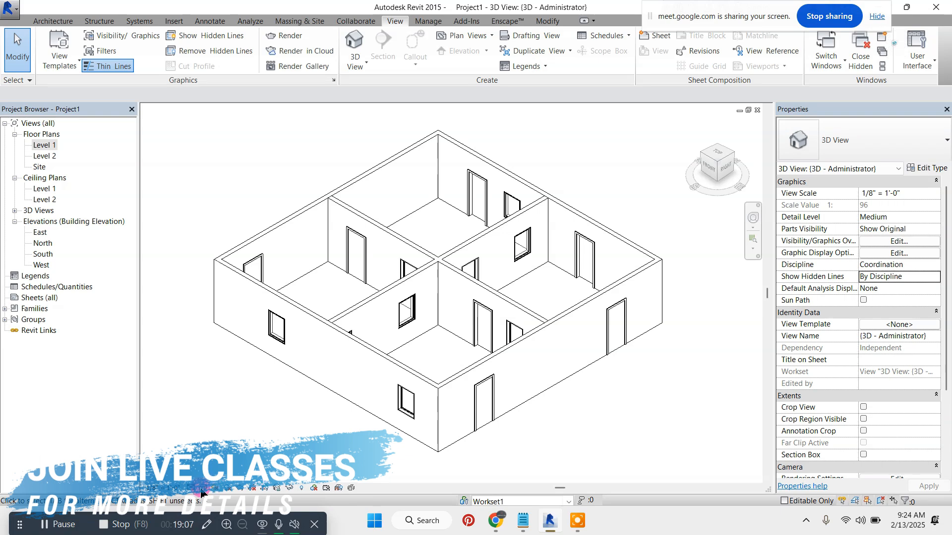
left_click(202, 488)
left_click(233, 447)
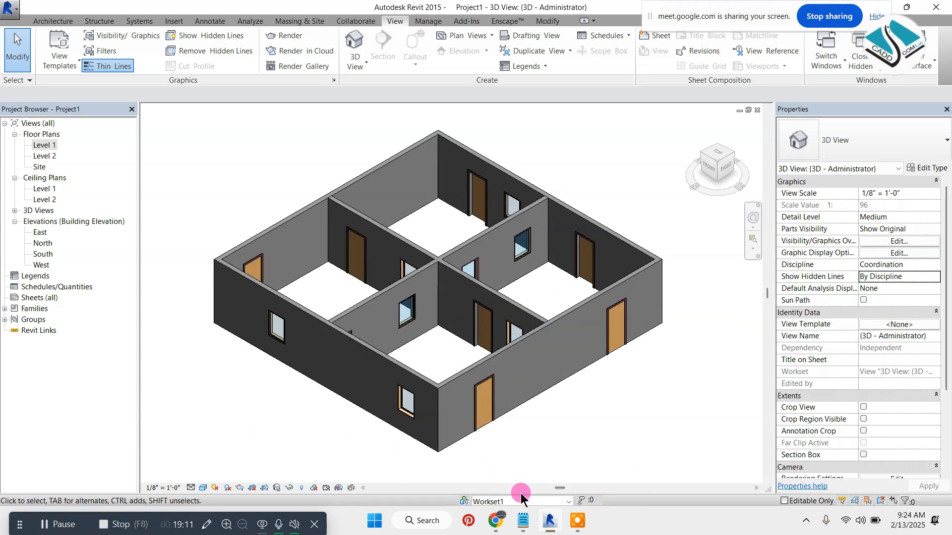
Turn off visibility in all views for the Walls workset and check the result in the Level 1 plan and 3D view.
left_click(464, 502)
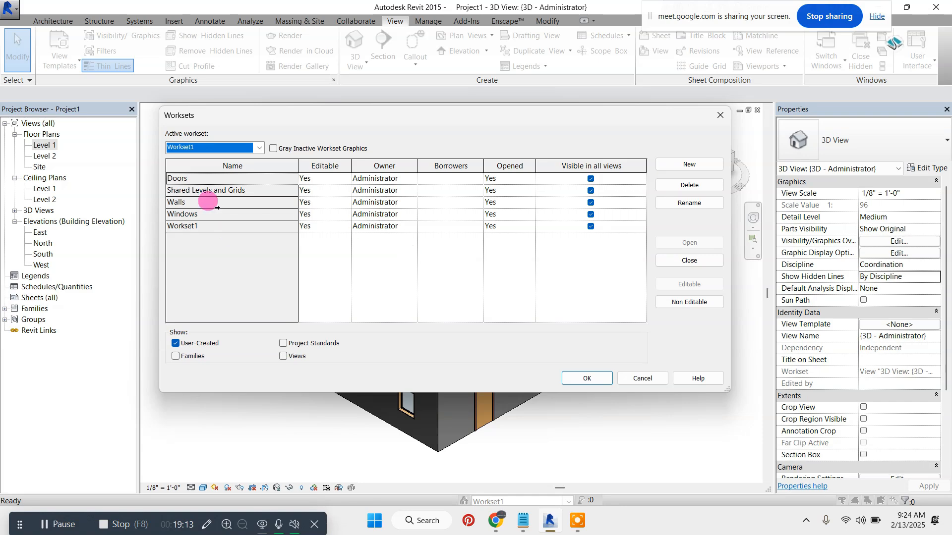
left_click(209, 204)
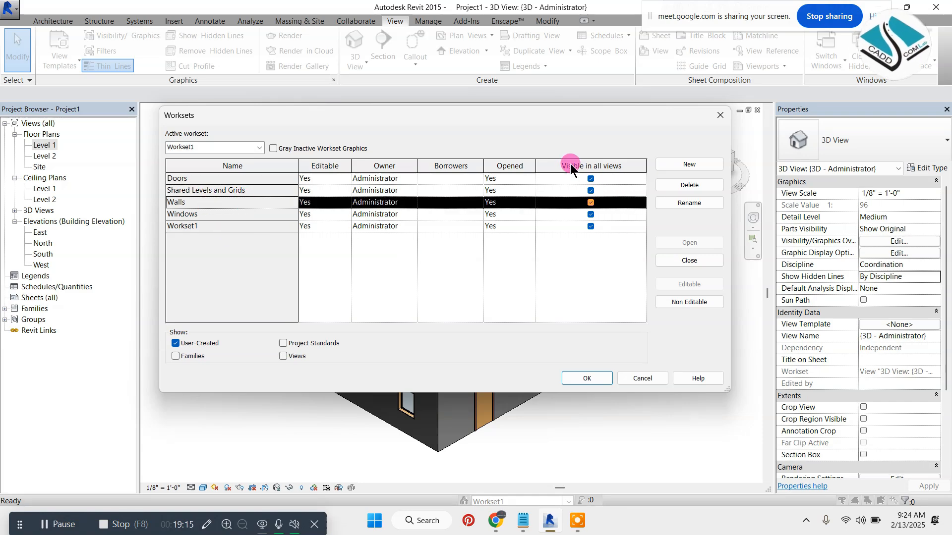
left_click(590, 203)
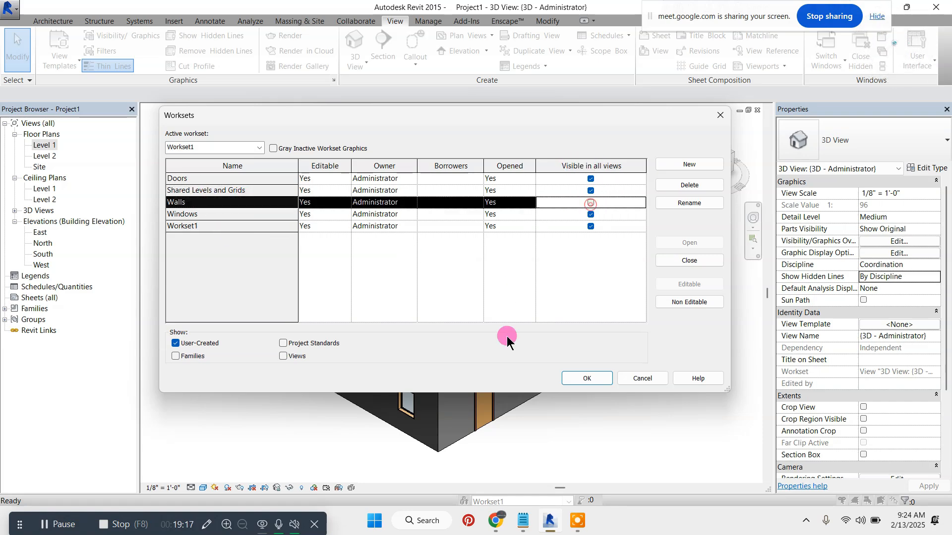
left_click(590, 377)
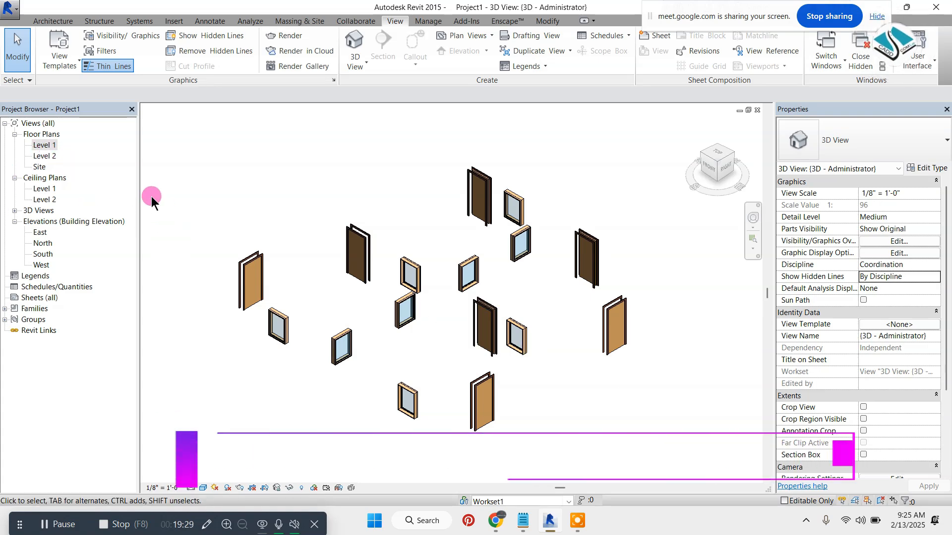
double_click(50, 144)
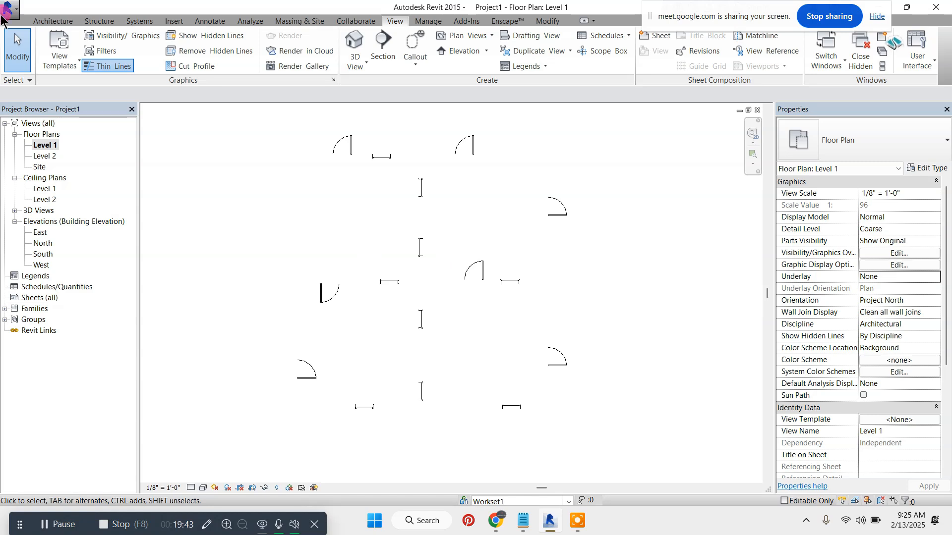
left_click(357, 59)
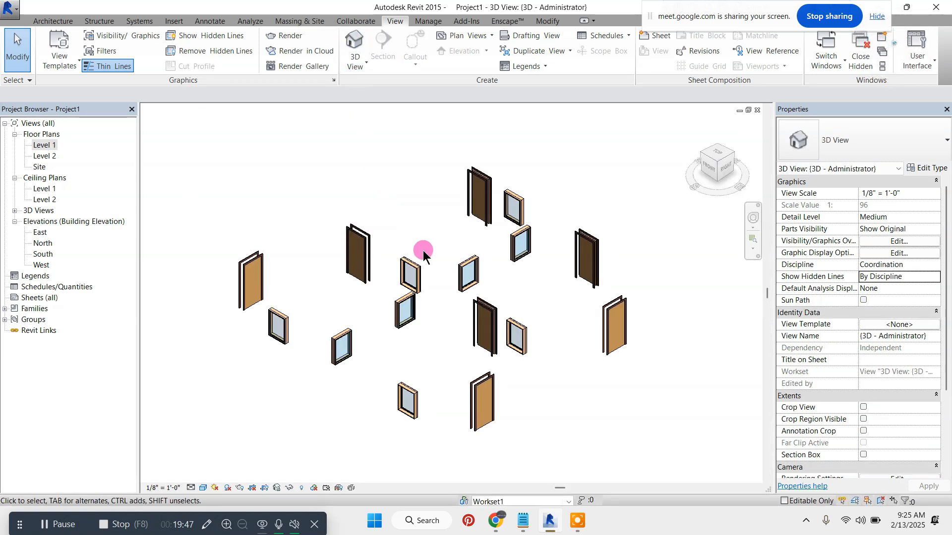
Make the Walls workset visible in all views again and turn off visibility for the Windows and Doors worksets.
left_click(466, 504)
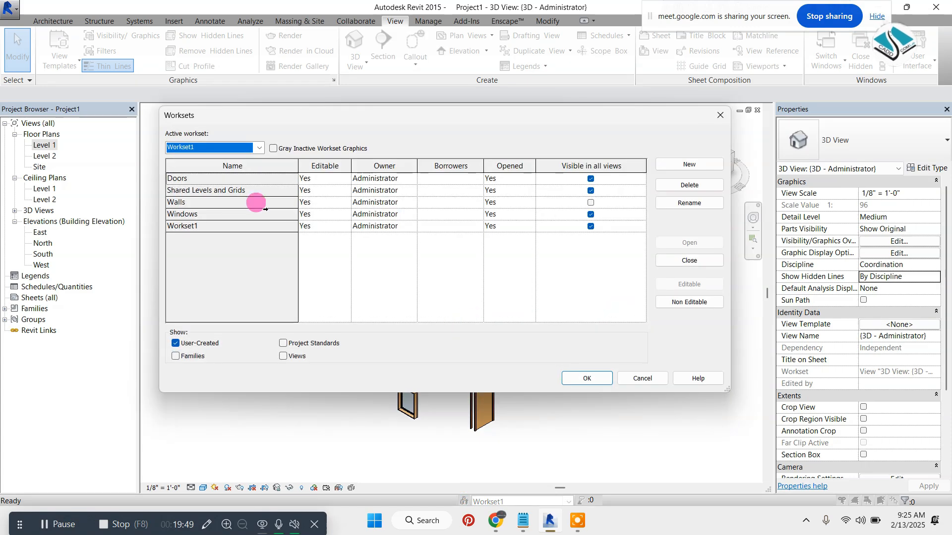
left_click(203, 202)
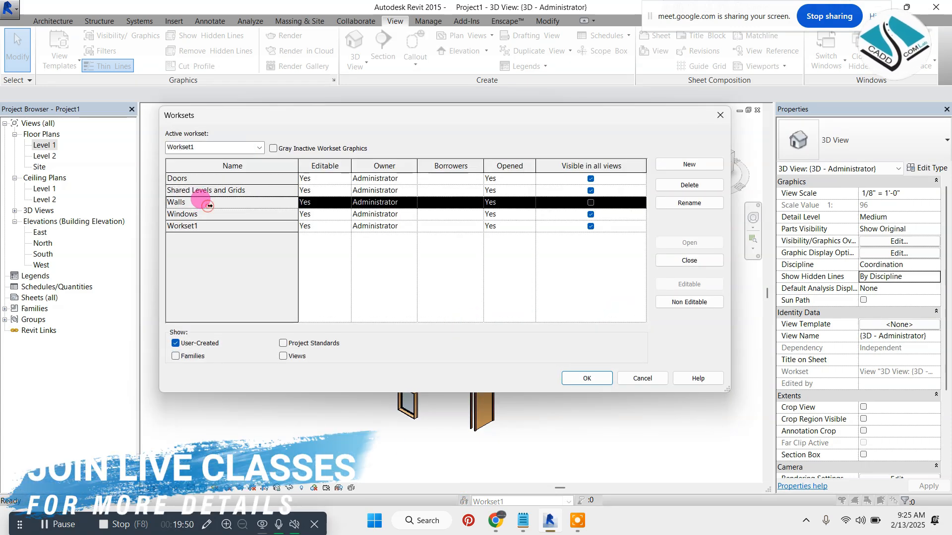
left_click(591, 202)
left_click(190, 214)
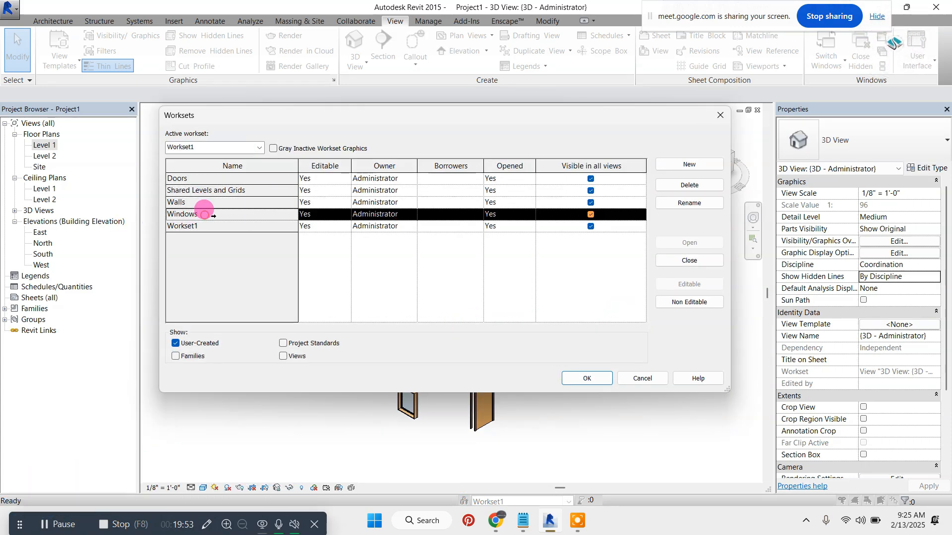
left_click(591, 215)
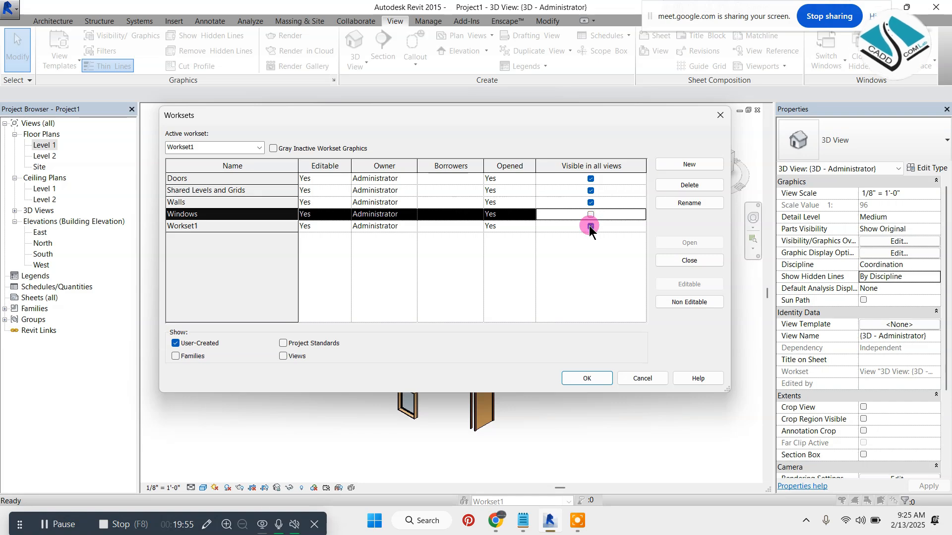
left_click(591, 179)
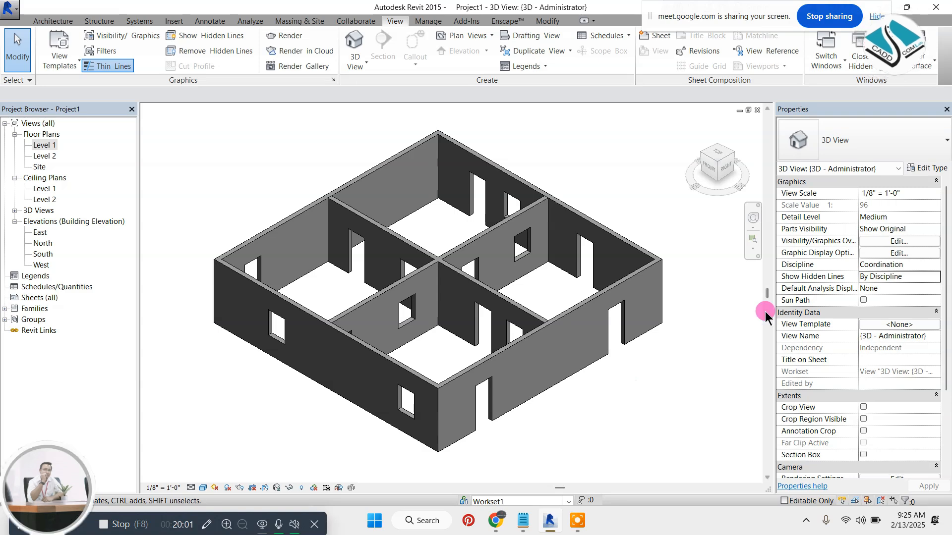
Check the effect of the hidden Doors and Windows worksets in the Level 1 floor plan and the default 3D view.
left_click(41, 149)
double_click(45, 146)
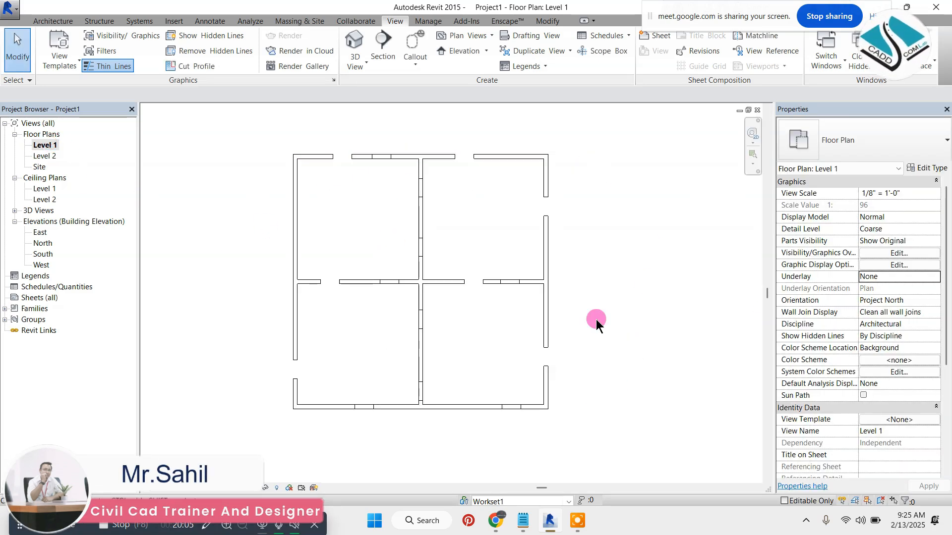
left_click(355, 45)
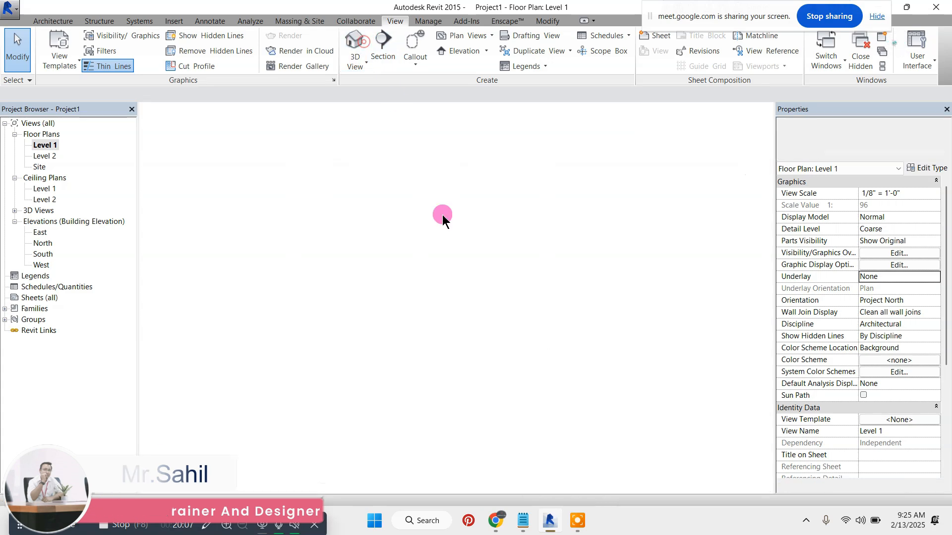
scroll(511, 293, "up", 1)
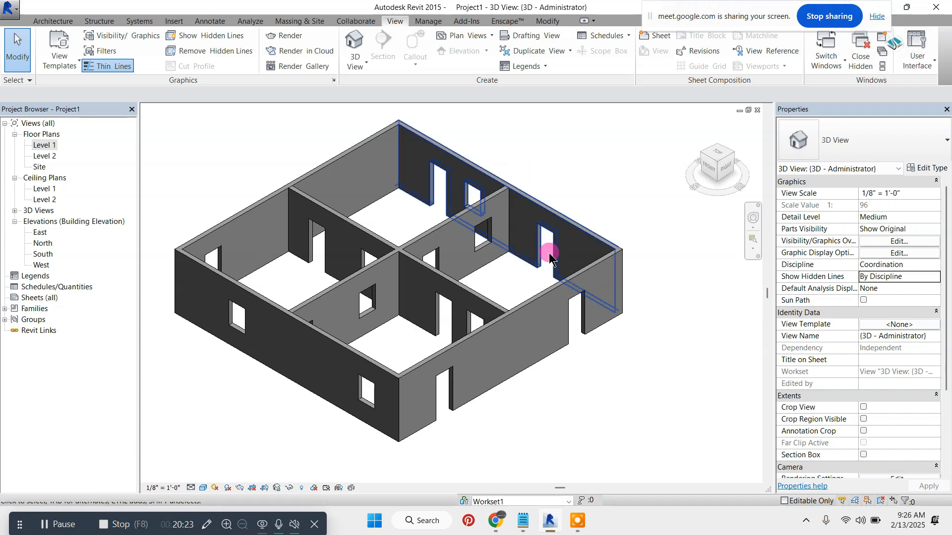
scroll(518, 238, "up", 2)
left_click(588, 168)
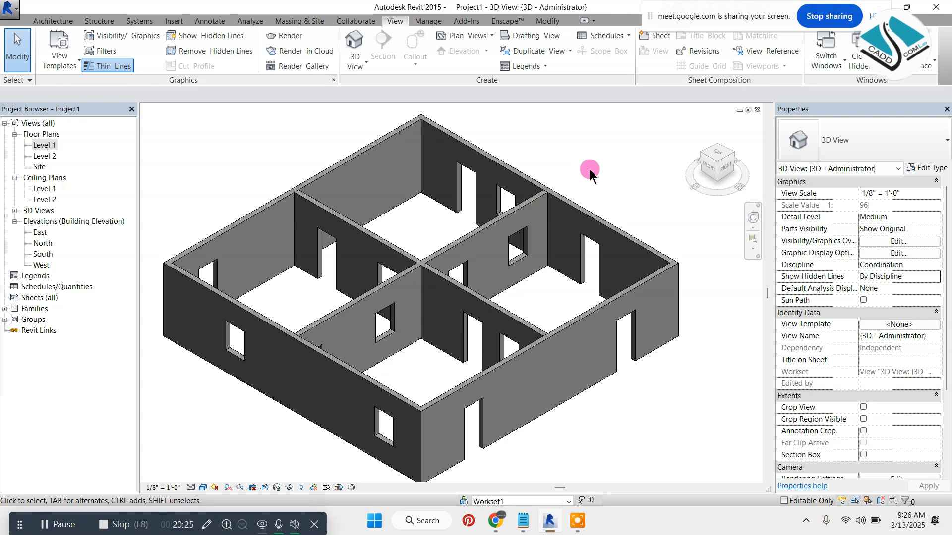
Make the Doors and Windows worksets visible in all views and check the complete building in 3D.
left_click(463, 501)
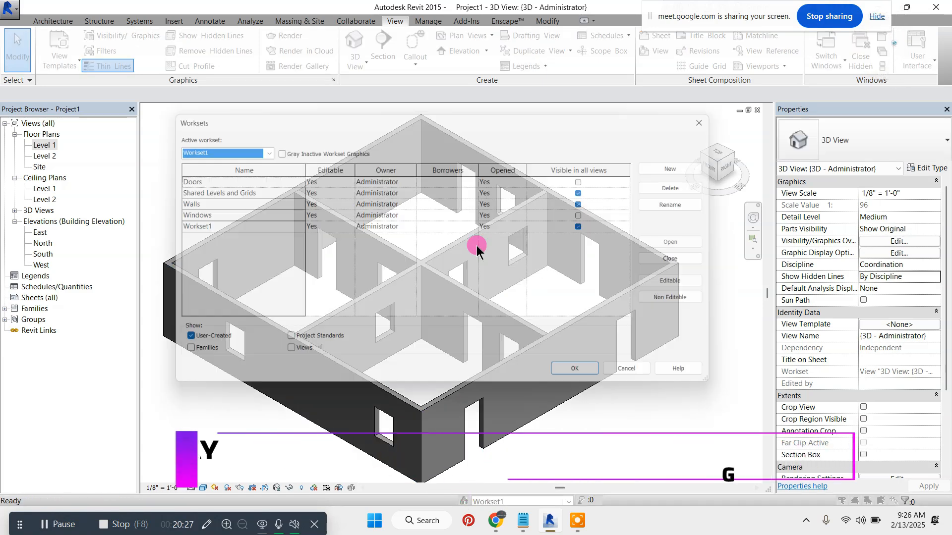
left_click(590, 178)
left_click(590, 213)
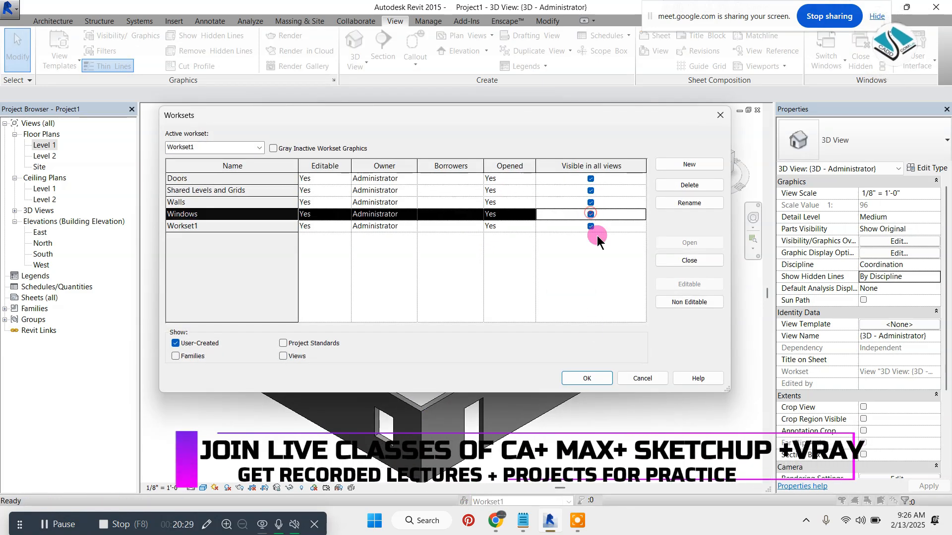
left_click(587, 378)
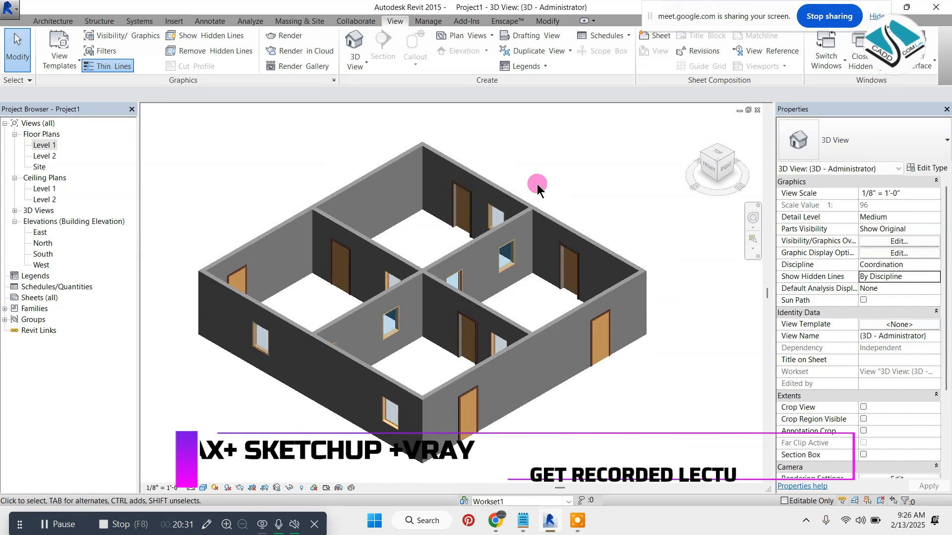
scroll(391, 231, "up", 1)
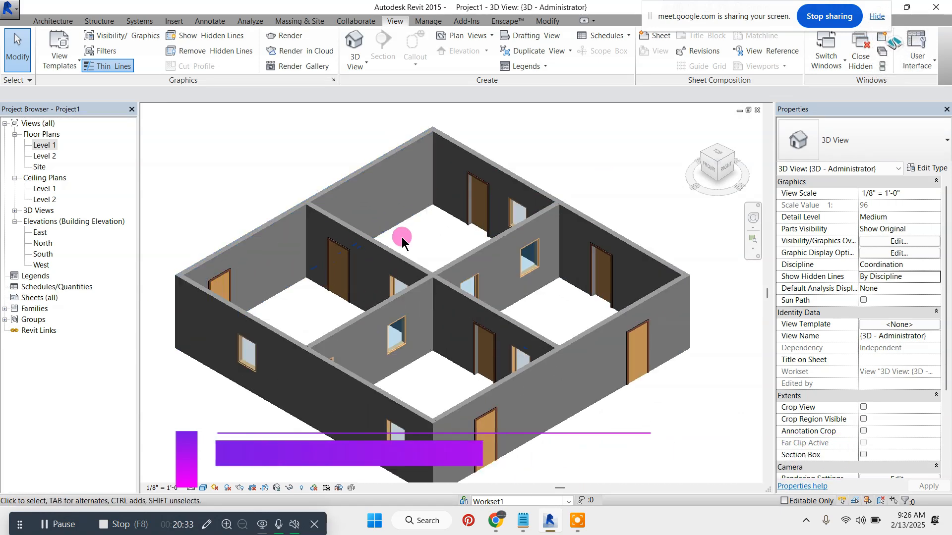
middle_click_drag(401, 237, 403, 198)
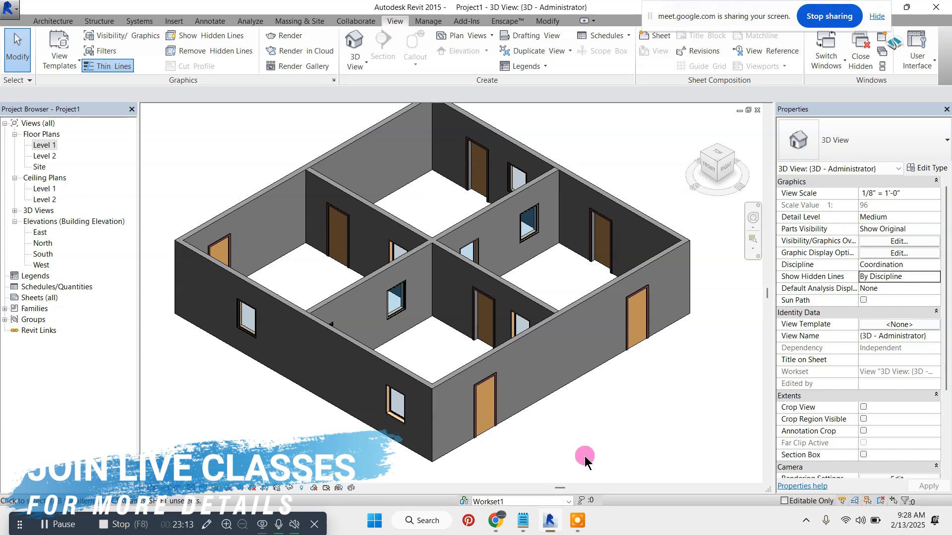
scroll(461, 248, "down", 3)
scroll(465, 266, "up", 3)
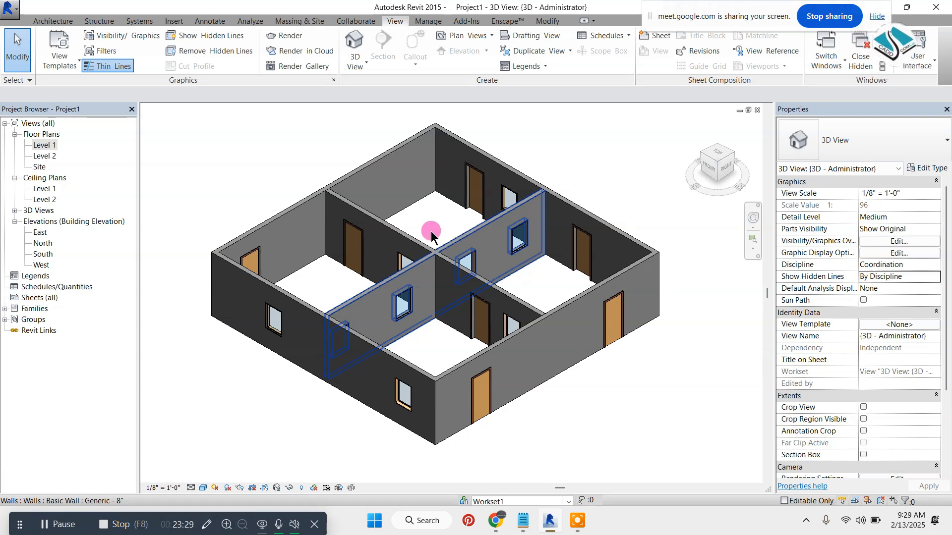
scroll(431, 231, "up", 2)
scroll(465, 212, "down", 1)
scroll(425, 203, "up", 1)
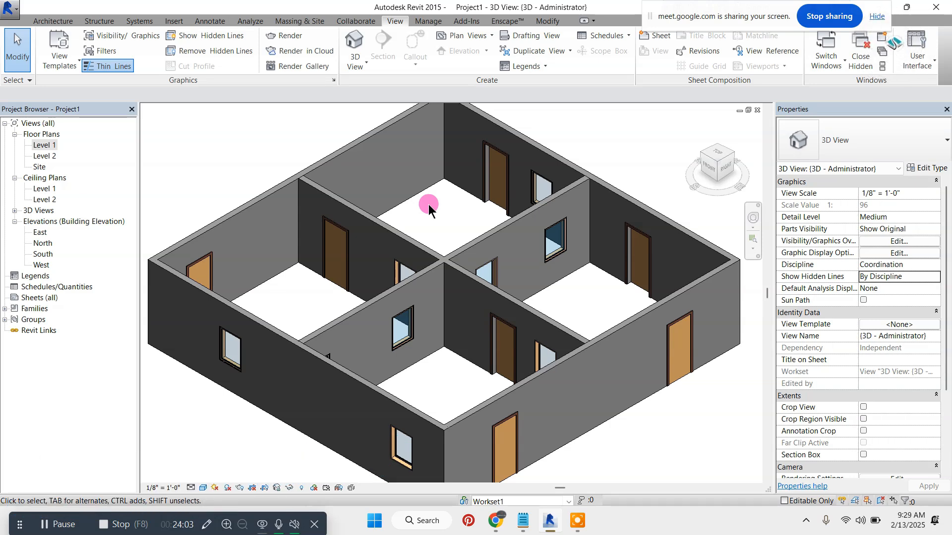
scroll(496, 233, "down", 5)
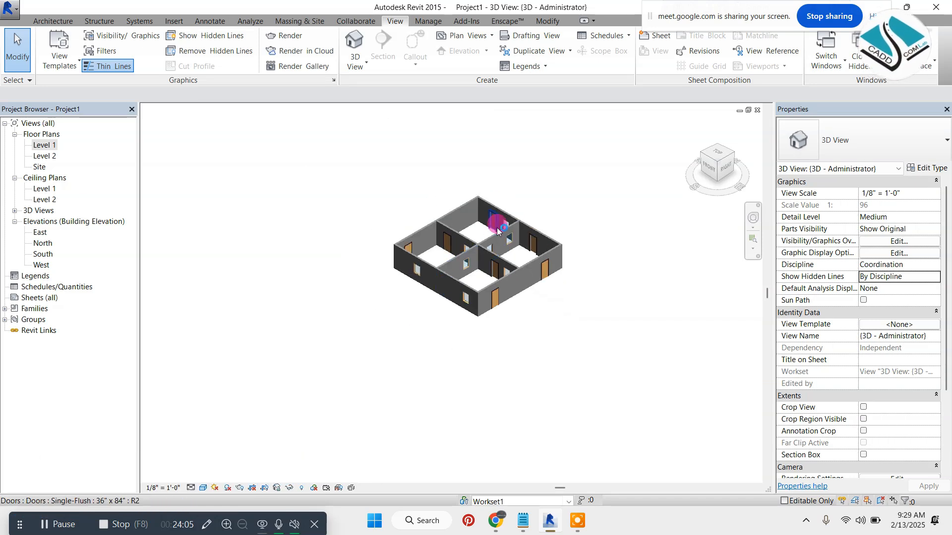
scroll(497, 230, "up", 6)
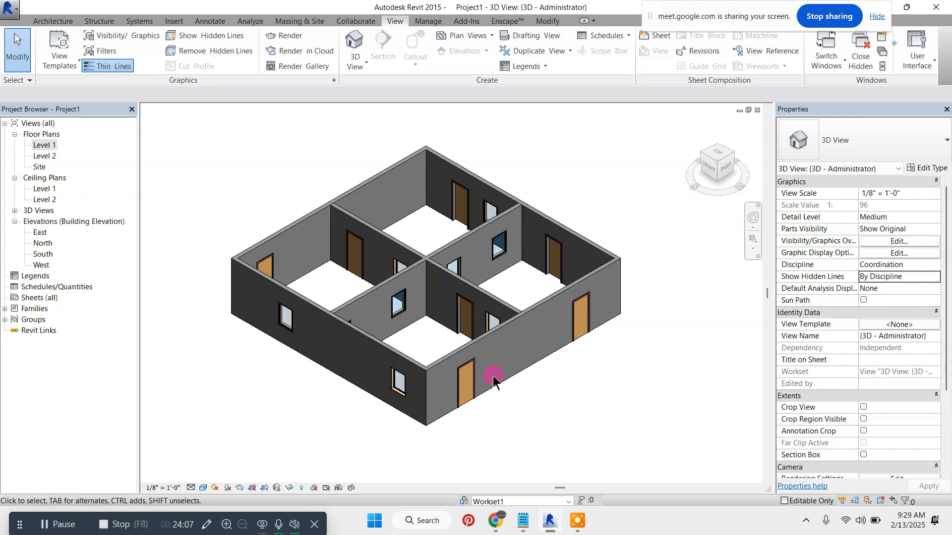
scroll(460, 278, "up", 2)
scroll(475, 317, "down", 2)
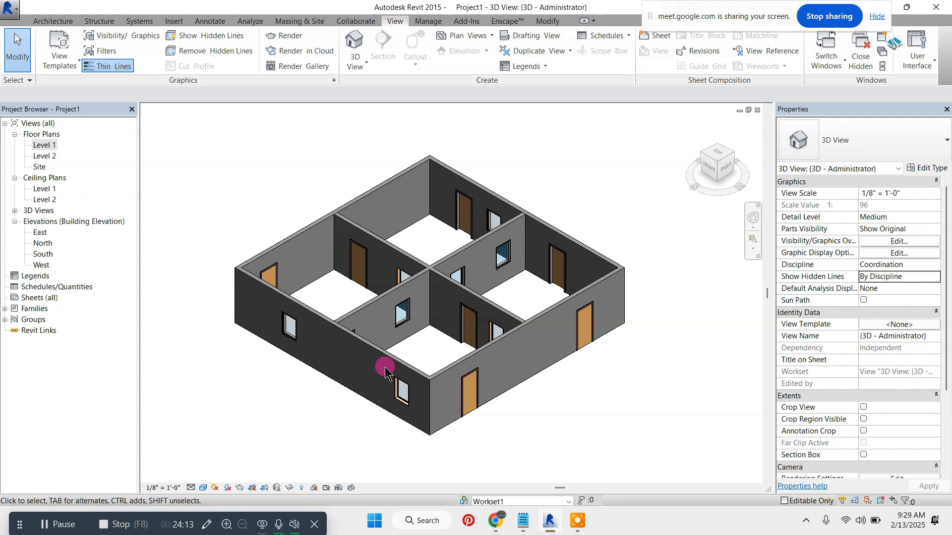
Switch to Notepad, add the line "8-visi." below the workset entry in the command list, and return to Revit.
left_click(679, 366)
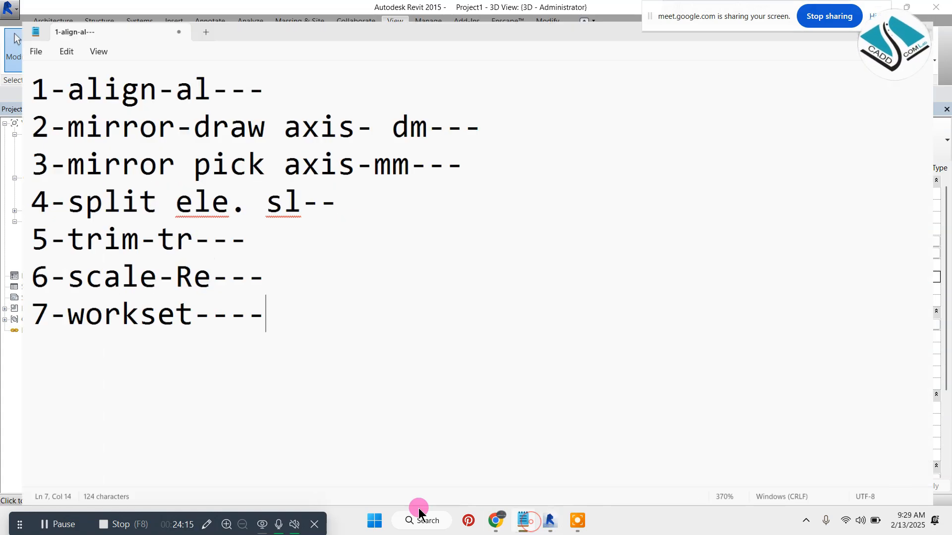
left_click(523, 520)
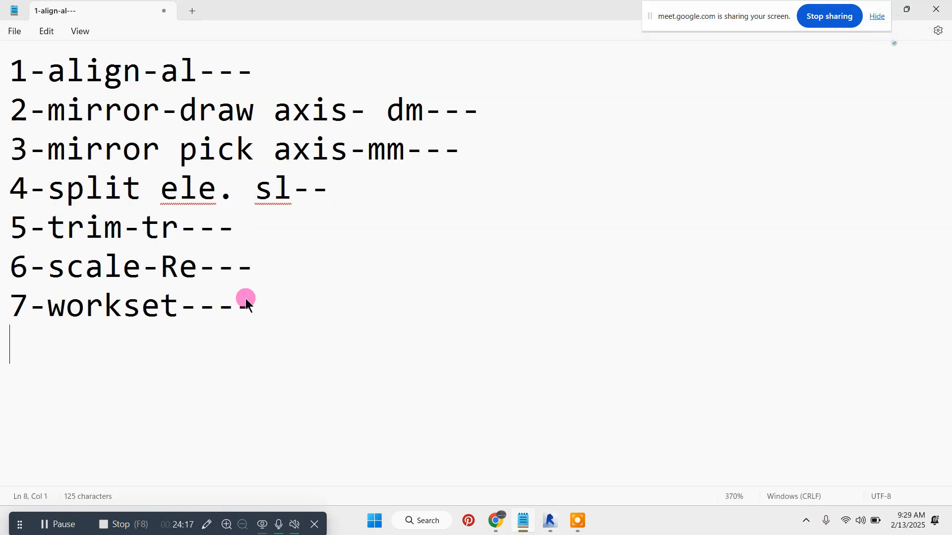
type("8-")
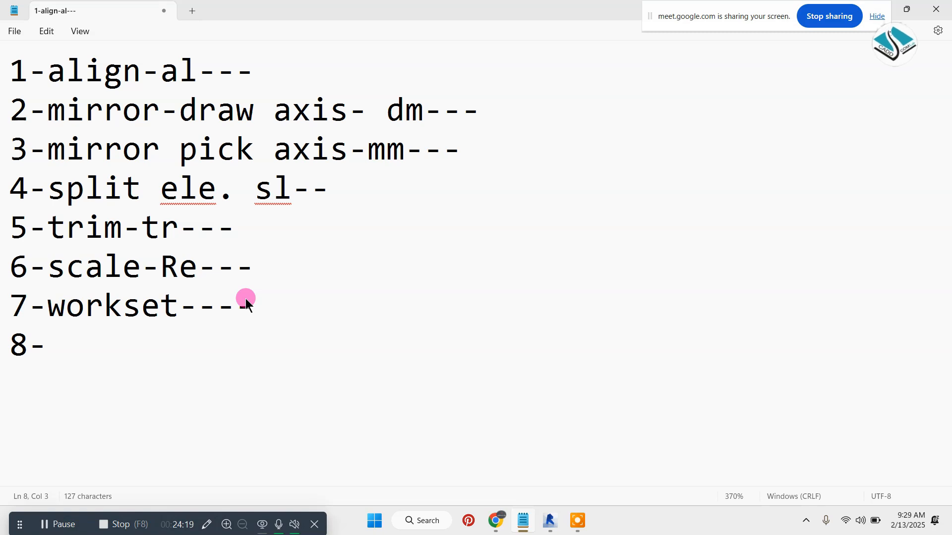
type("visi")
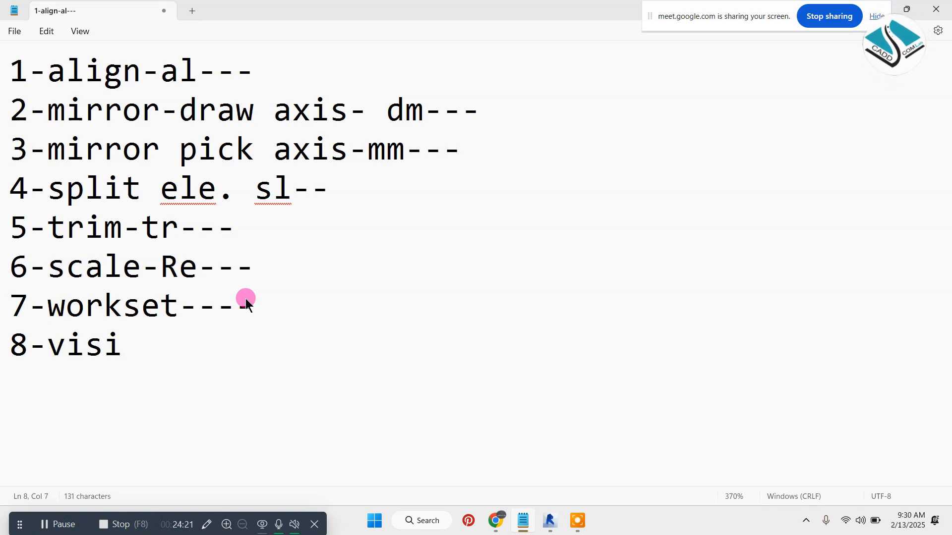
type(".")
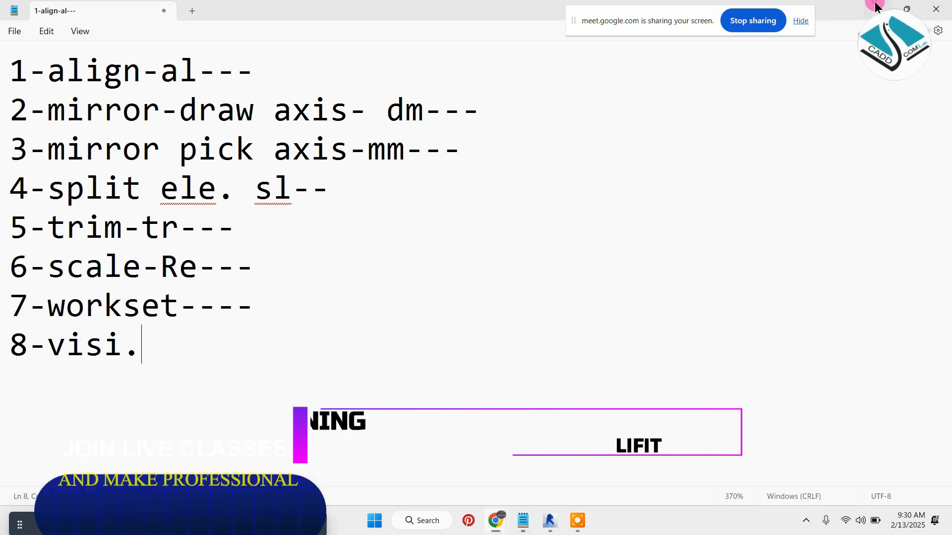
left_click(878, 9)
scroll(419, 266, "up", 3)
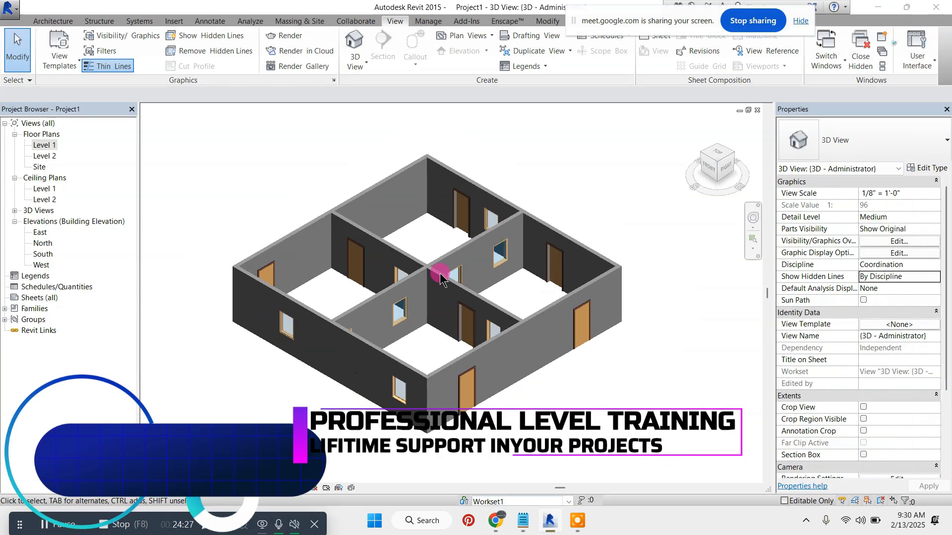
mouse_move(444, 275)
middle_mouse_down("shift")
mouse_move(448, 300)
mouse_move(440, 280)
middle_mouse_up("shift")
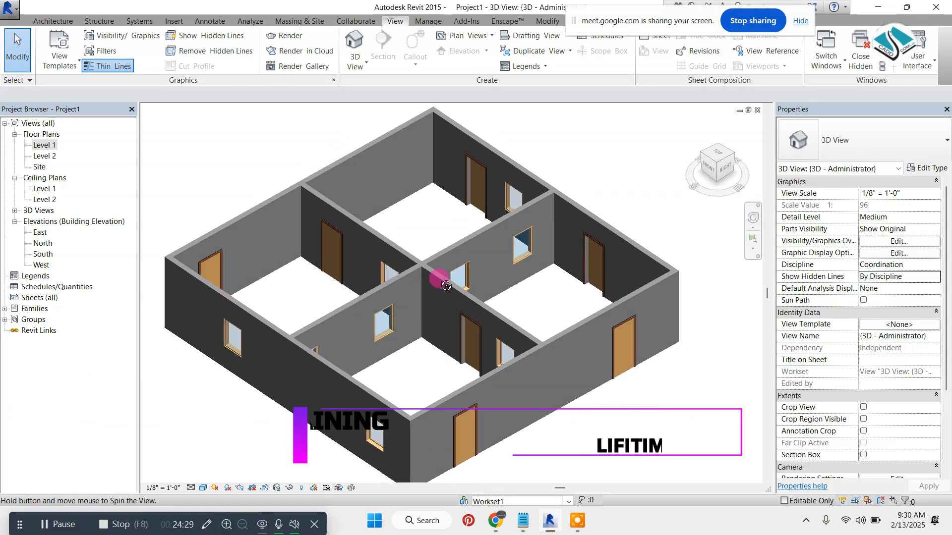
scroll(438, 286, "down", 2)
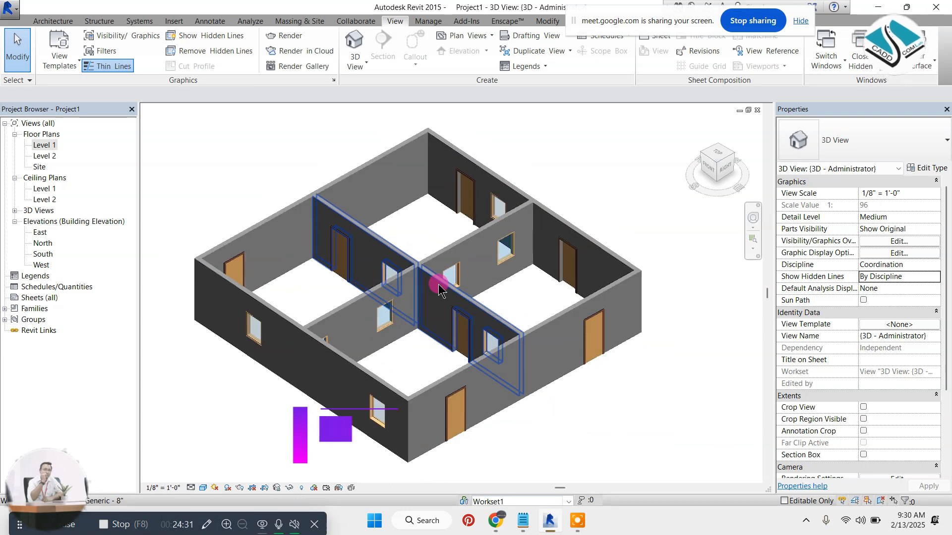
scroll(409, 284, "up", 1)
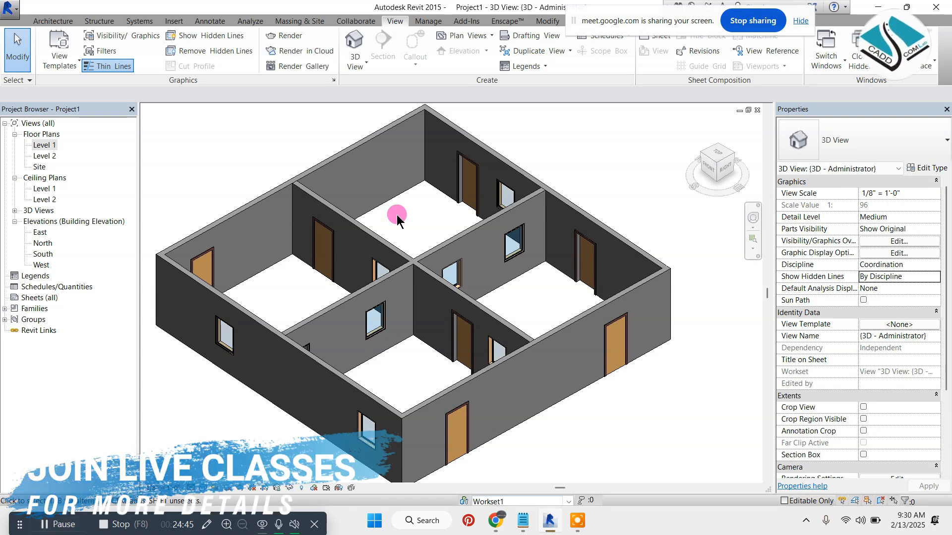
scroll(396, 215, "down", 2)
scroll(397, 215, "up", 2)
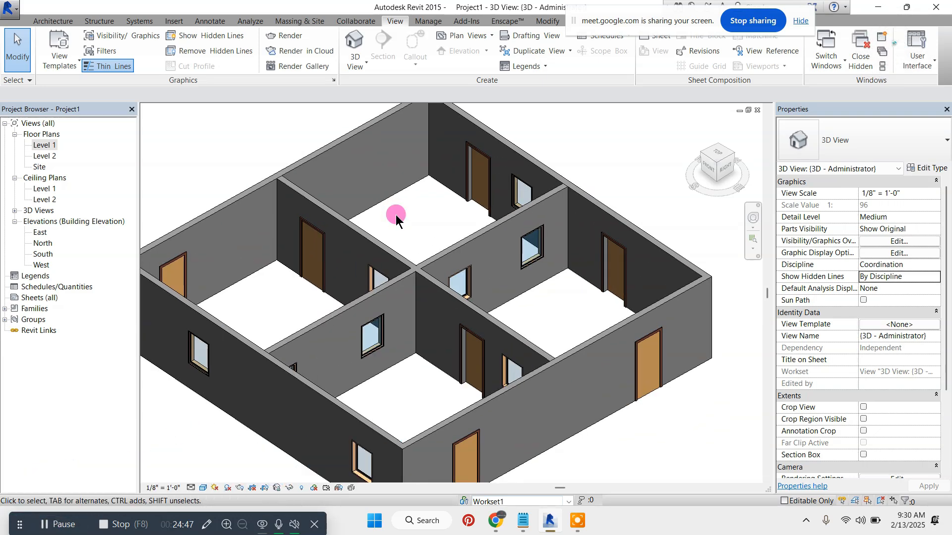
Open the 3D view's Visibility/Graphic Overrides, select the Walls model category, and arrange the dialog so the building stays in sight.
key("v")
key("v")
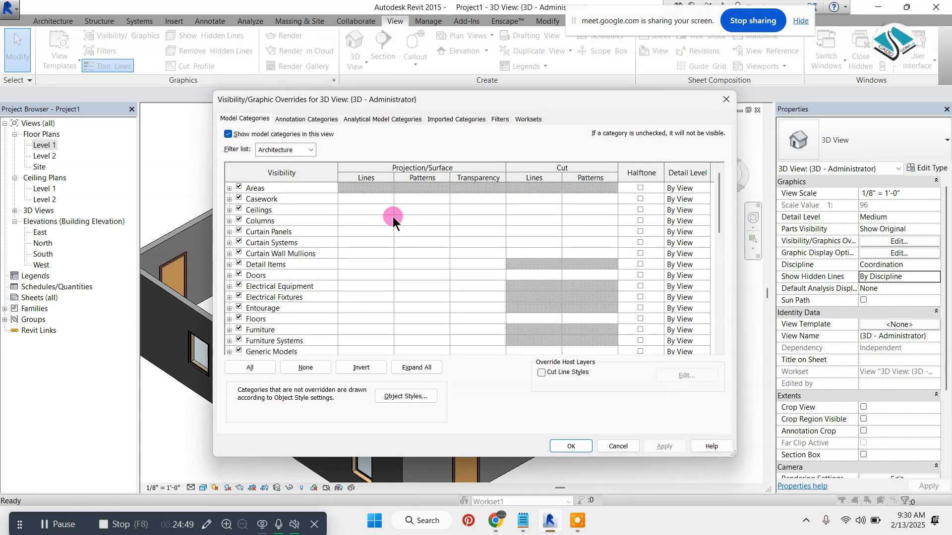
left_click_drag(413, 105, 335, 88)
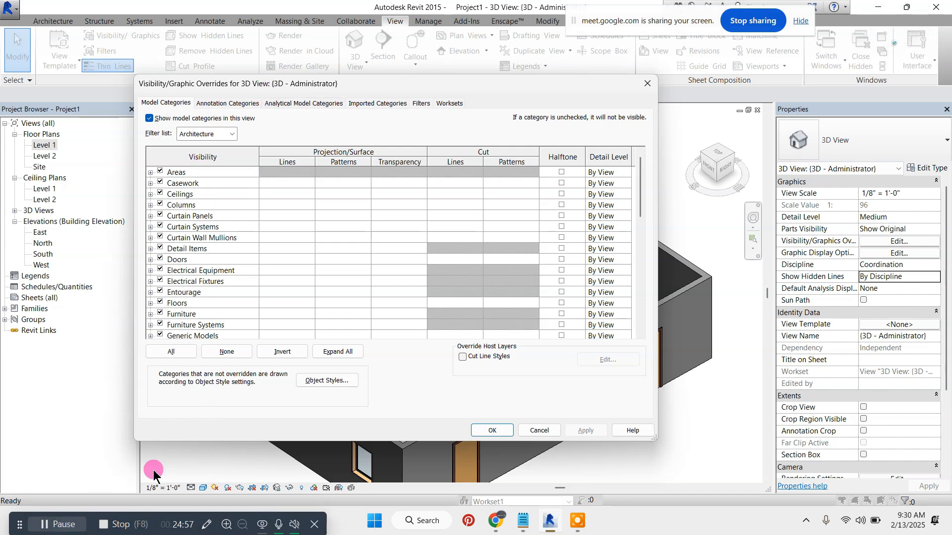
scroll(209, 308, "down", 5)
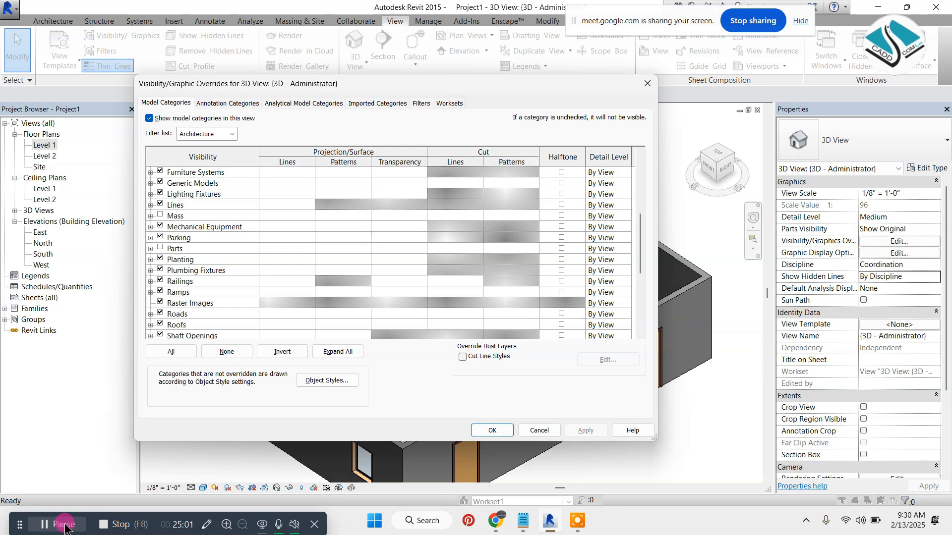
scroll(212, 266, "down", 5)
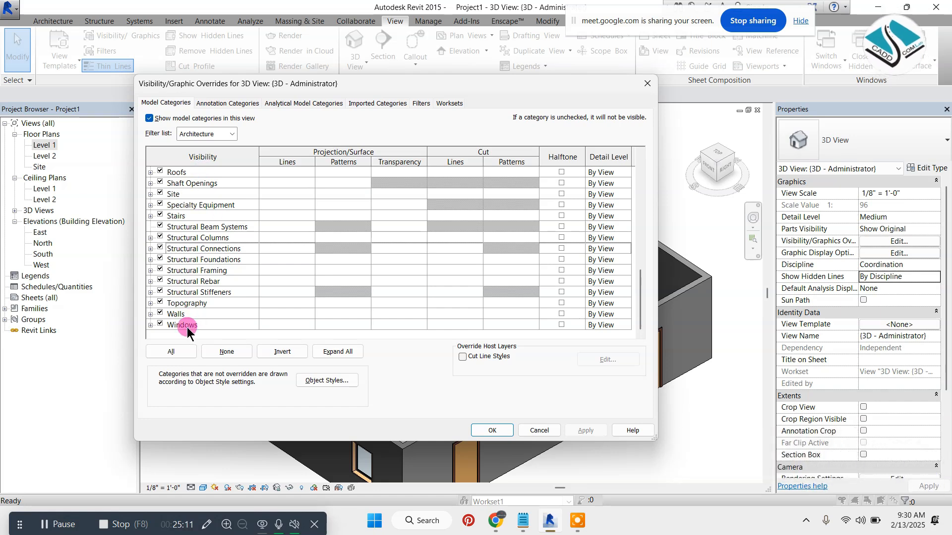
left_click(174, 315)
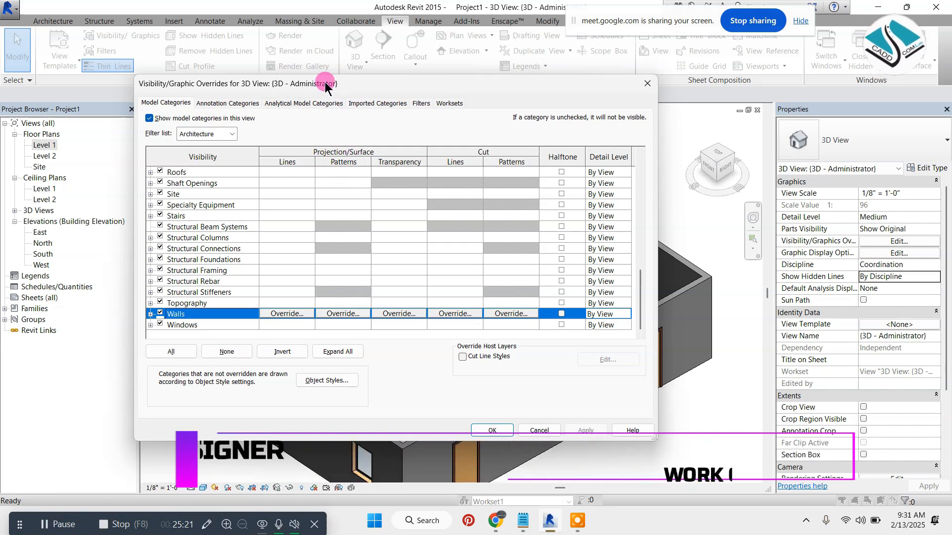
left_click_drag(321, 86, 559, 64)
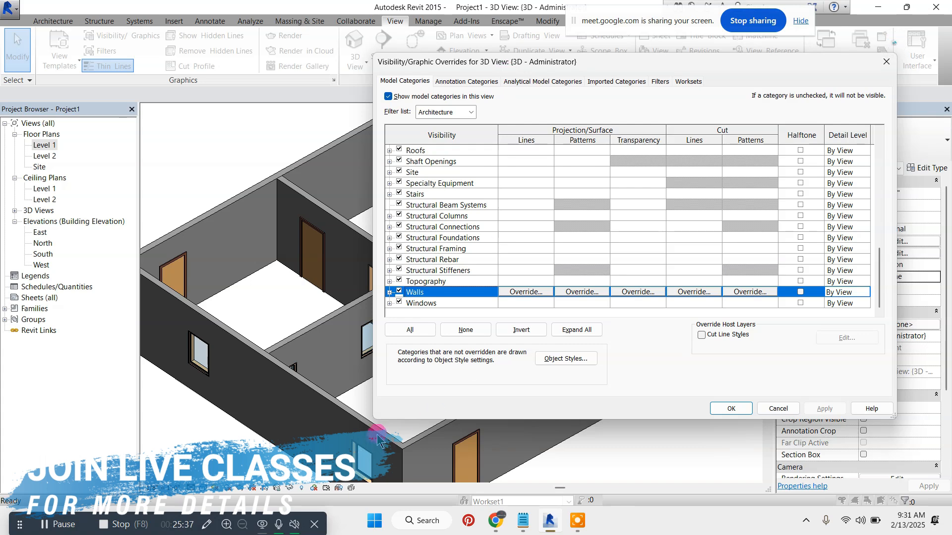
mouse_move(373, 419)
left_mouse_down()
mouse_move(456, 437)
mouse_move(451, 461)
left_mouse_up()
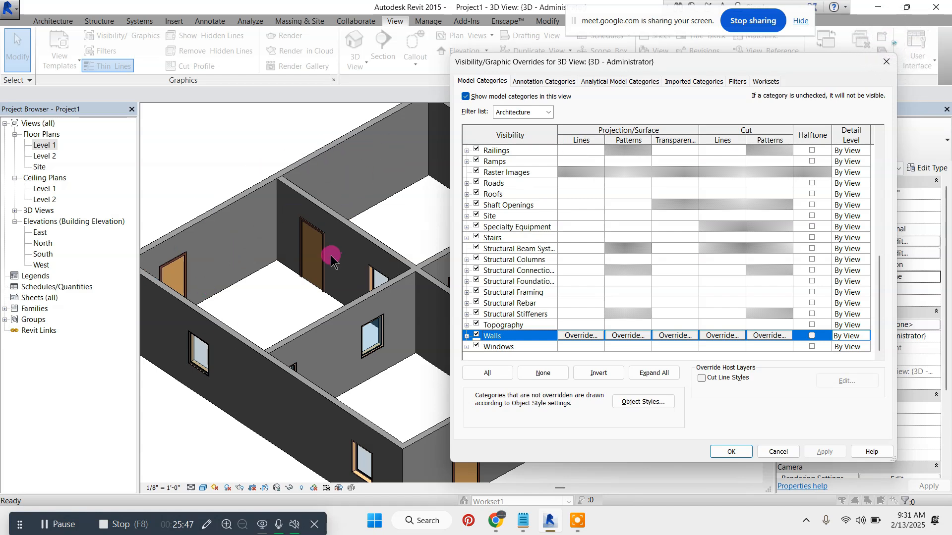
Override the Walls category's projection lines with weight 2 and the blue color RGB 000-128-255.
left_click(578, 337)
left_click_drag(347, 202, 430, 153)
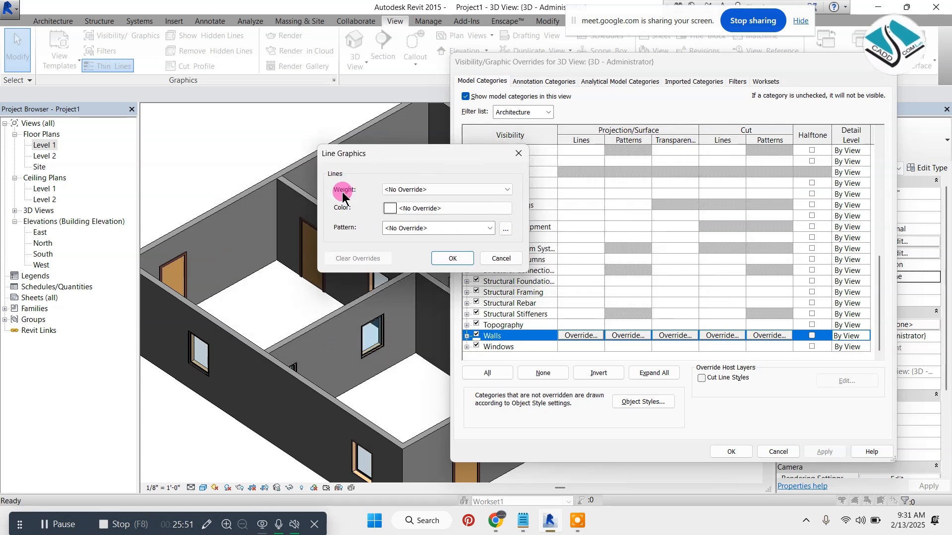
left_click(430, 190)
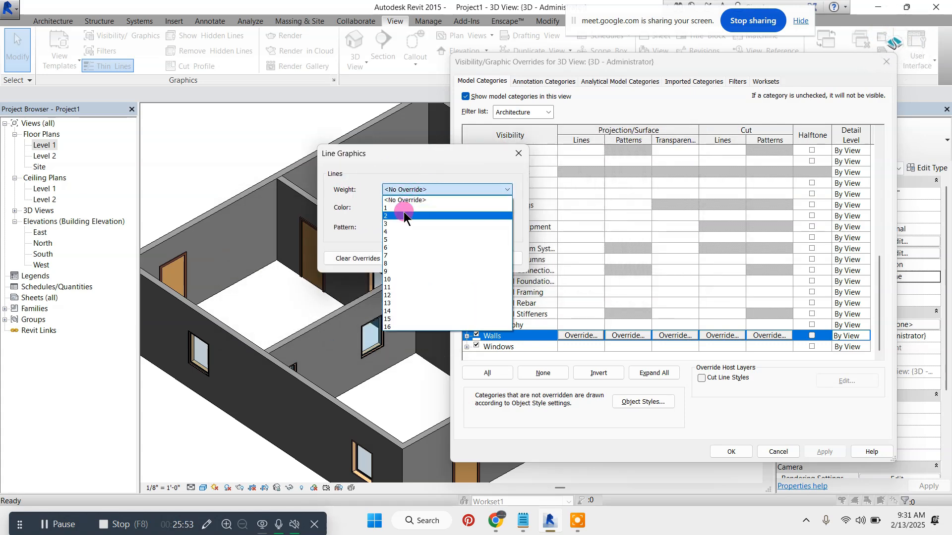
left_click(404, 215)
left_click(415, 209)
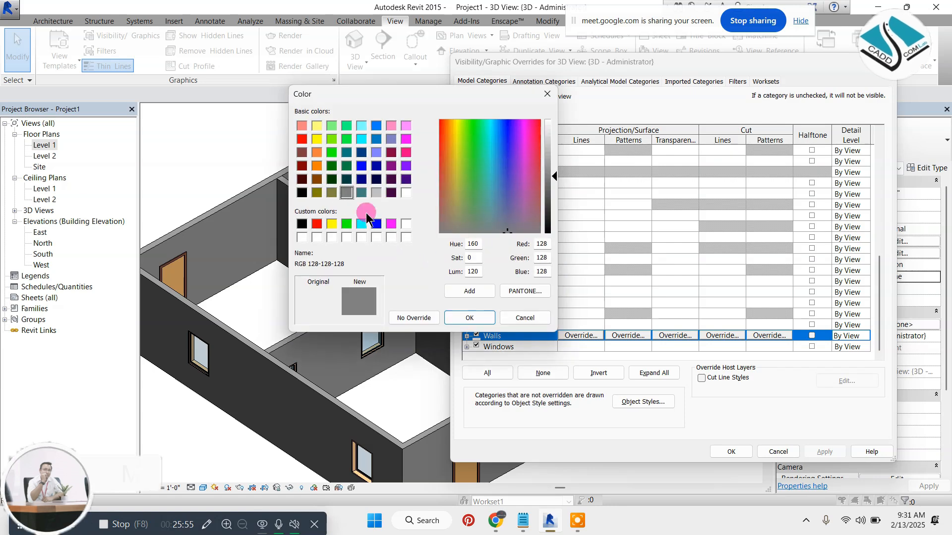
left_click(317, 165)
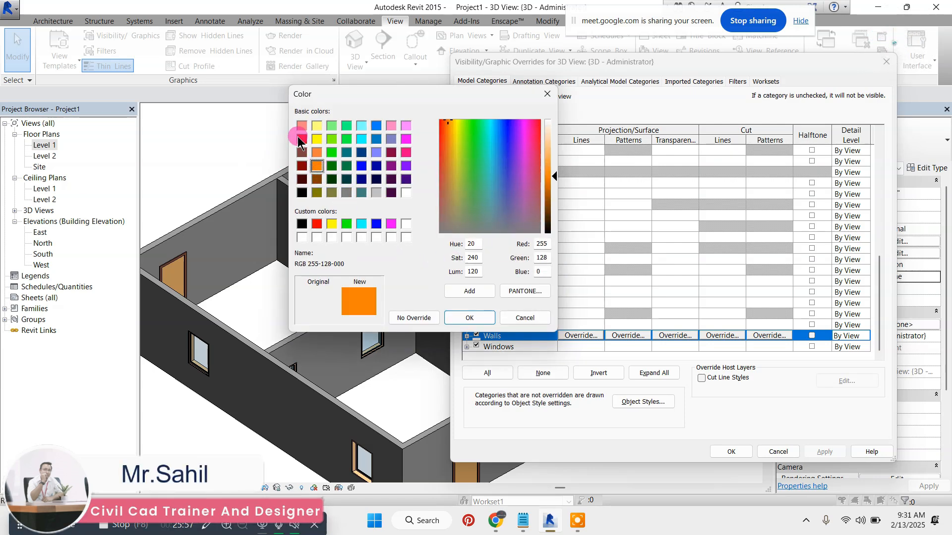
left_click(376, 125)
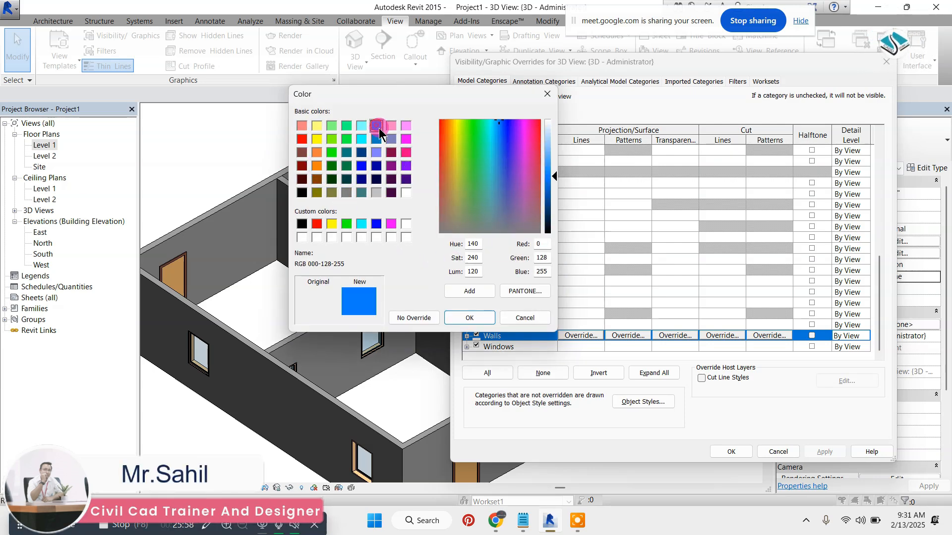
left_click(466, 317)
Set the Walls projection line pattern to Center 5/8" and apply the overrides to the 3D view.
left_click(426, 228)
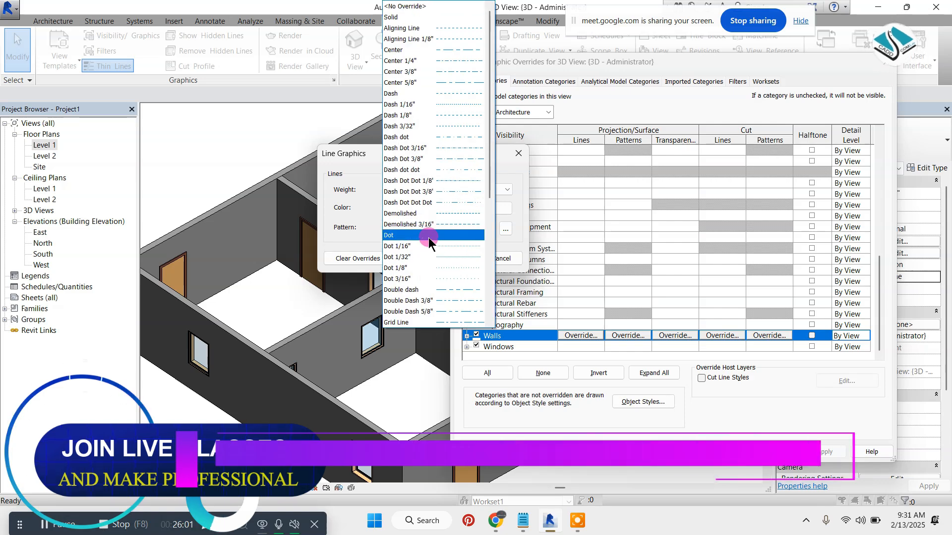
left_click(431, 83)
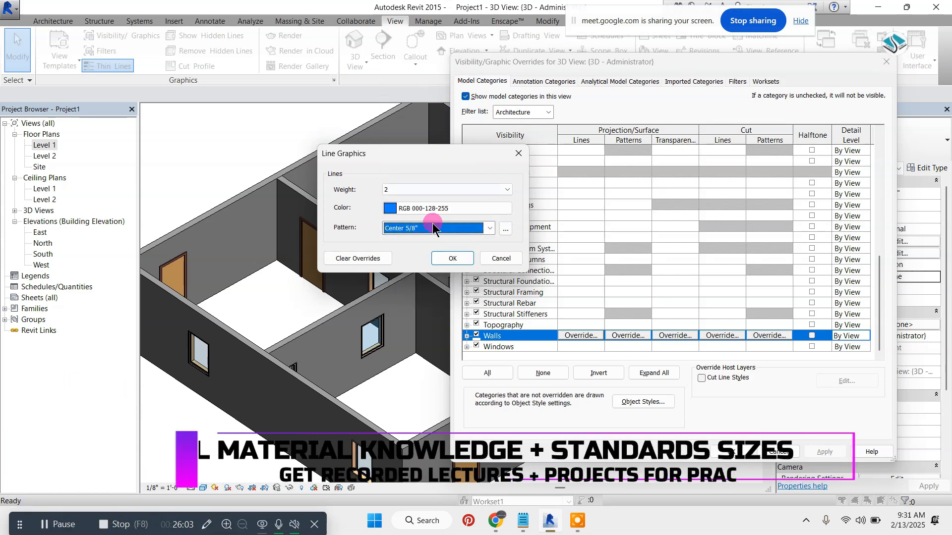
left_click(450, 259)
left_click(815, 450)
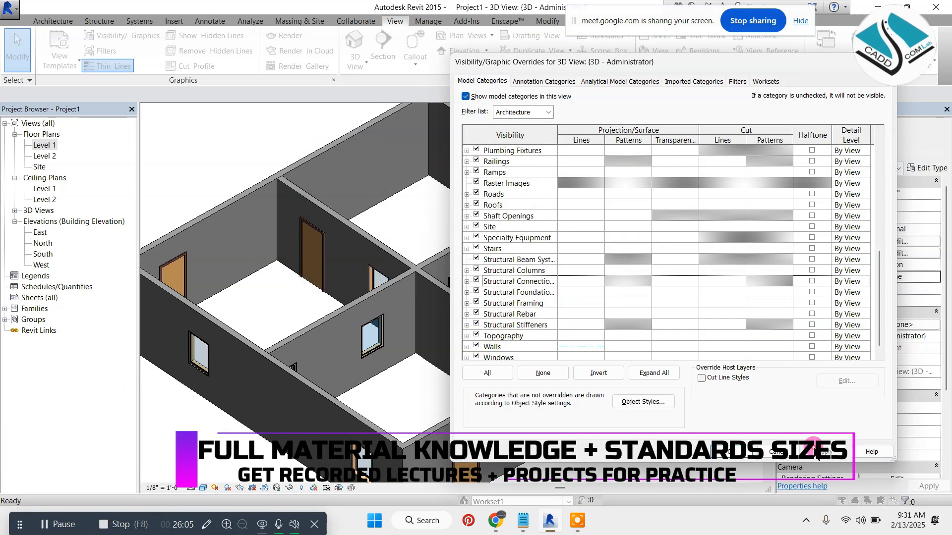
left_click(734, 452)
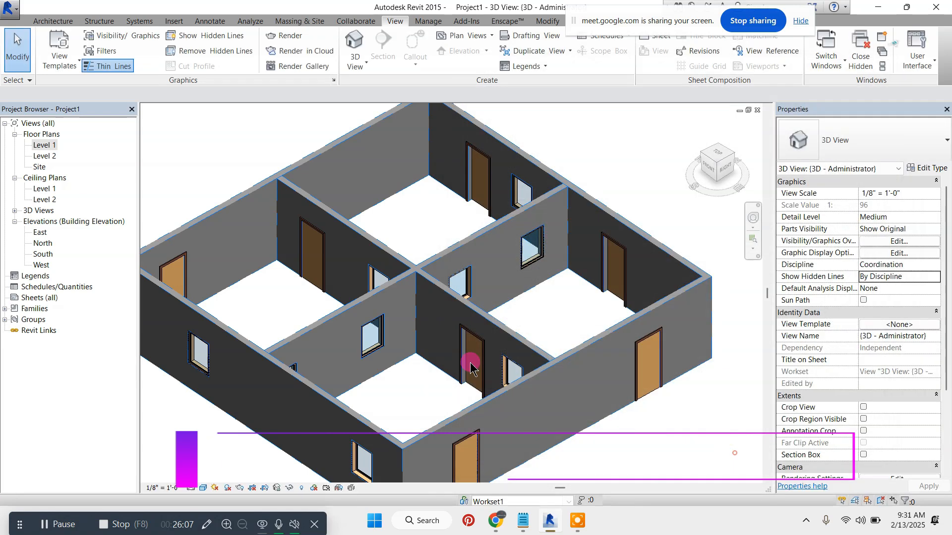
Examine the overridden wall edge lines up close and across the whole building in the 3D view.
scroll(452, 297, "down", 3)
scroll(194, 256, "up", 6)
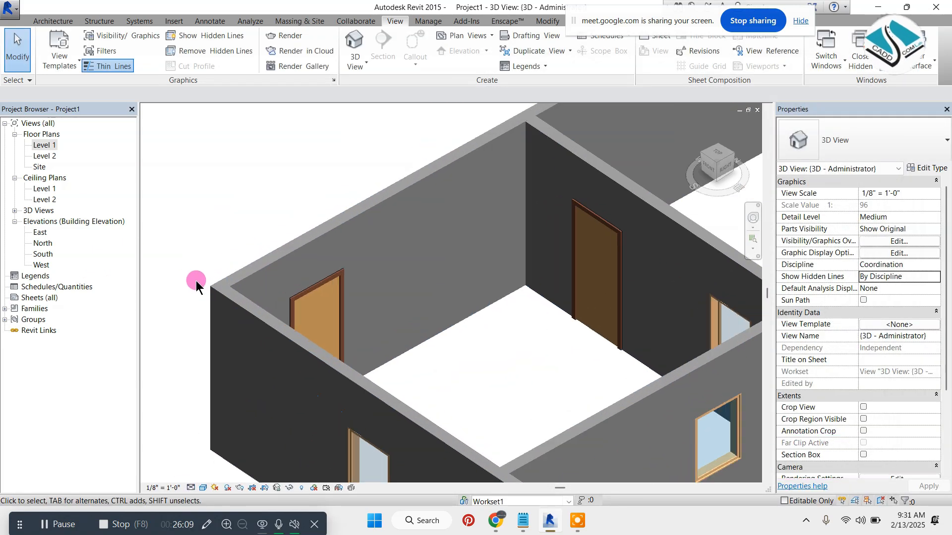
scroll(196, 282, "up", 2)
scroll(366, 227, "up", 3)
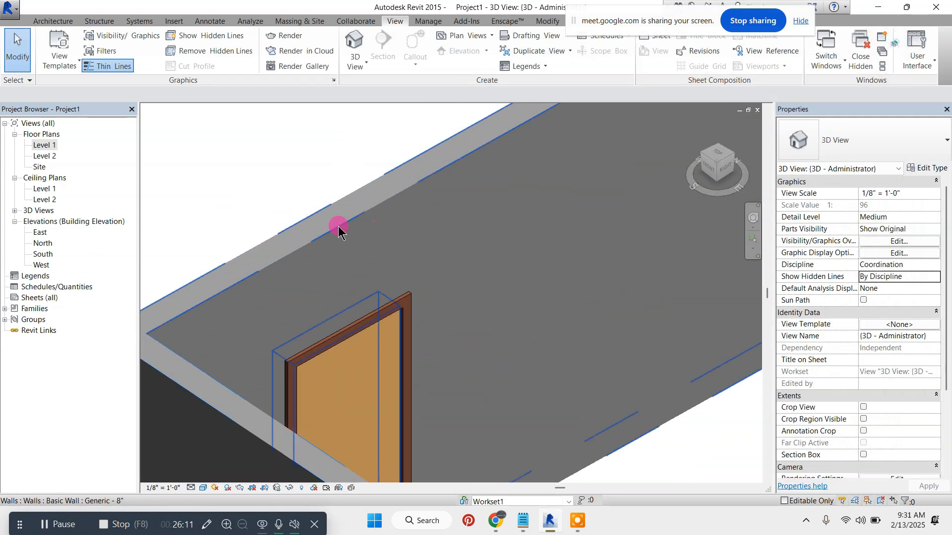
scroll(265, 209, "down", 4)
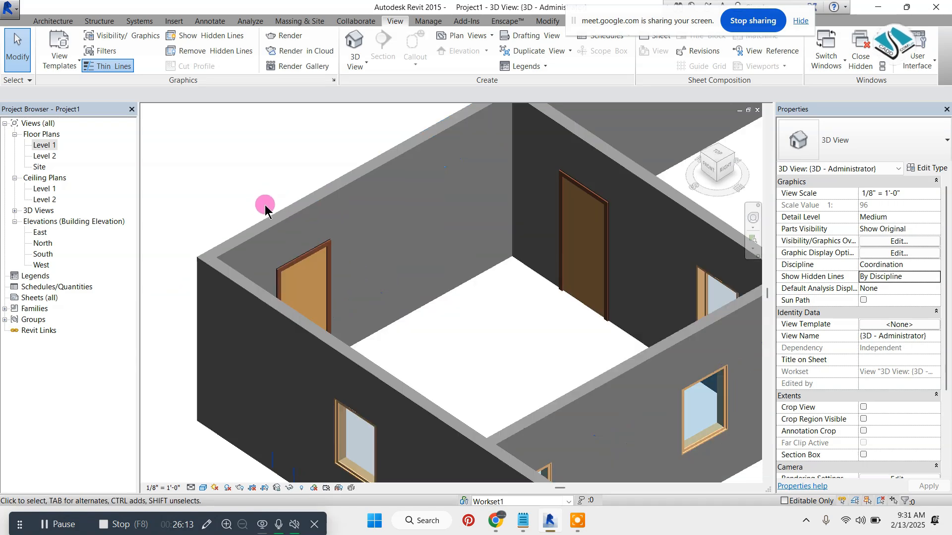
scroll(265, 208, "down", 3)
scroll(460, 182, "up", 3)
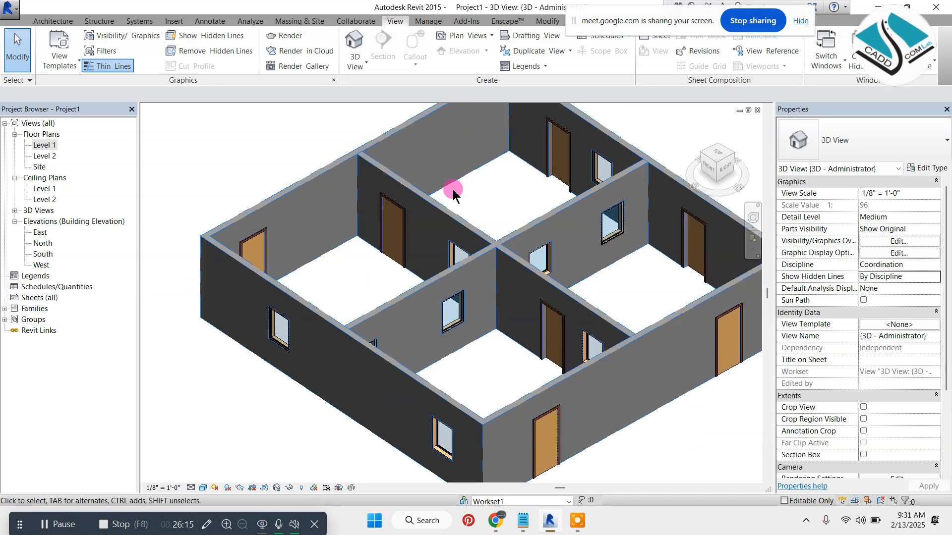
Set the Walls category's projection line weight to 4 in the 3D view's Visibility/Graphic Overrides.
key("v")
key("v")
scroll(486, 338, "down", 2)
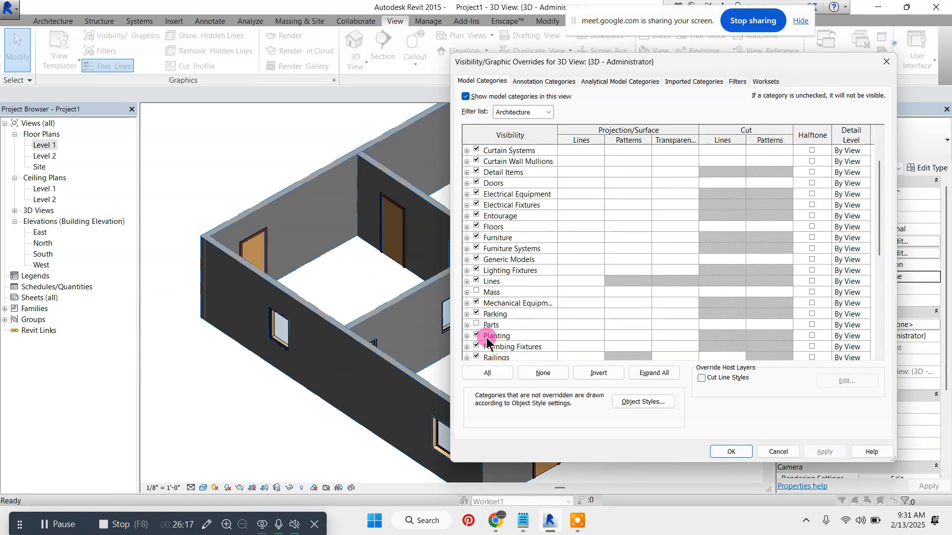
scroll(487, 338, "down", 6)
left_click(515, 337)
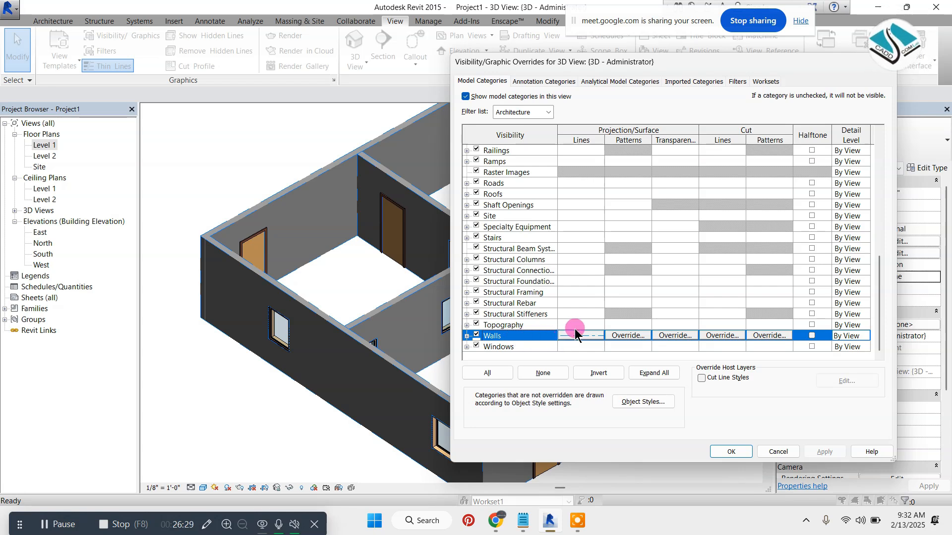
left_click(591, 336)
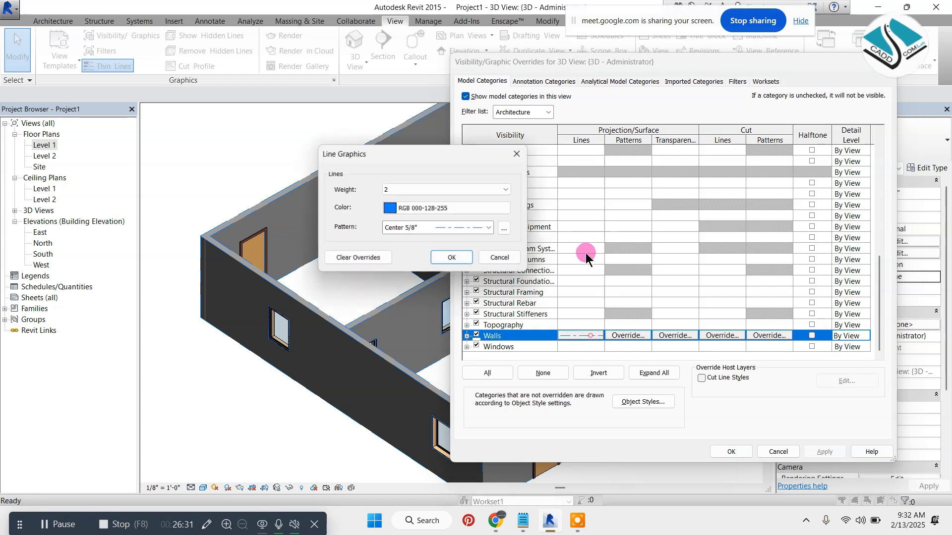
left_click_drag(434, 151, 435, 151)
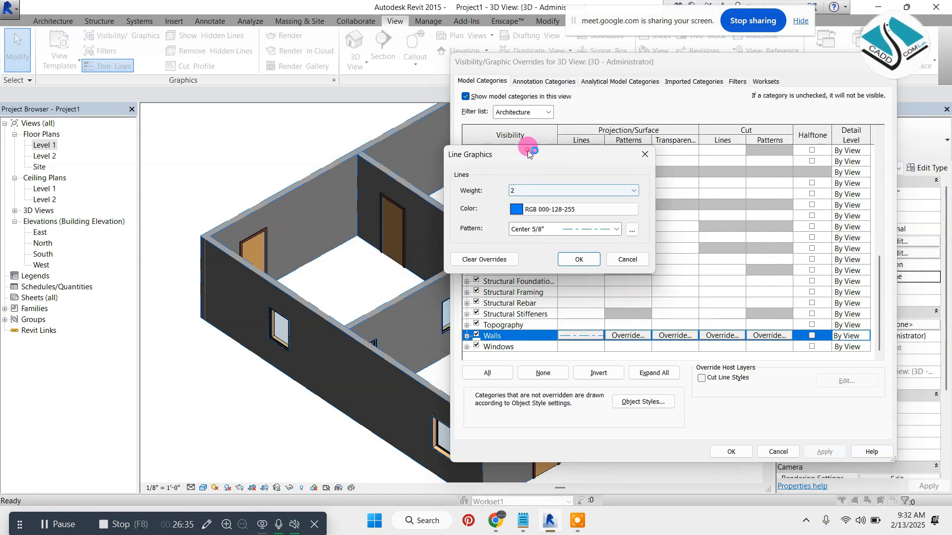
left_click_drag(527, 150, 549, 145)
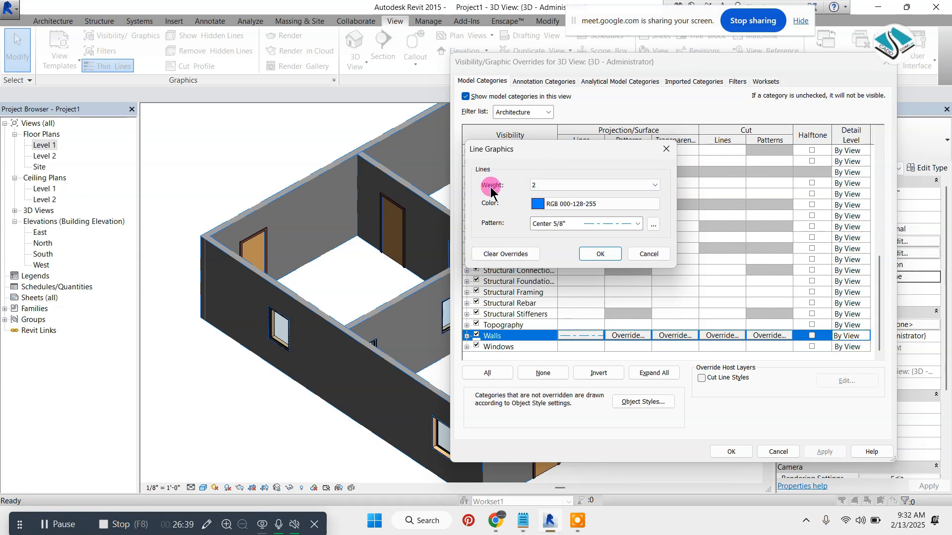
left_click(566, 185)
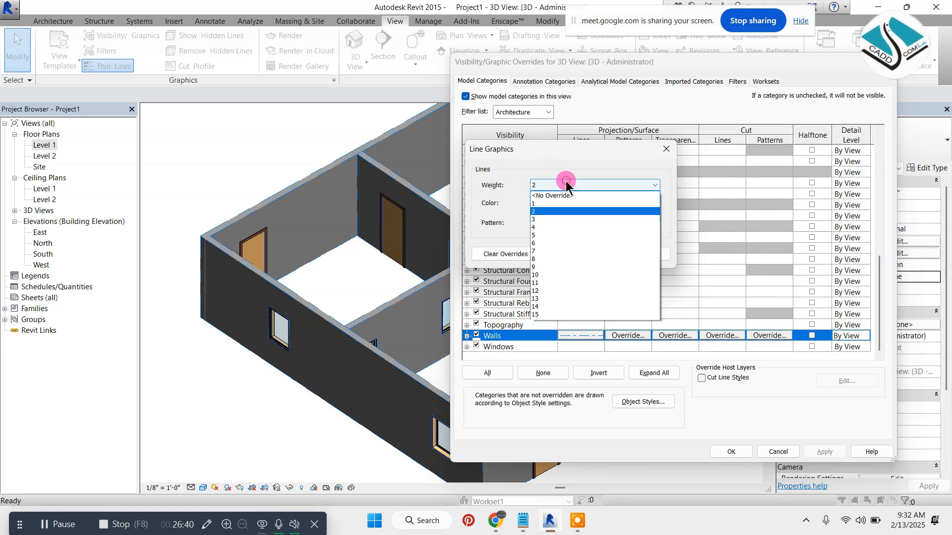
left_click(568, 222)
Set the Walls projection line color to Red and apply the overrides to the 3D view.
left_click(579, 205)
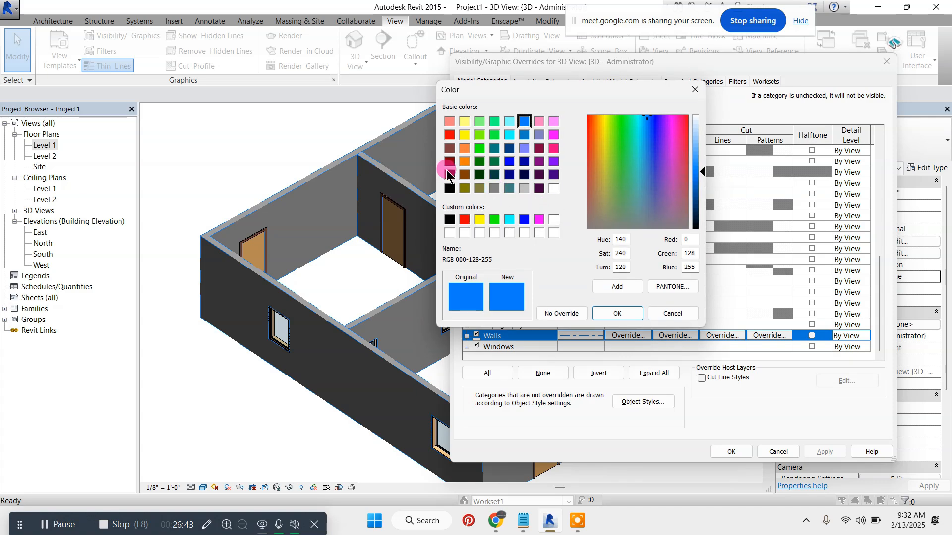
left_click(449, 134)
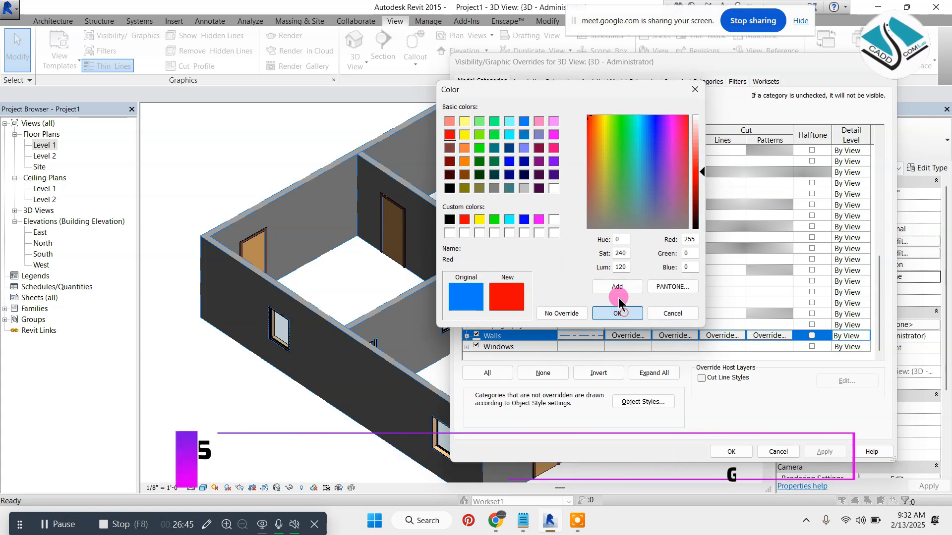
left_click(618, 313)
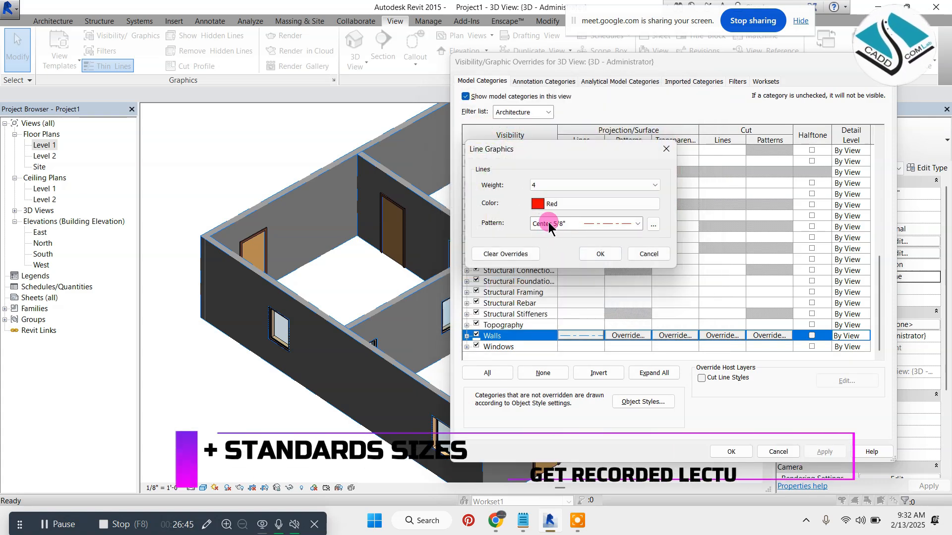
left_click(601, 254)
left_click(733, 451)
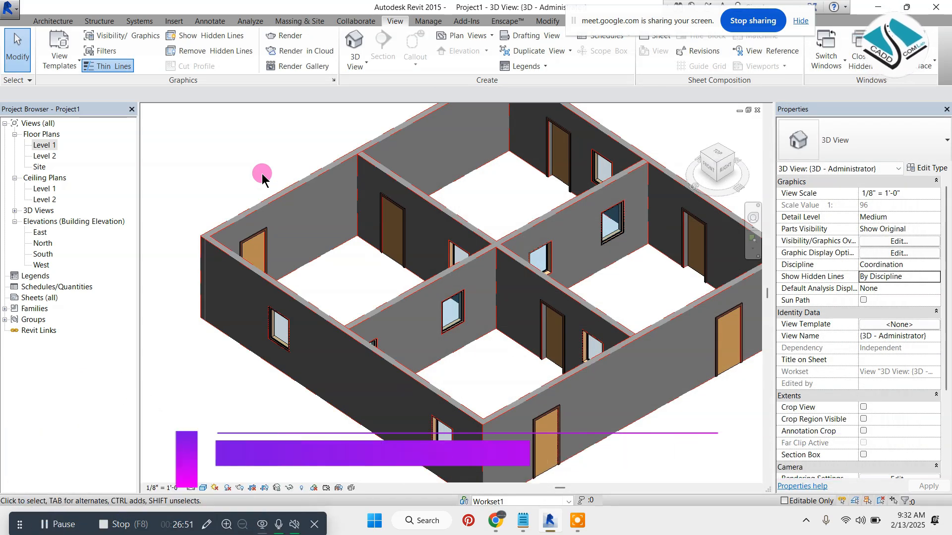
Turn off Thin Lines so the 3D view displays the walls' true line weights.
key("t")
key("l")
scroll(261, 173, "up", 3)
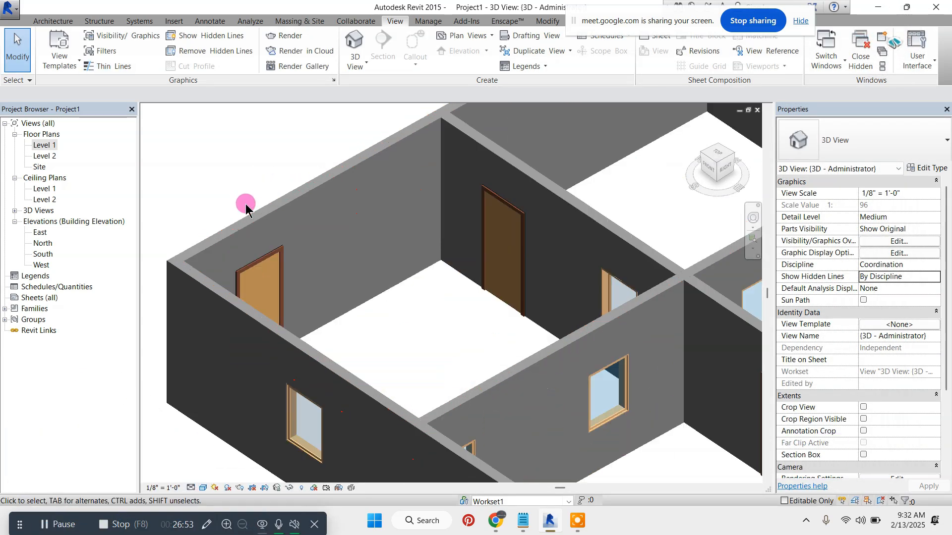
scroll(262, 139, "down", 3)
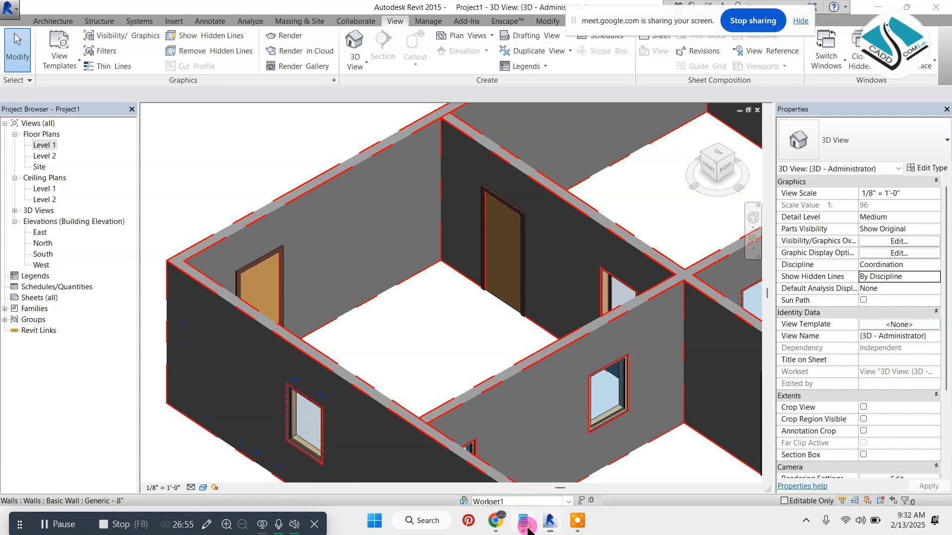
Switch to Notepad, add the line "9-lineweight- tl" to the command list, and return to Revit.
left_click(523, 520)
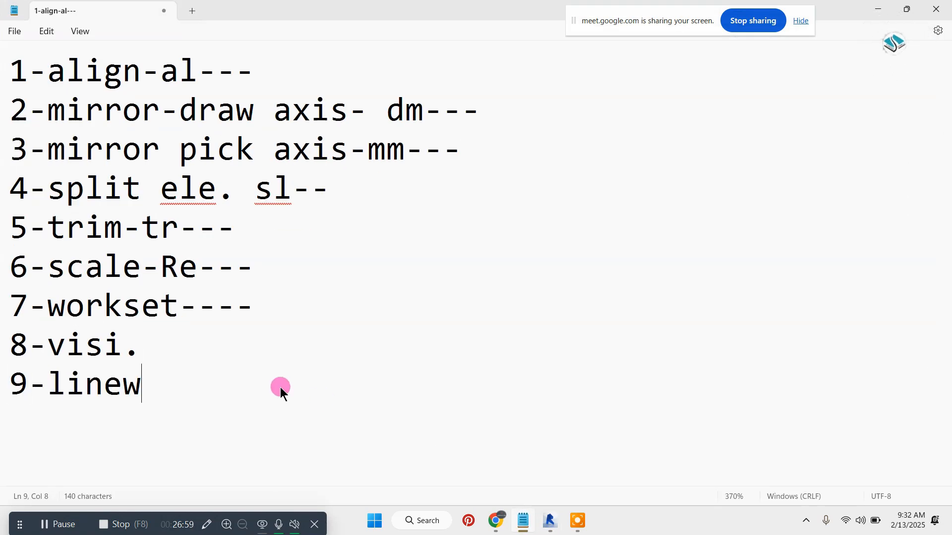
type("eight- tl")
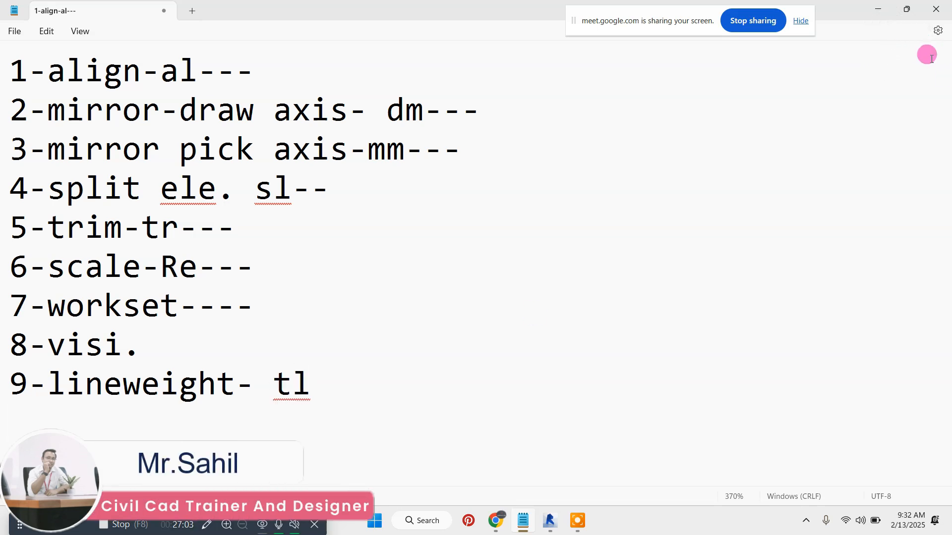
left_click(882, 9)
Examine the red wall edge lines up close and across the whole building with Thin Lines off.
scroll(227, 212, "up", 2)
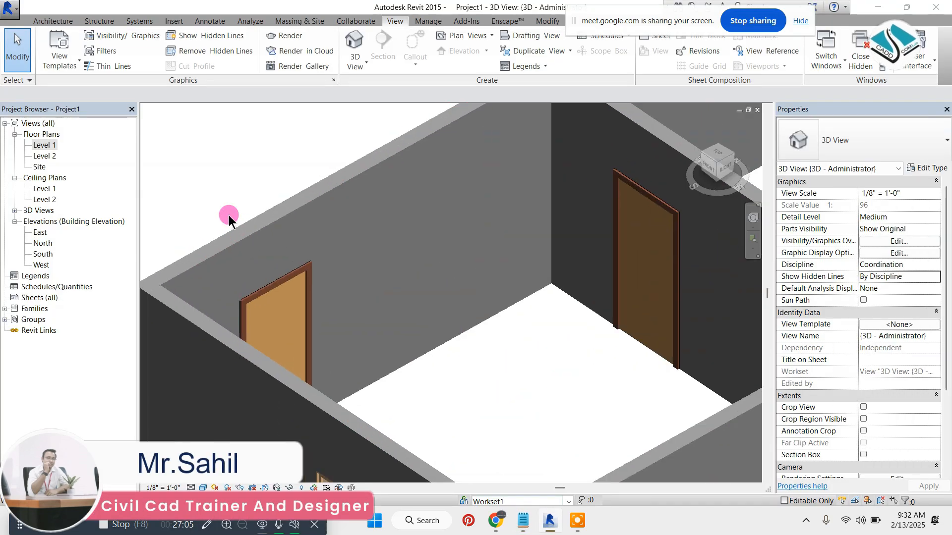
scroll(307, 206, "down", 3)
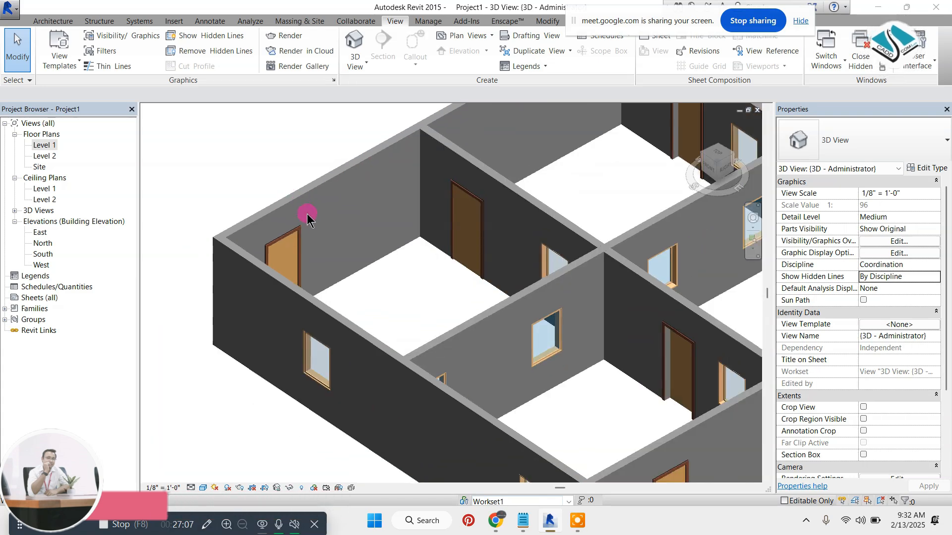
scroll(466, 163, "up", 2)
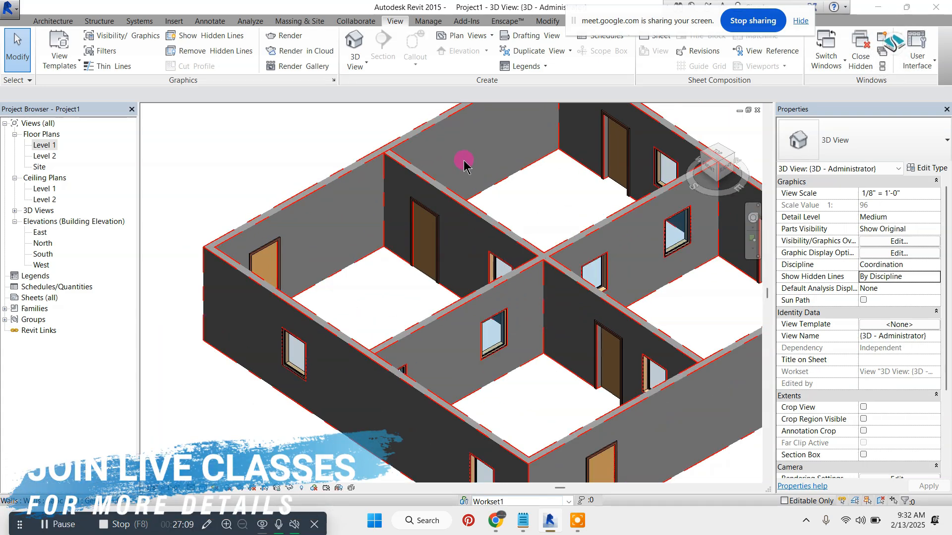
scroll(386, 163, "up", 2)
scroll(309, 175, "down", 2)
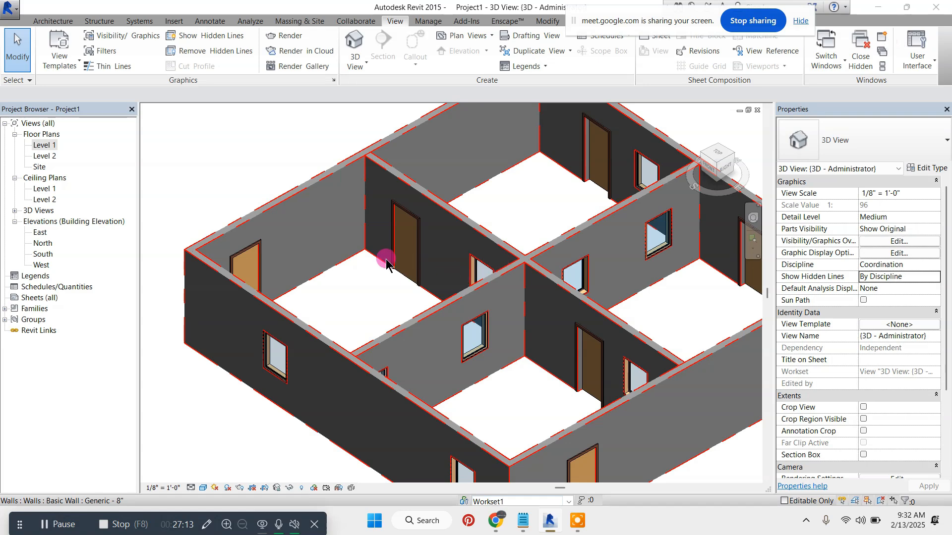
scroll(593, 263, "down", 3)
scroll(497, 260, "up", 4)
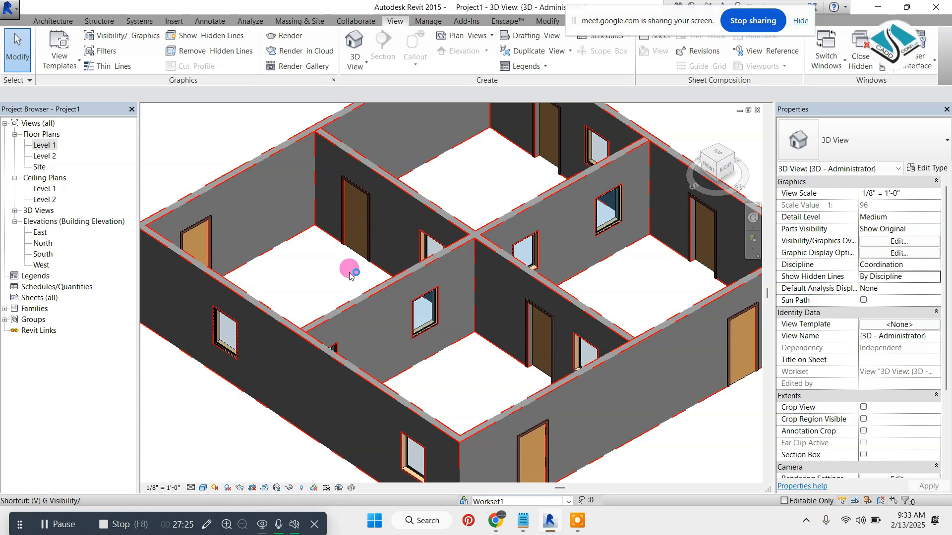
Clear the Walls category's projection line overrides in the 3D view's Visibility/Graphic Overrides.
key("v")
key("v")
scroll(560, 323, "down", 7)
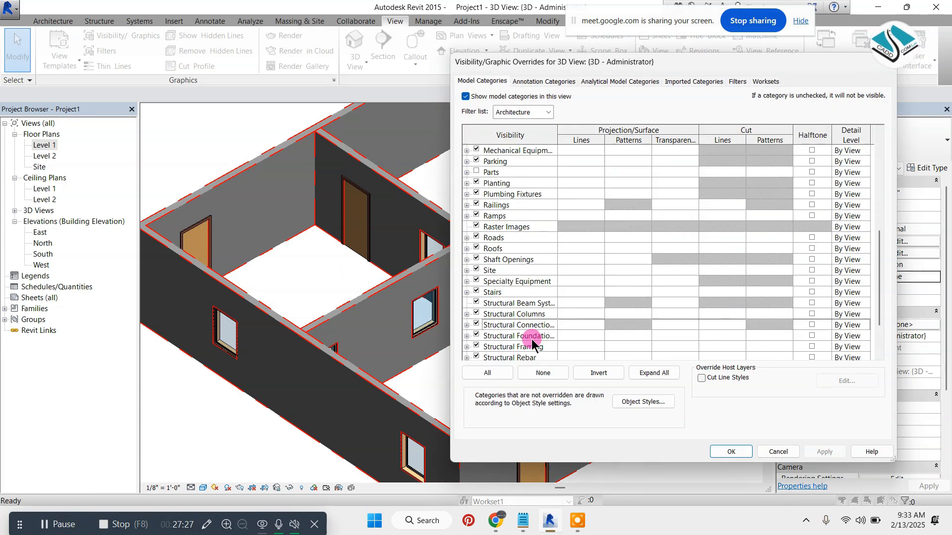
left_click(520, 333)
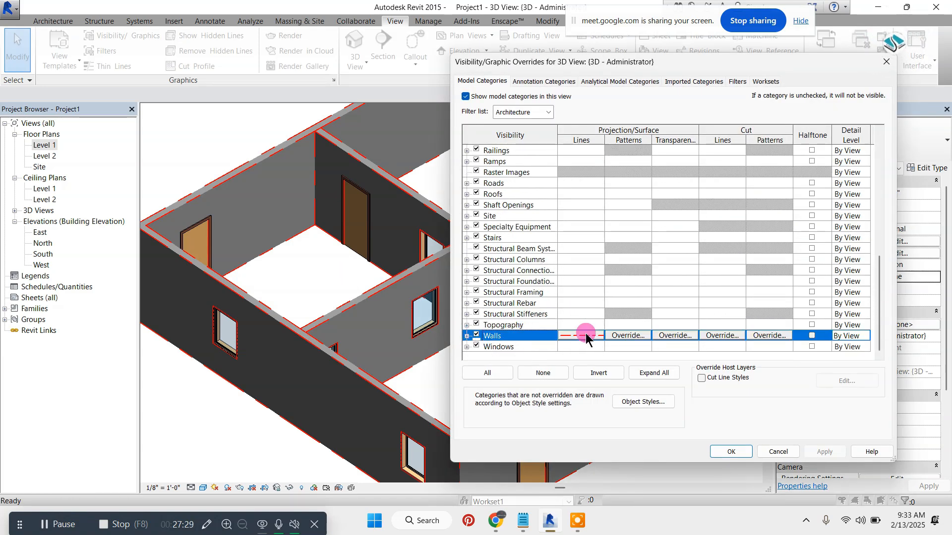
left_click(582, 335)
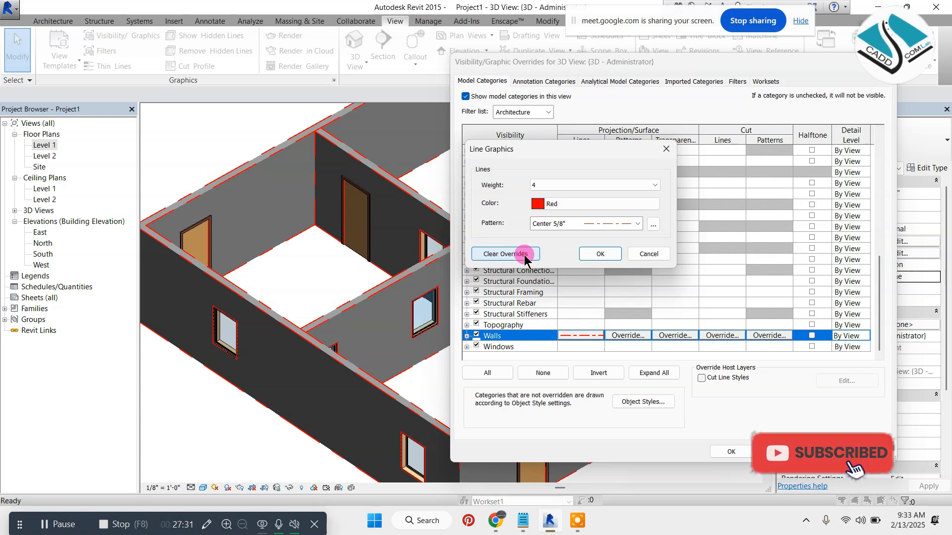
left_click(505, 253)
left_click(600, 253)
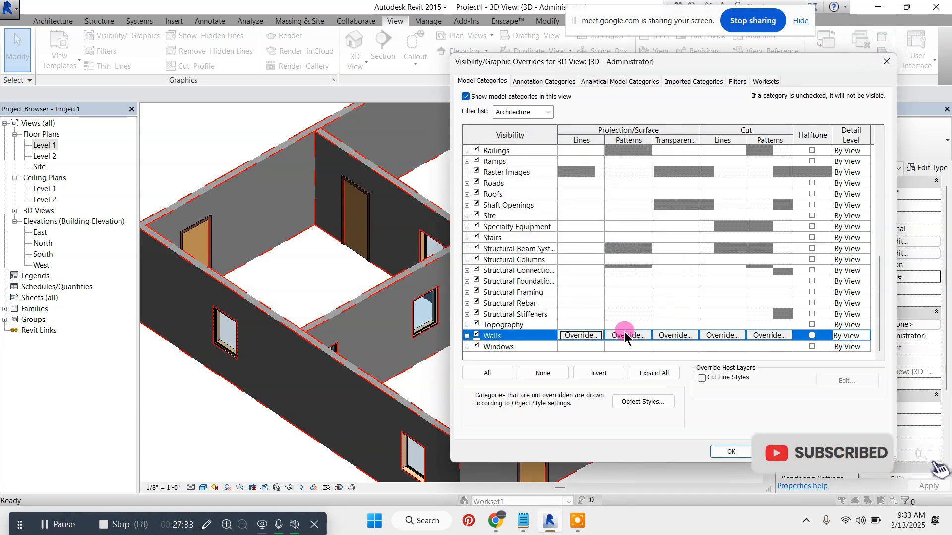
Override the Walls surface pattern with Crosshatch-small in orange RGB 255-128-064 and apply it to the 3D view.
left_click(626, 336)
left_click(641, 258)
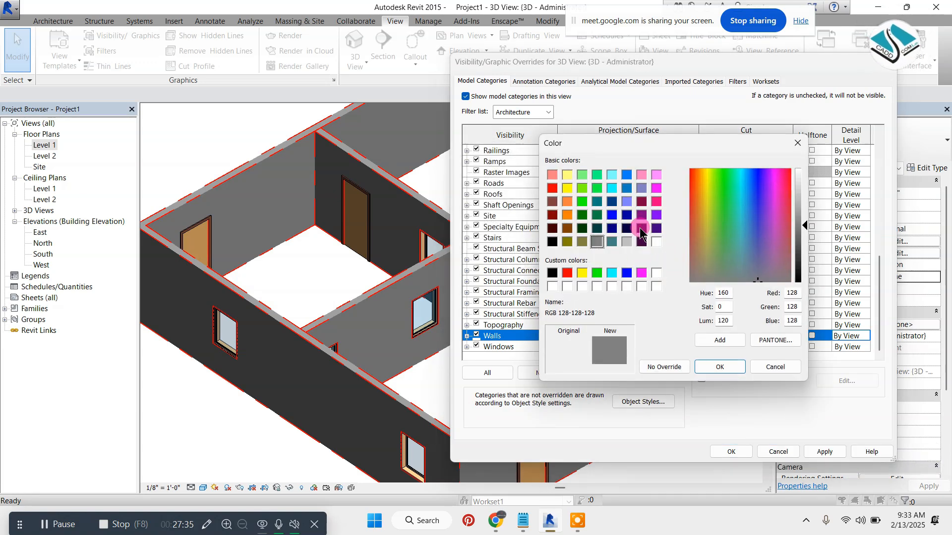
left_click(567, 202)
left_click(719, 366)
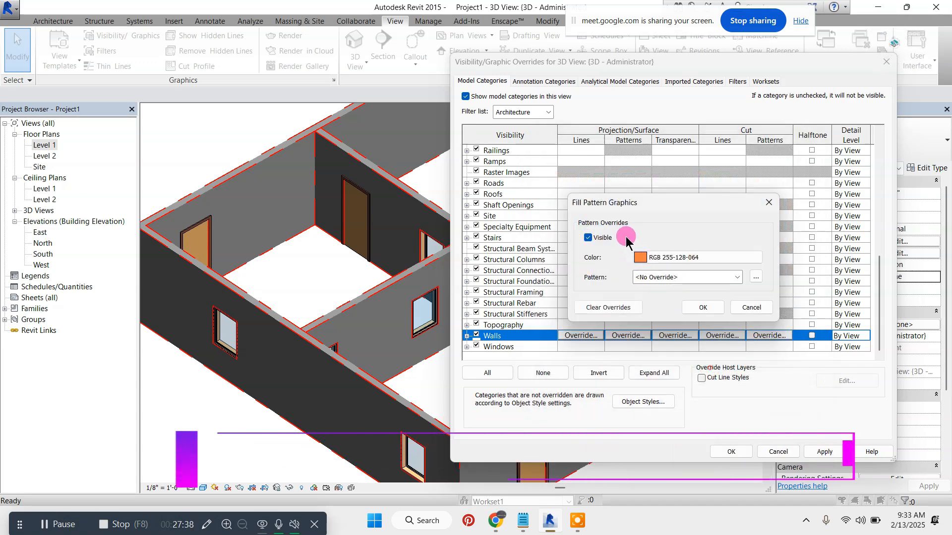
left_click(677, 280)
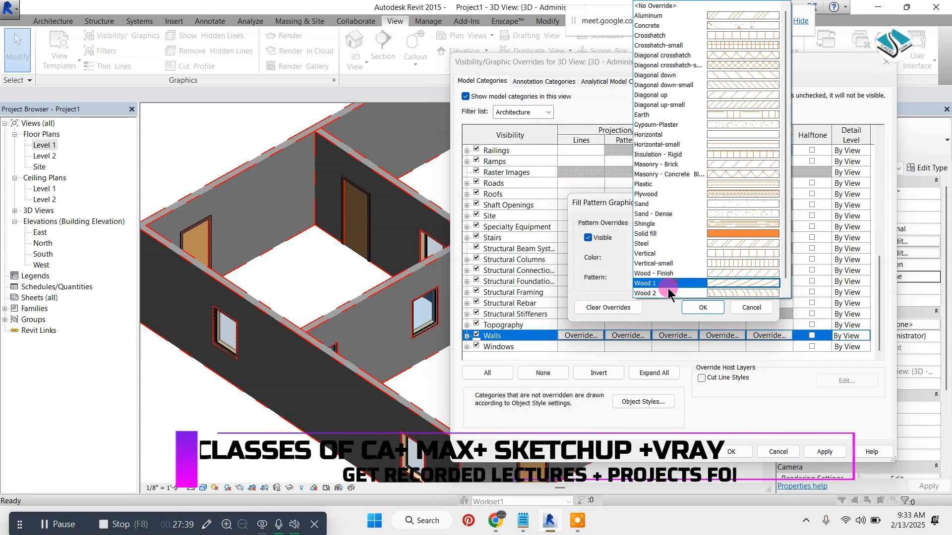
left_click(743, 46)
left_click(701, 307)
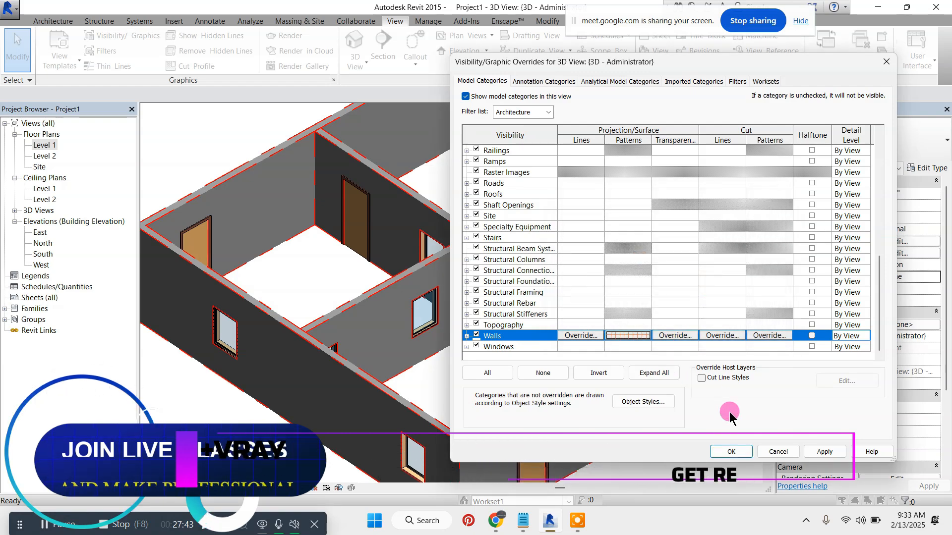
left_click(824, 451)
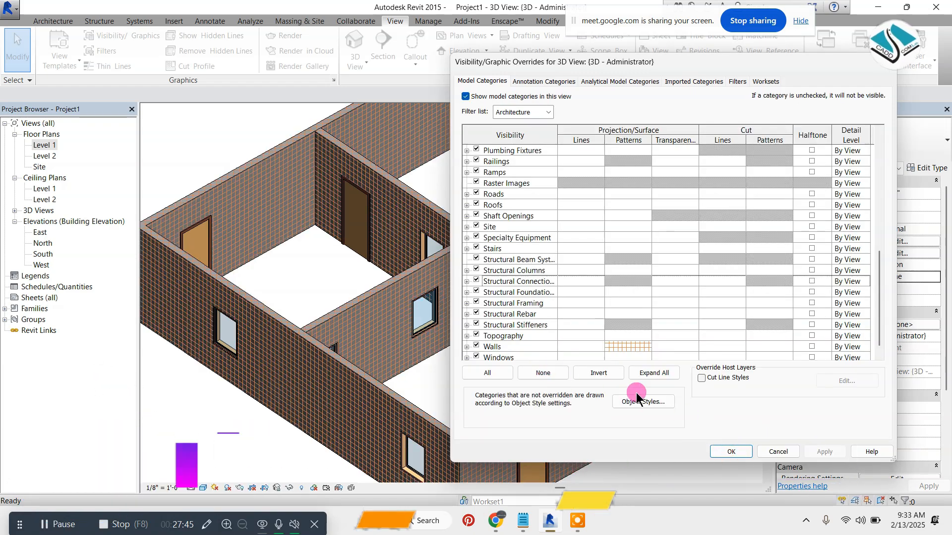
left_click(732, 451)
Examine the orange crosshatch pattern on the wall surfaces around the building corner, door and window.
scroll(493, 302, "down", 2)
scroll(560, 425, "up", 3)
scroll(471, 332, "down", 1)
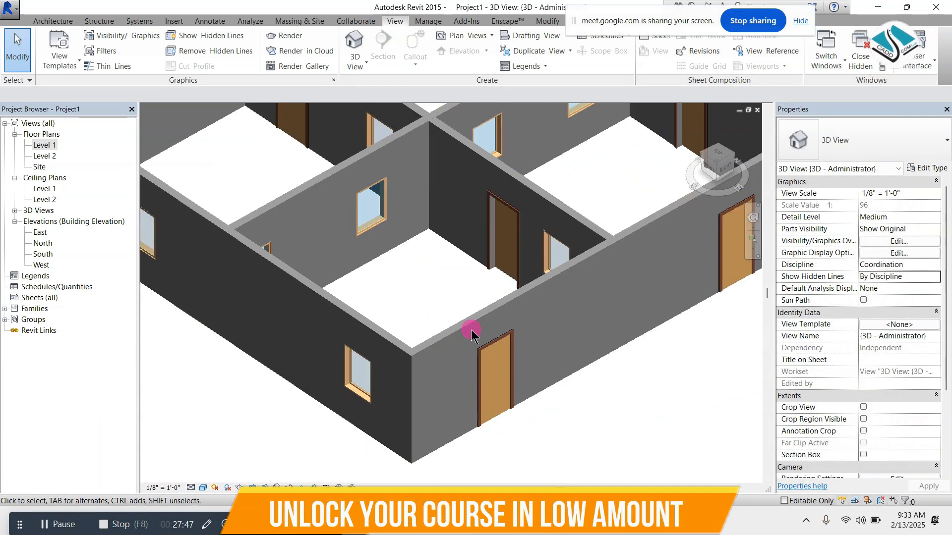
scroll(468, 414, "up", 5)
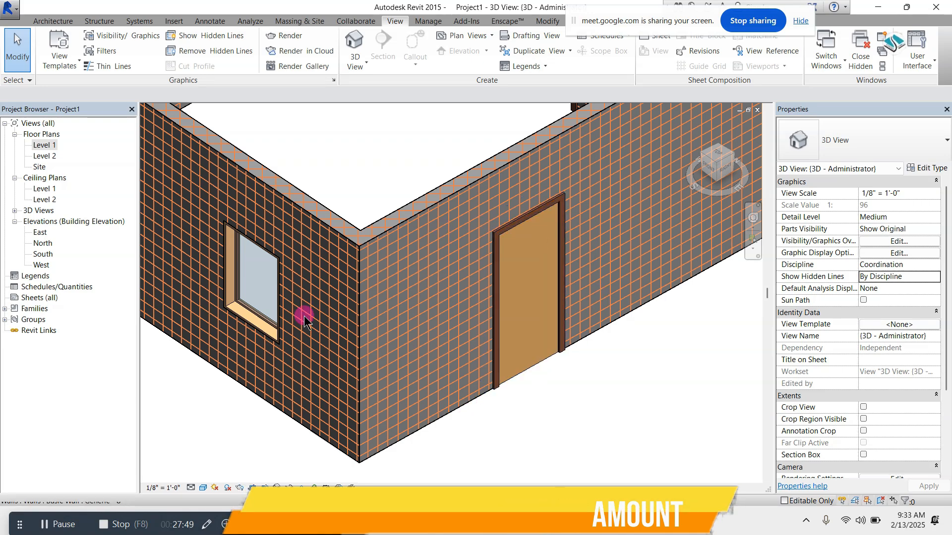
scroll(496, 239, "up", 1)
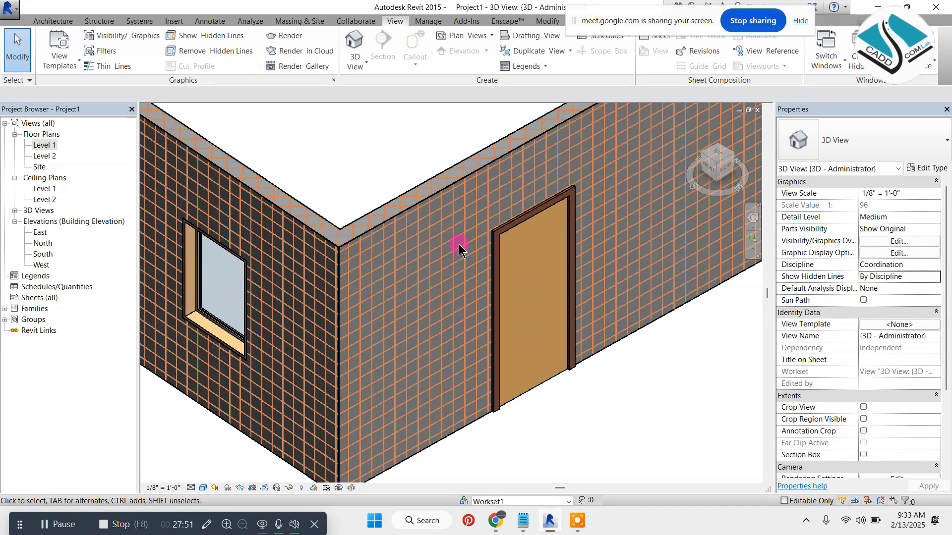
scroll(477, 394, "down", 3)
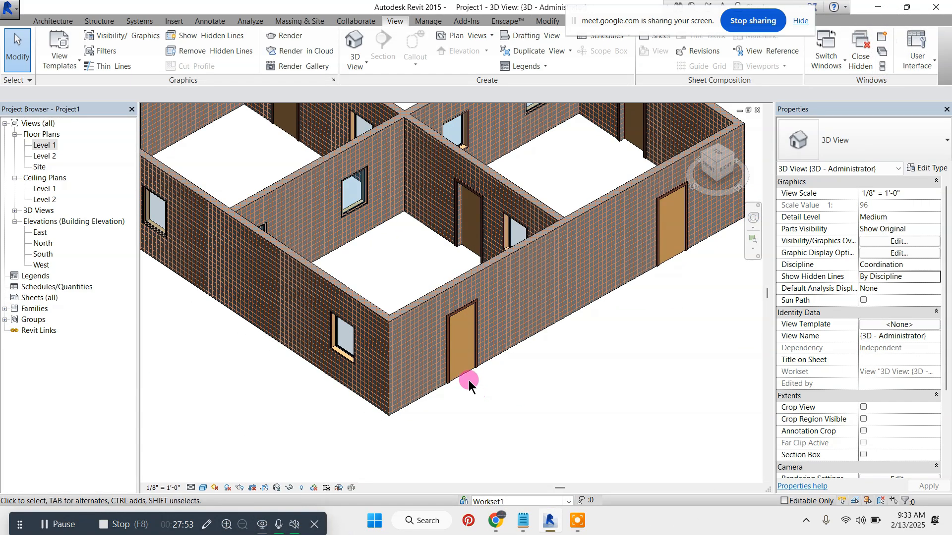
scroll(466, 377, "down", 1)
scroll(468, 375, "up", 3)
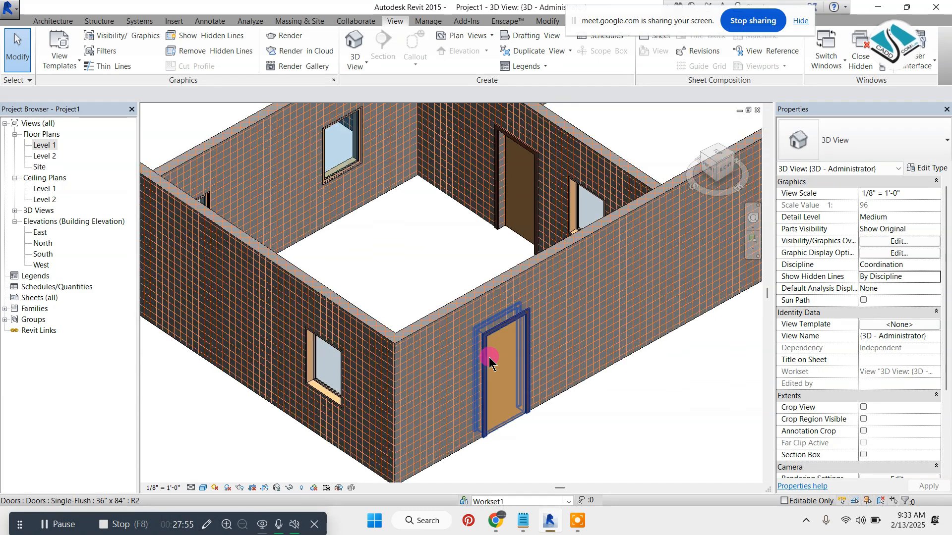
Clear the Walls category's surface pattern overrides in the 3D view's Visibility/Graphic Overrides.
key("v")
key("v")
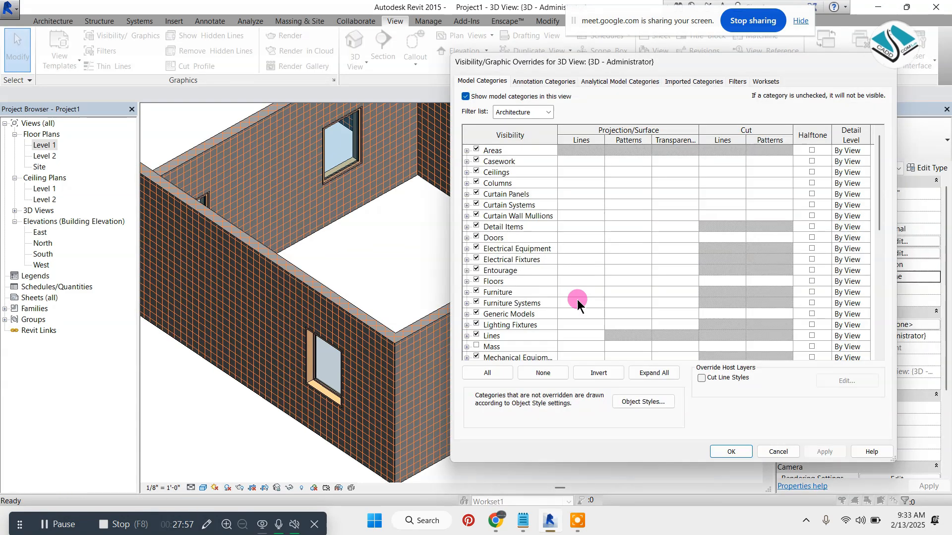
scroll(507, 349, "down", 5)
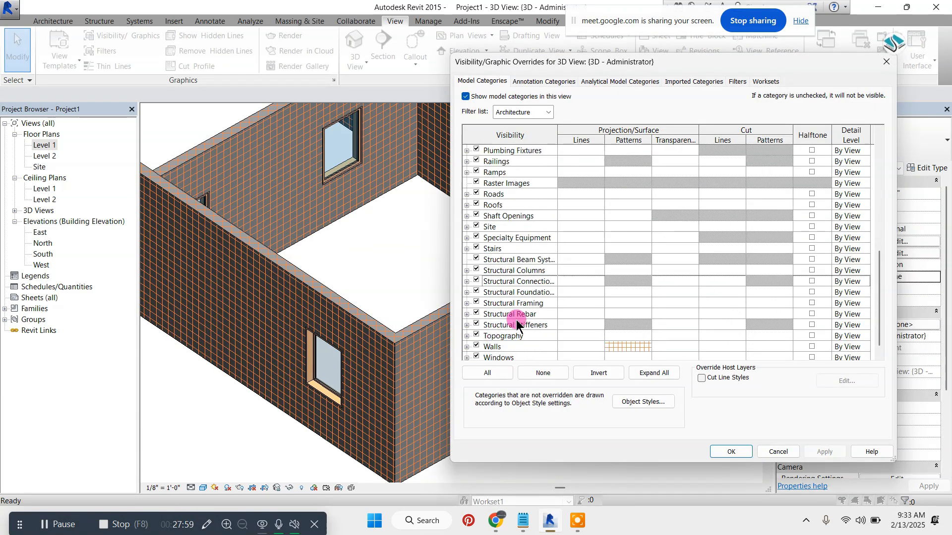
left_click(524, 346)
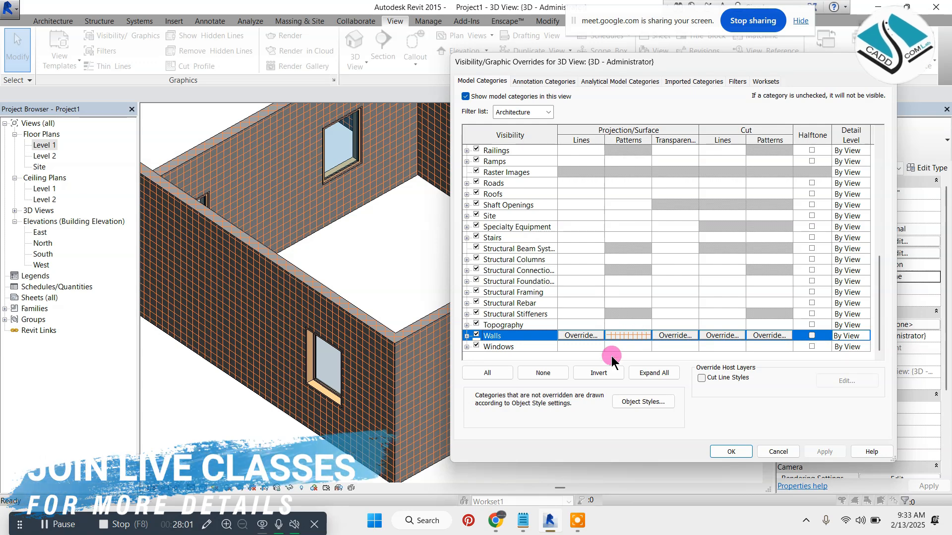
left_click(625, 335)
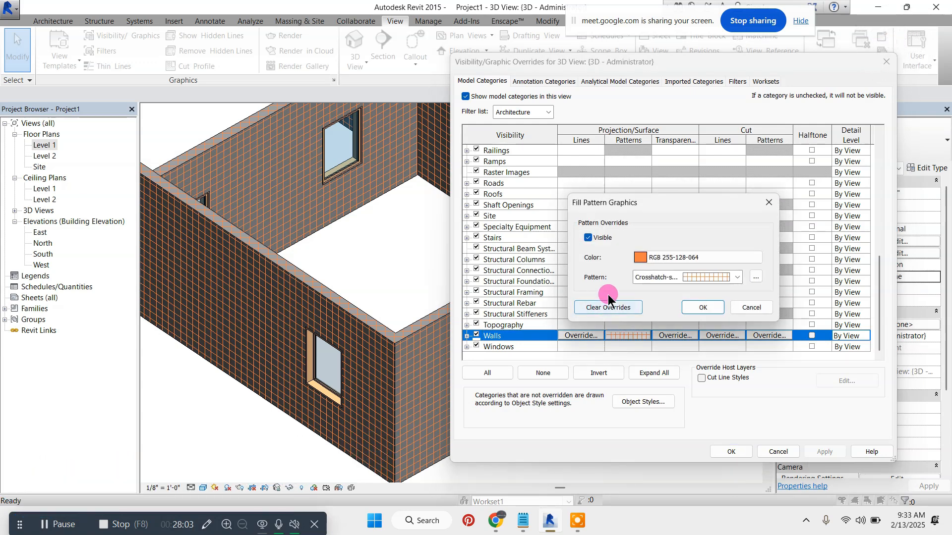
left_click(619, 307)
left_click(706, 307)
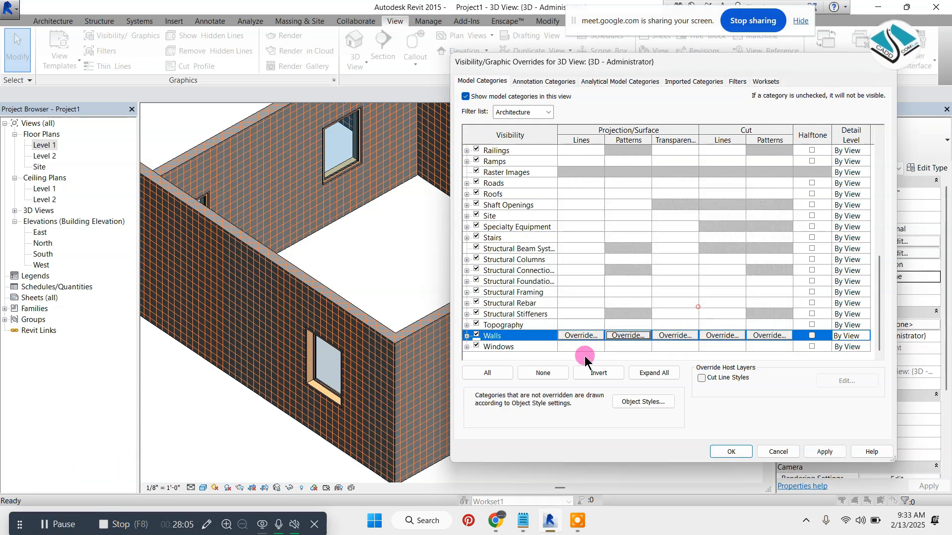
Override the Walls surface transparency to 60 and apply it to the 3D view.
left_click(680, 339)
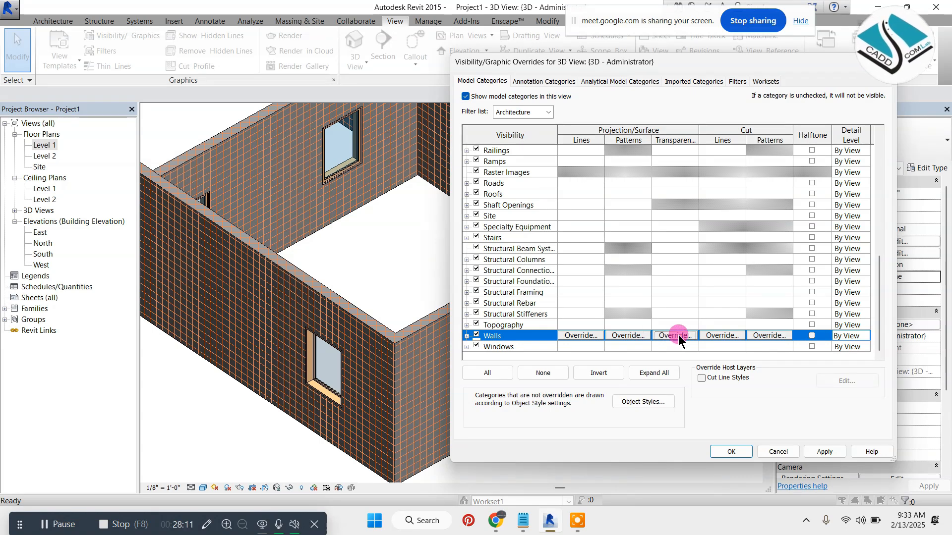
left_click(678, 335)
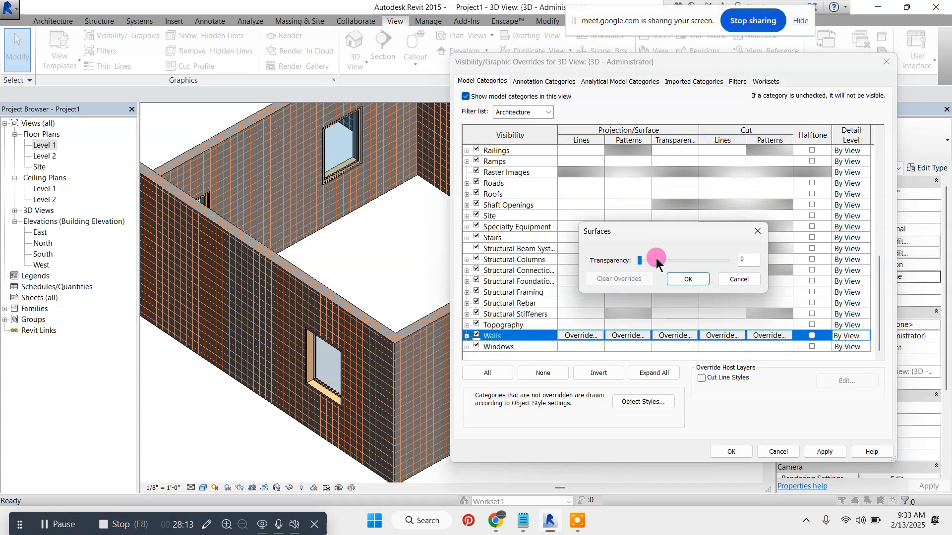
left_click_drag(644, 263, 682, 260)
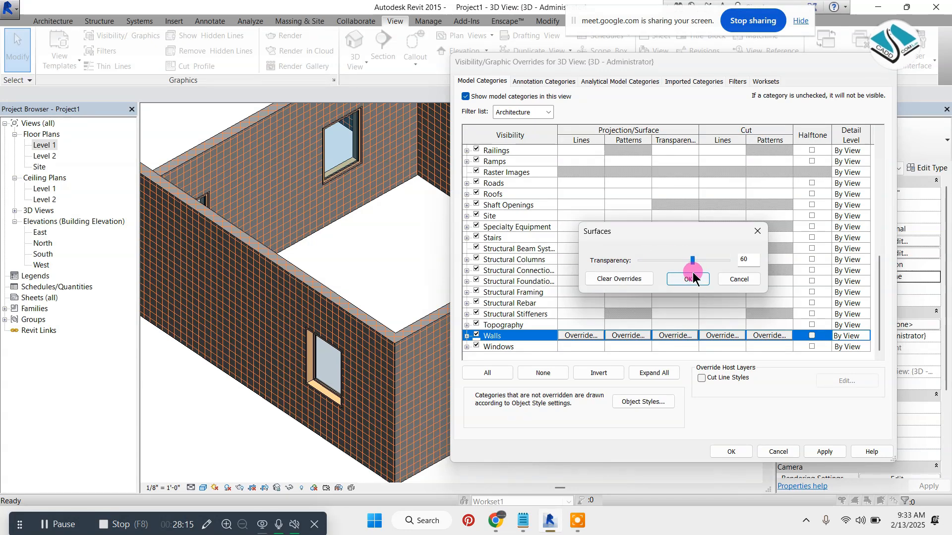
left_click(691, 275)
left_click(824, 451)
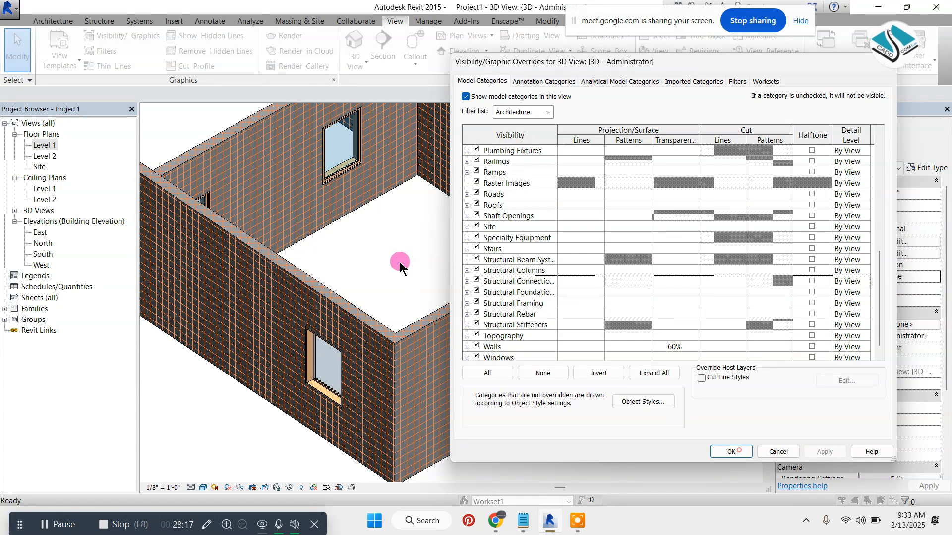
Examine the transparent walls with their doors and windows up close and across the whole building.
scroll(440, 348, "down", 3)
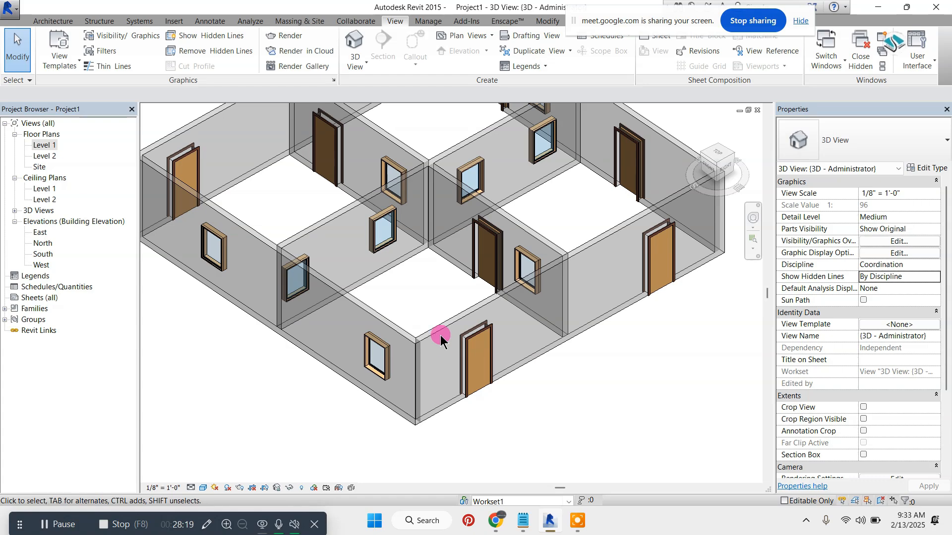
scroll(217, 270, "up", 3)
scroll(457, 312, "down", 5)
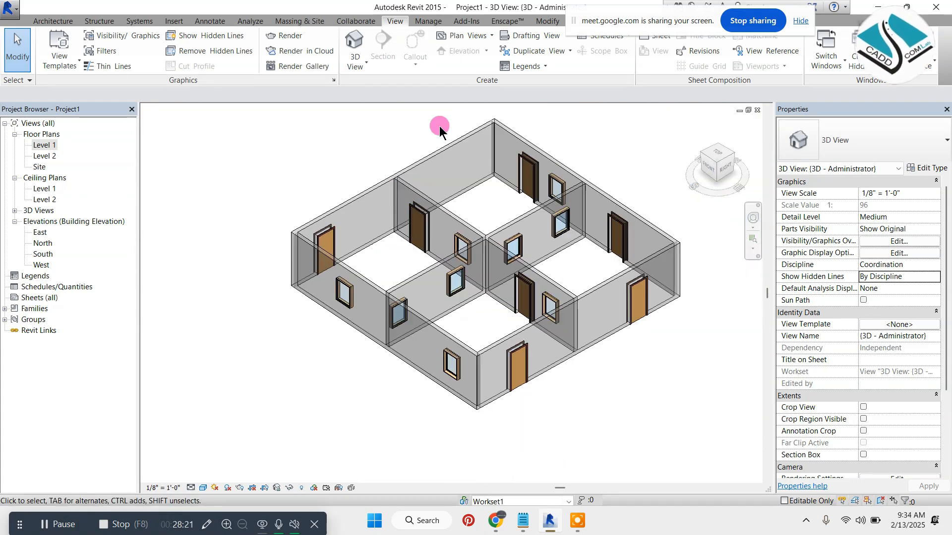
scroll(548, 249, "up", 5)
scroll(520, 231, "down", 4)
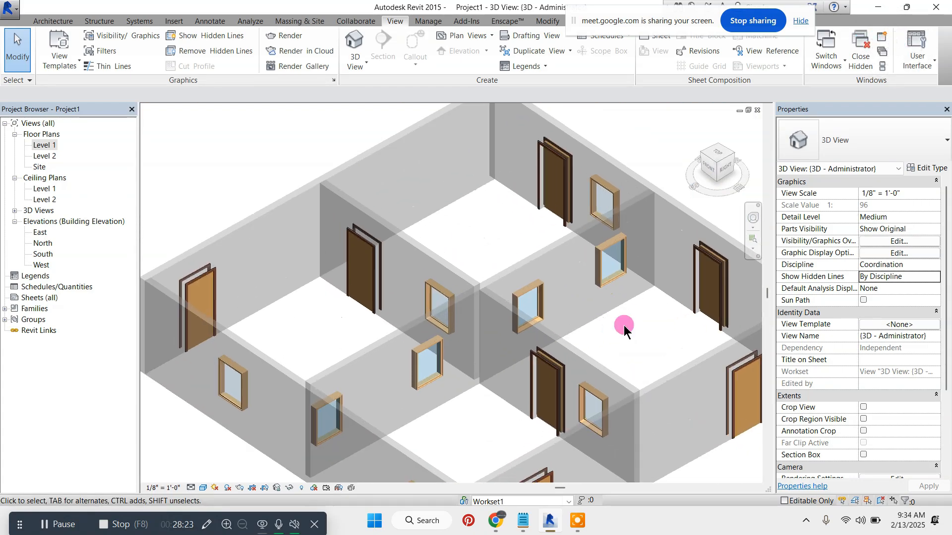
scroll(624, 326, "up", 4)
scroll(471, 232, "down", 4)
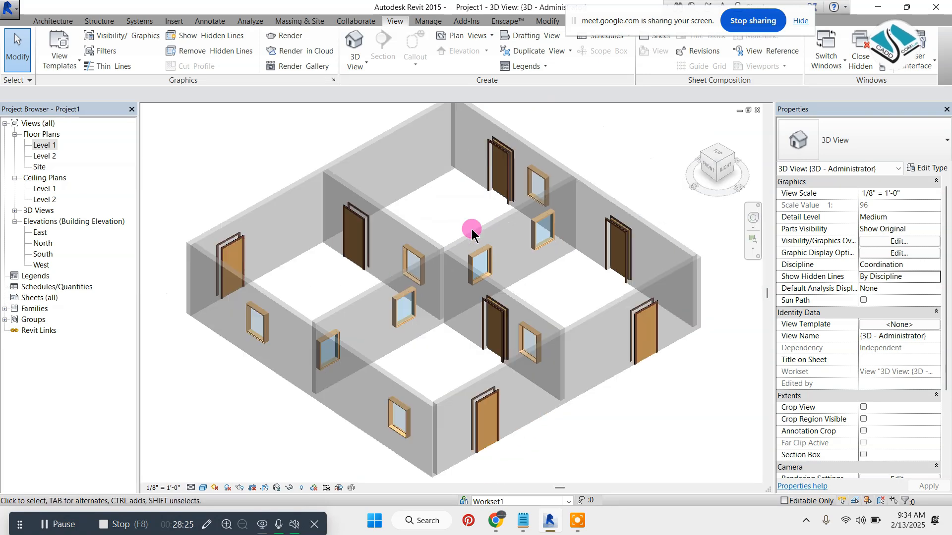
scroll(481, 274, "up", 3)
scroll(455, 305, "down", 3)
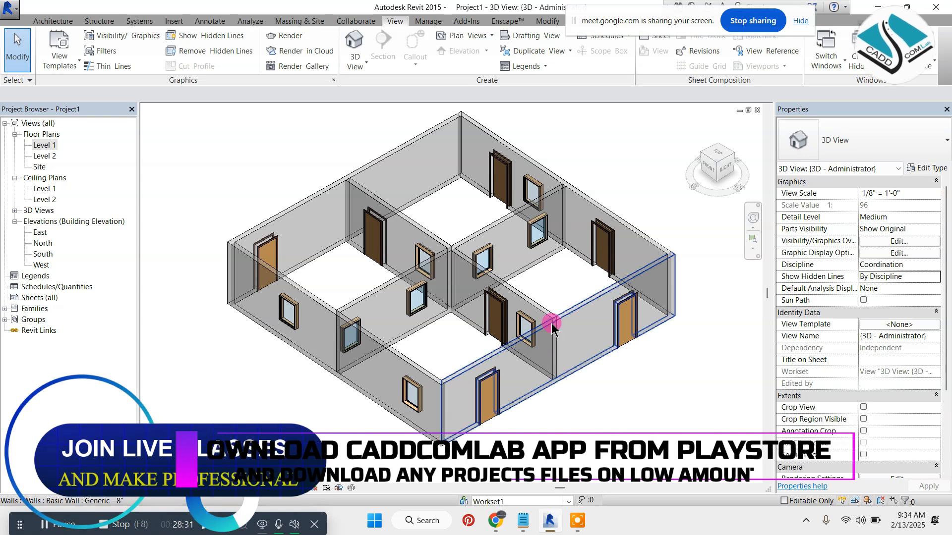
scroll(550, 325, "down", 1)
scroll(608, 323, "up", 1)
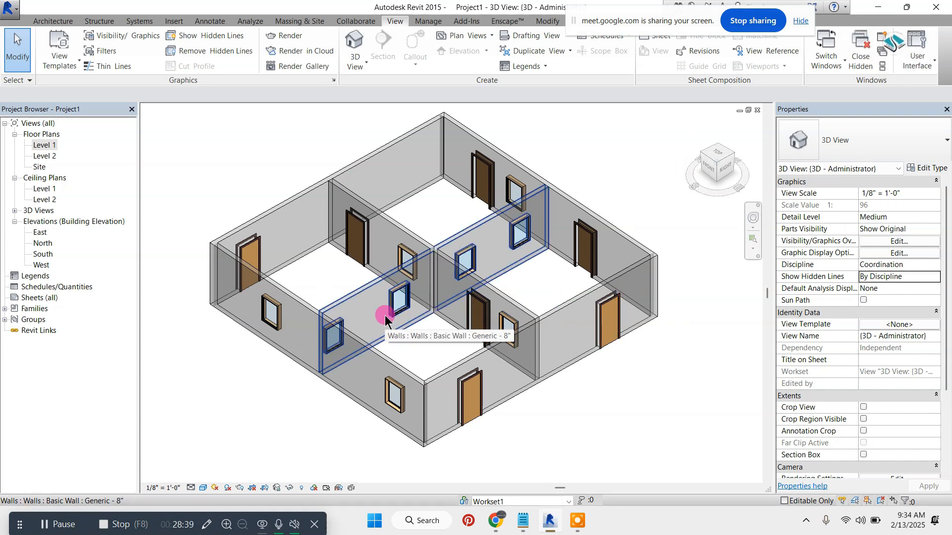
Clear the Walls category's surface transparency override in the 3D view.
key("v")
key("g")
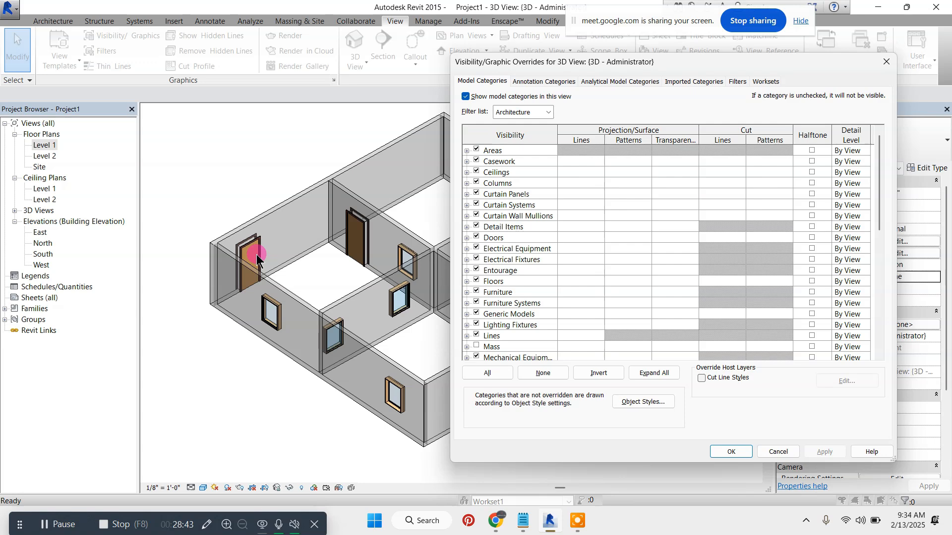
scroll(516, 353, "down", 4)
scroll(516, 353, "down", 4)
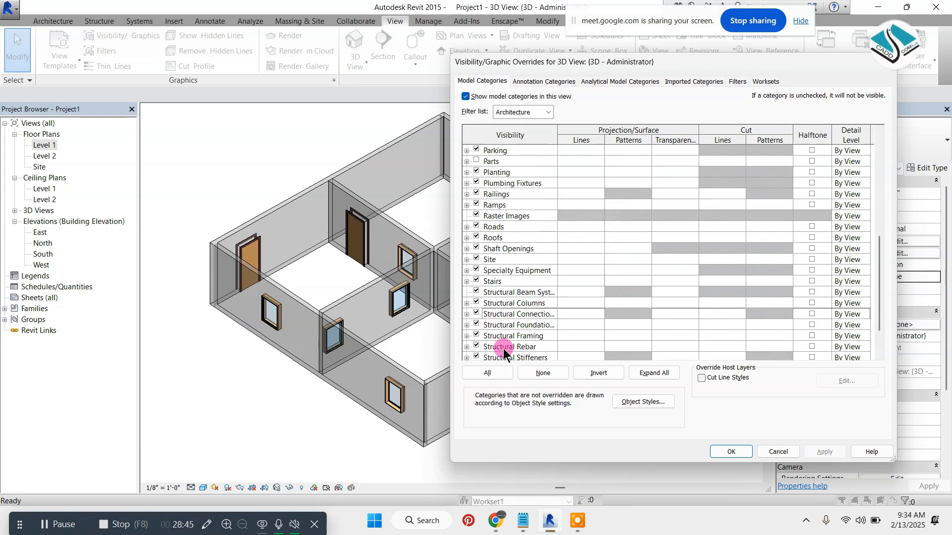
left_click(501, 337)
left_click(689, 336)
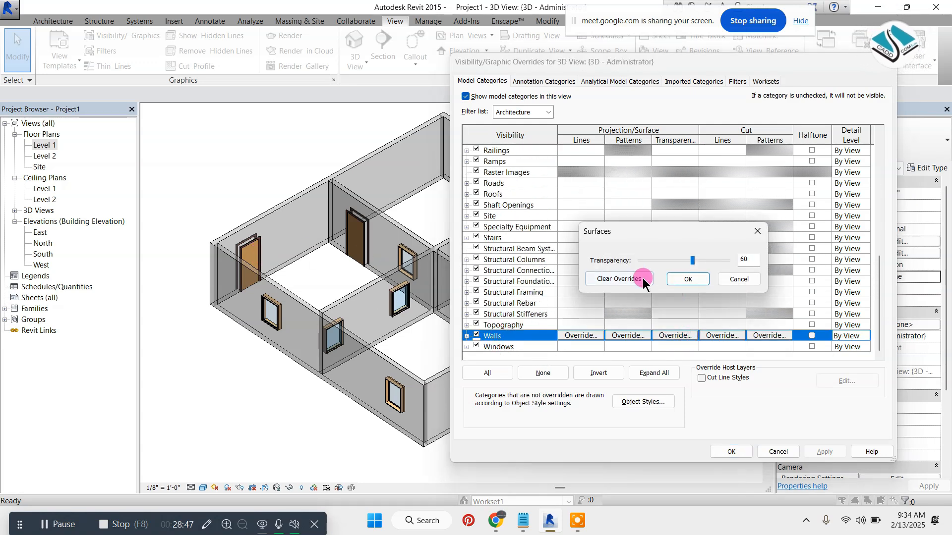
left_click(688, 282)
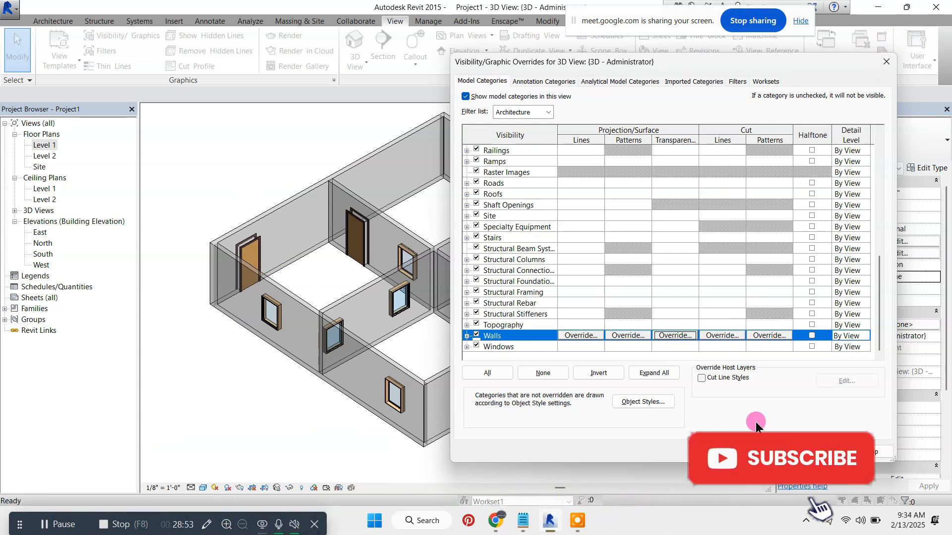
left_click(732, 451)
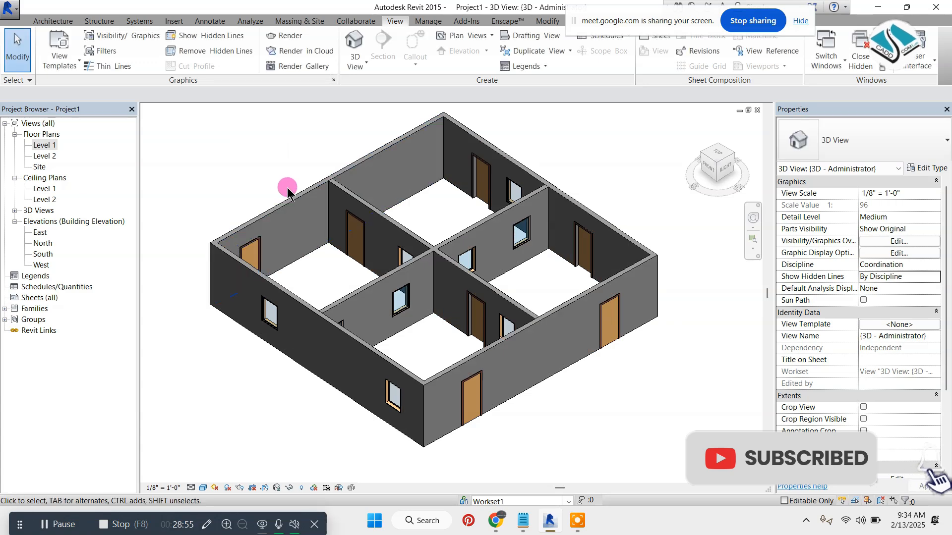
Hide the Walls category in the 3D view and check the walls in the Level 1 floor plan.
key("v")
key("g")
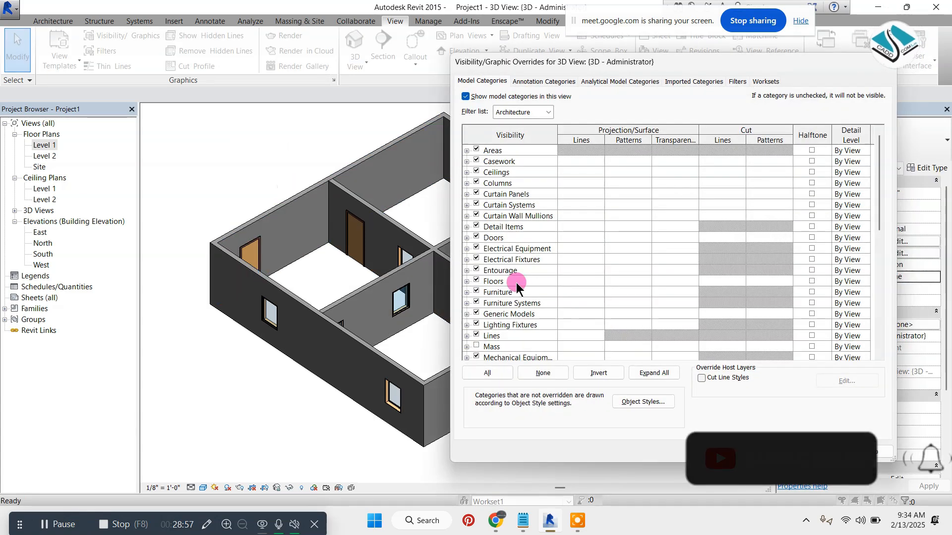
scroll(516, 283, "down", 8)
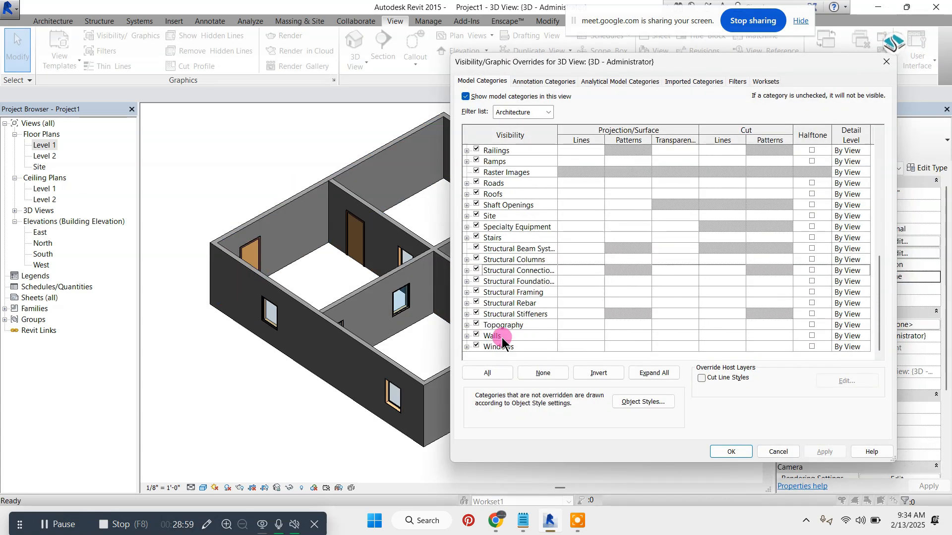
left_click(503, 337)
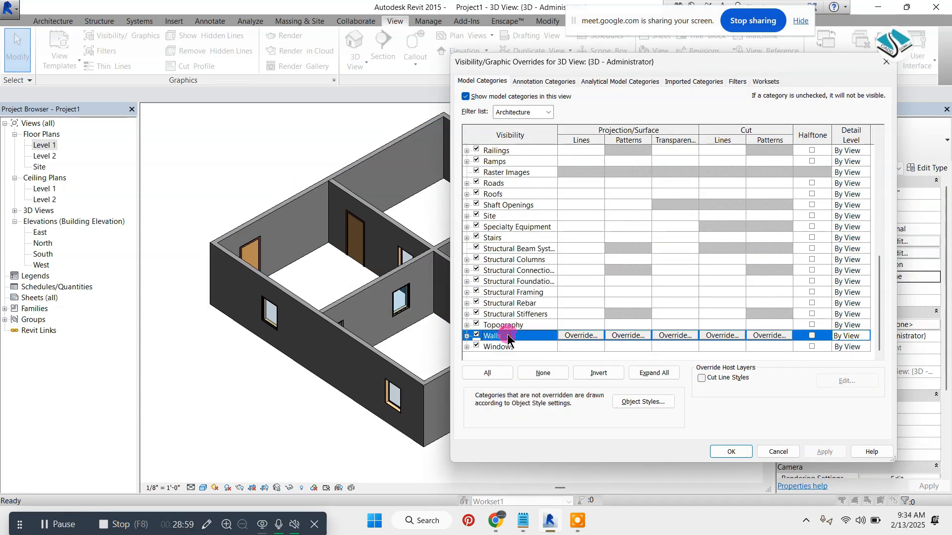
left_click(476, 335)
left_click(732, 451)
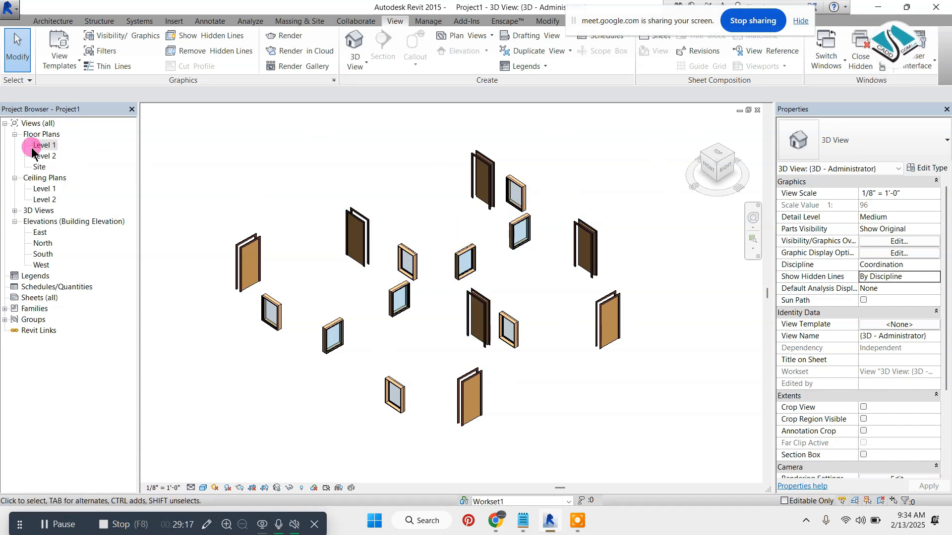
double_click(47, 147)
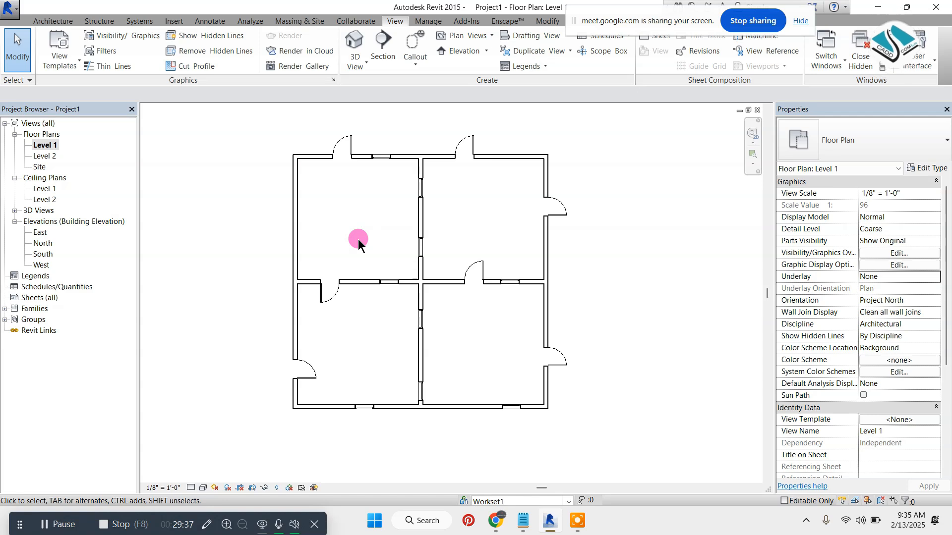
Return to the 3D view and make the Walls category visible again.
left_click(354, 41)
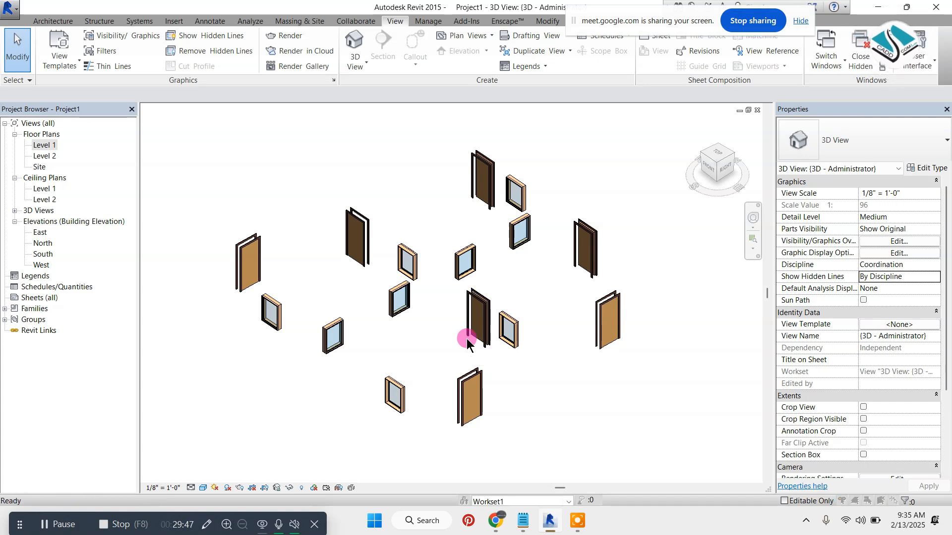
key("v")
key("g")
scroll(515, 341, "down", 2)
scroll(514, 341, "down", 6)
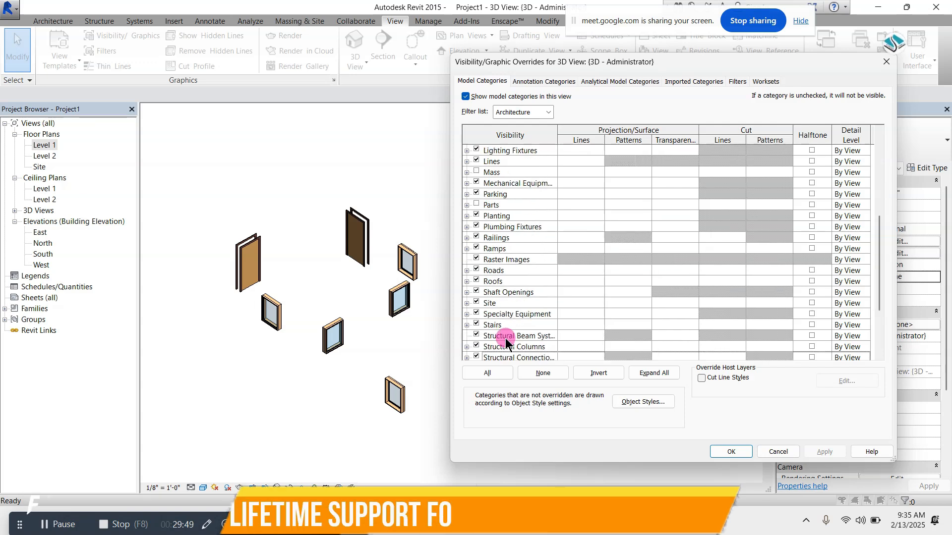
left_click(477, 335)
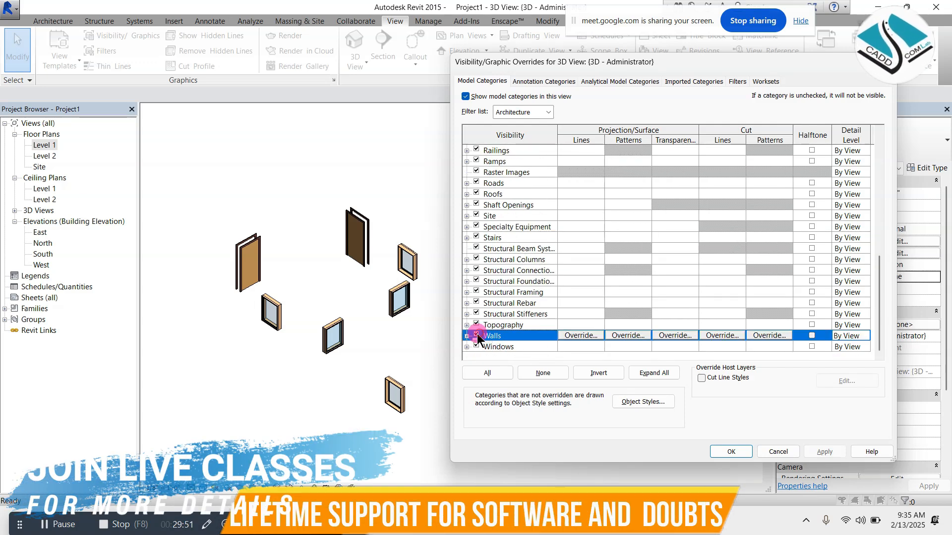
left_click(827, 451)
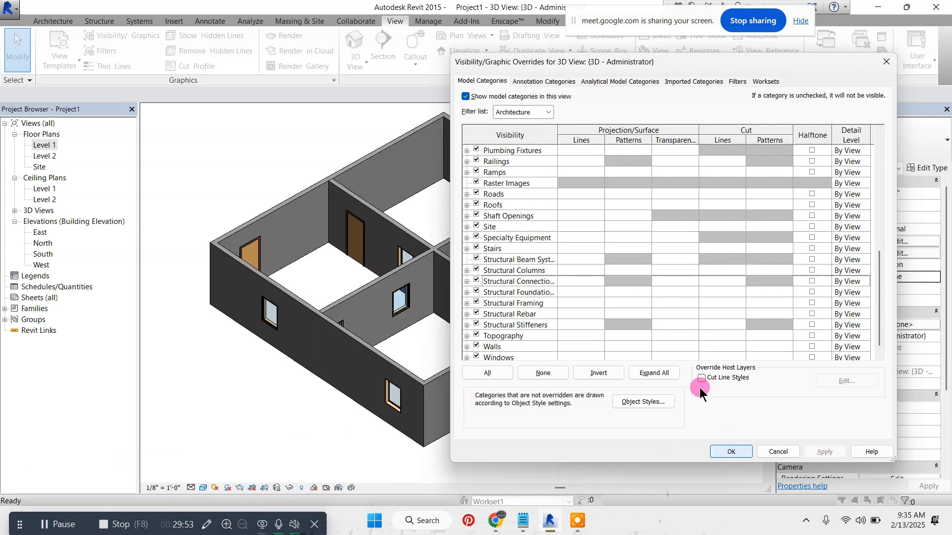
Hide the Windows and Doors categories in the 3D view, comparing it with the Level 1 floor plan.
left_click(478, 355)
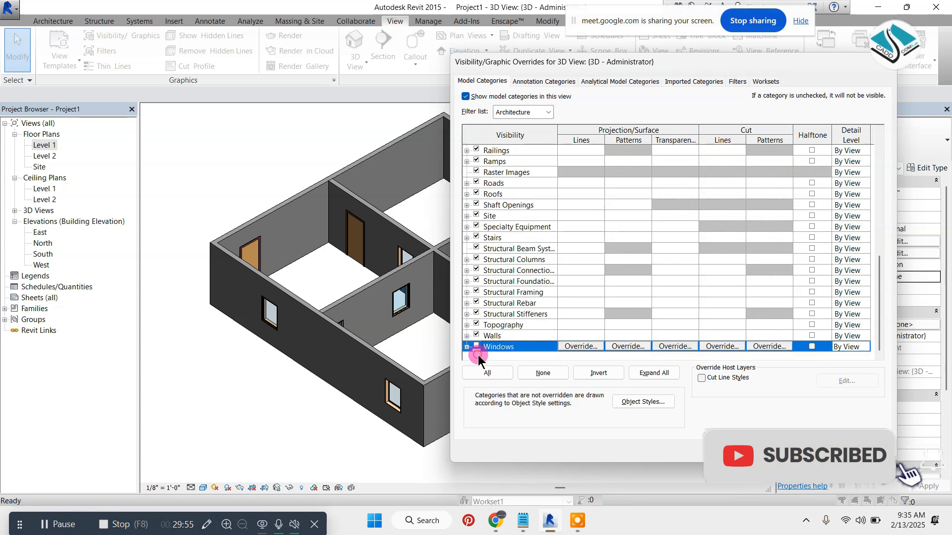
scroll(490, 313, "up", 3)
scroll(502, 272, "up", 5)
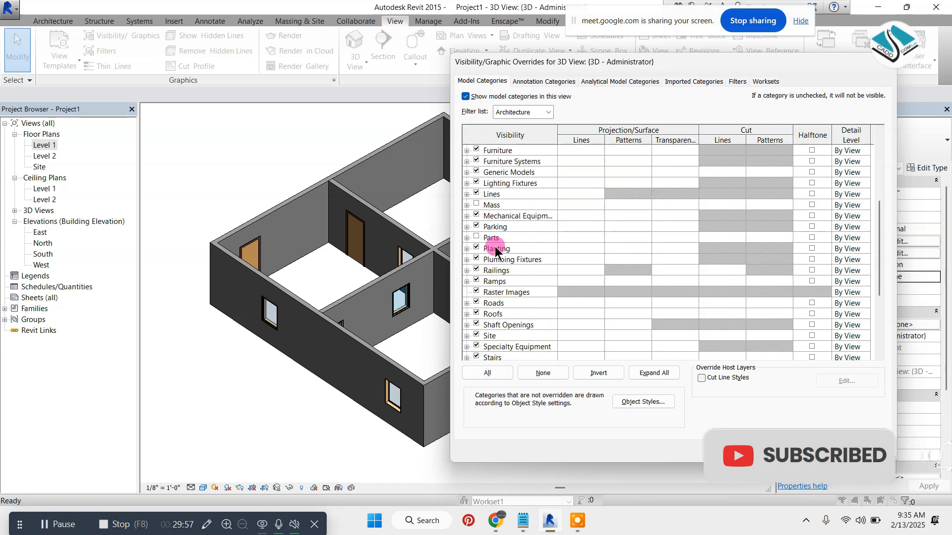
left_click(474, 214)
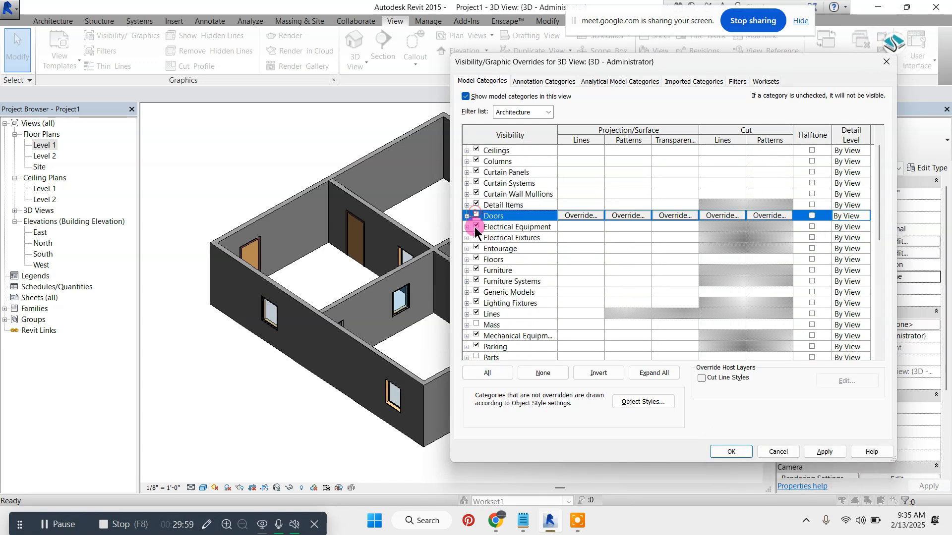
left_click(730, 450)
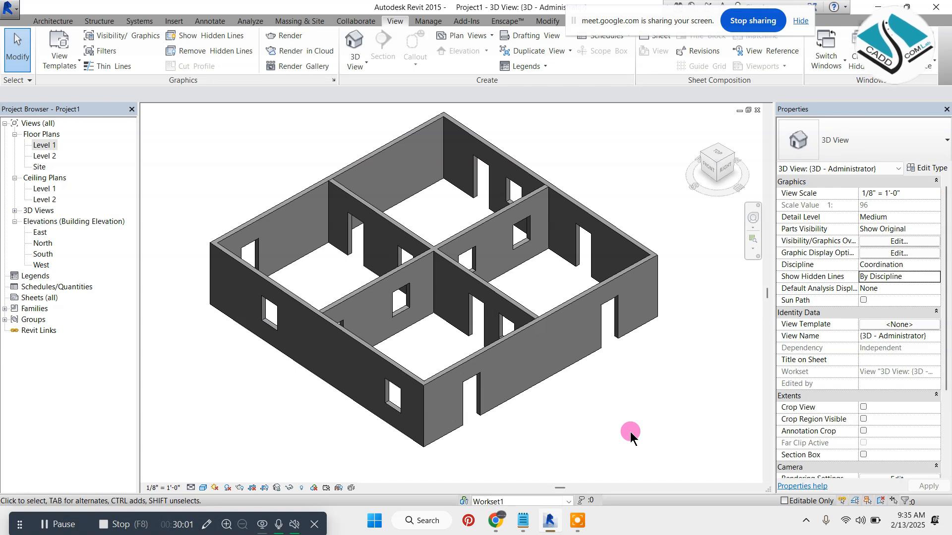
double_click(51, 146)
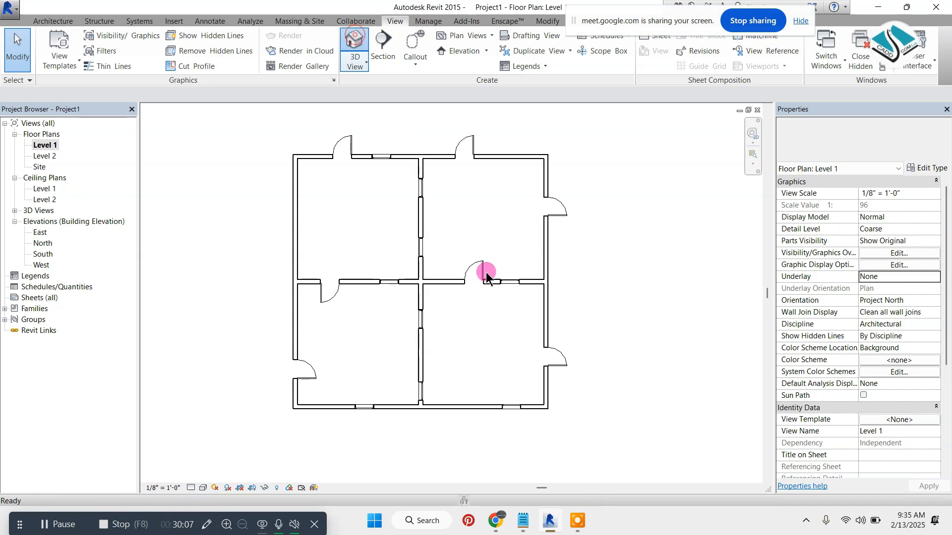
left_click(574, 154)
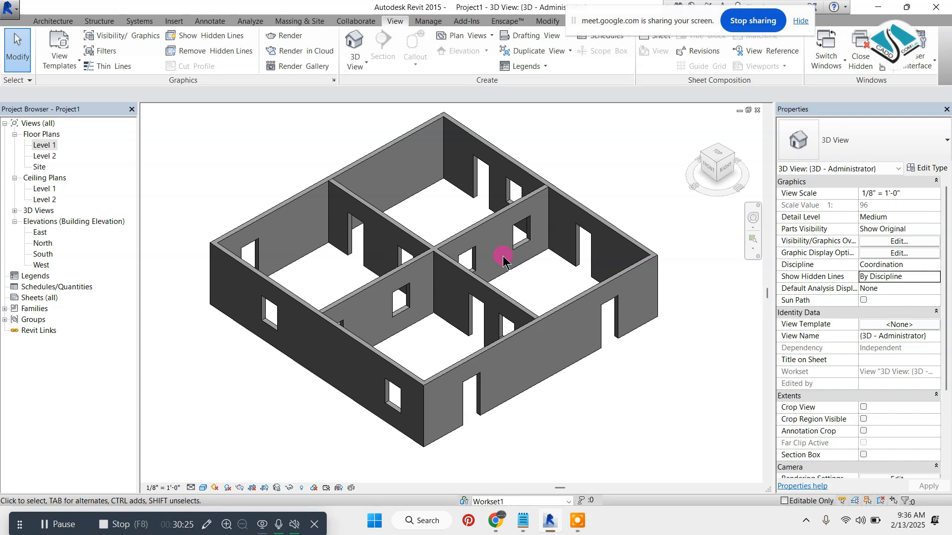
Make the Doors and Windows categories visible again in the 3D view through Visibility/Graphic Overrides.
key("g")
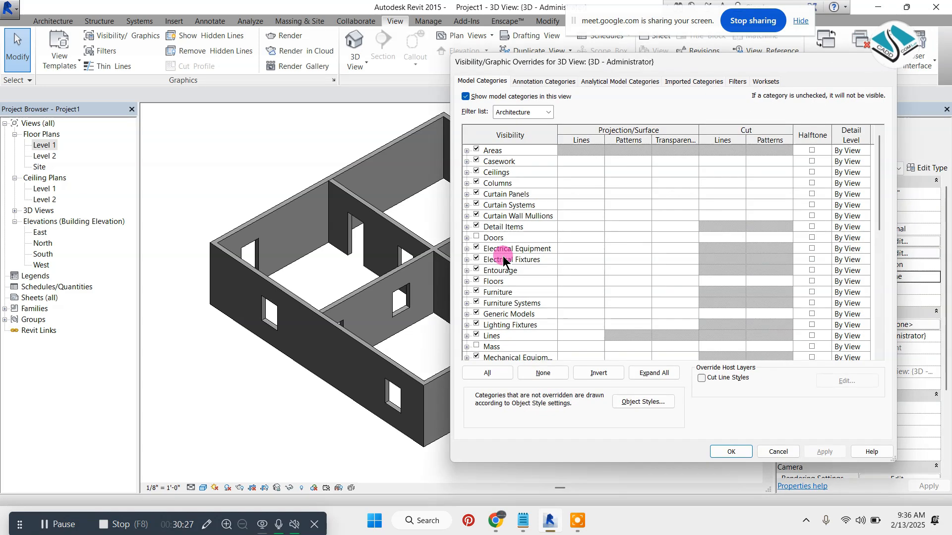
left_click(476, 237)
scroll(473, 337, "down", 8)
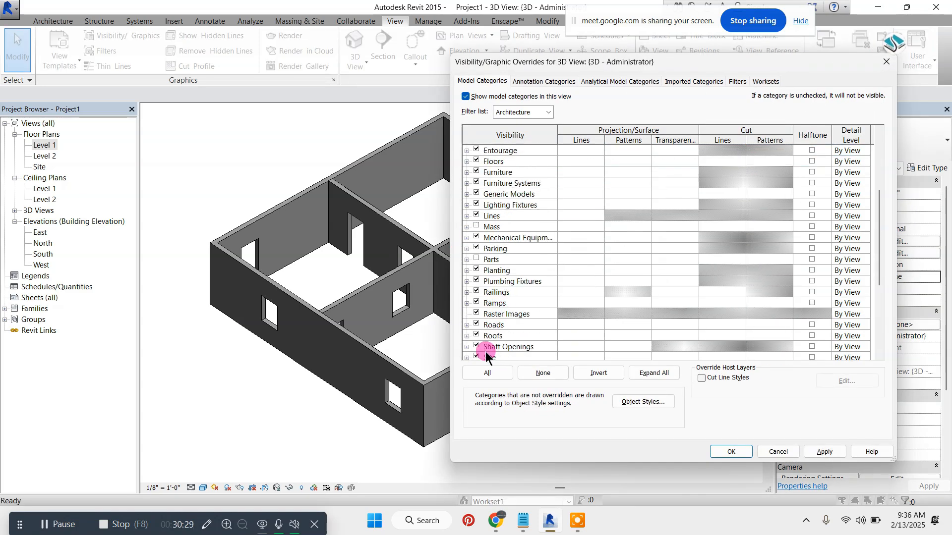
left_click(475, 346)
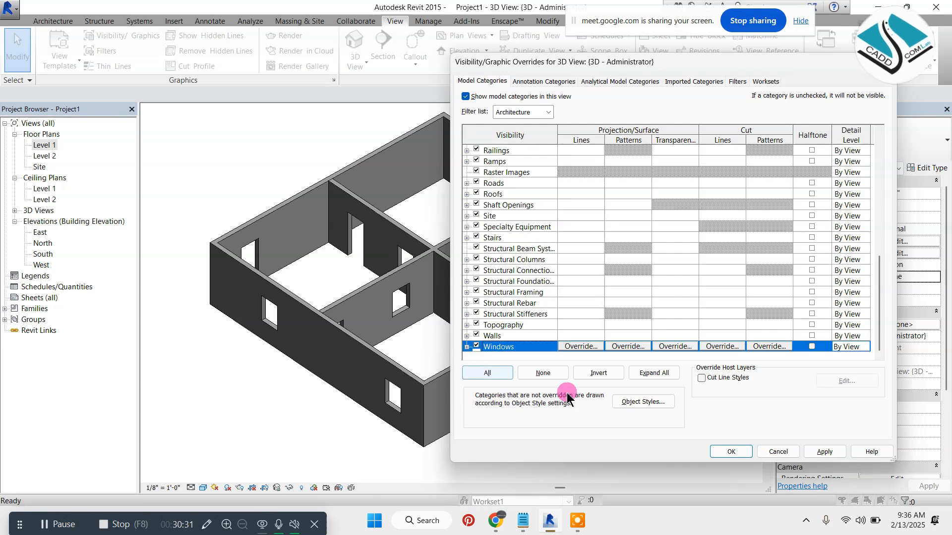
left_click(731, 451)
scroll(368, 224, "up", 2)
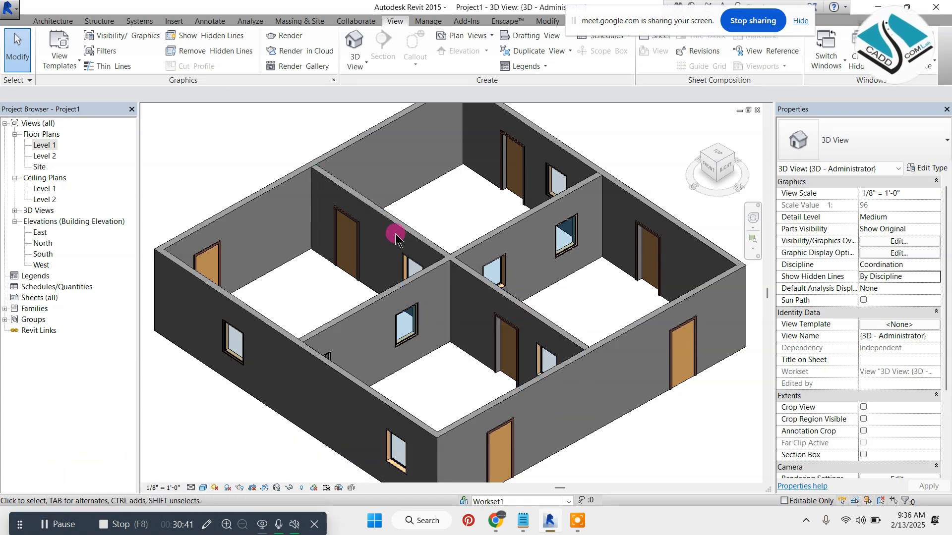
scroll(396, 234, "down", 2)
scroll(502, 240, "up", 1)
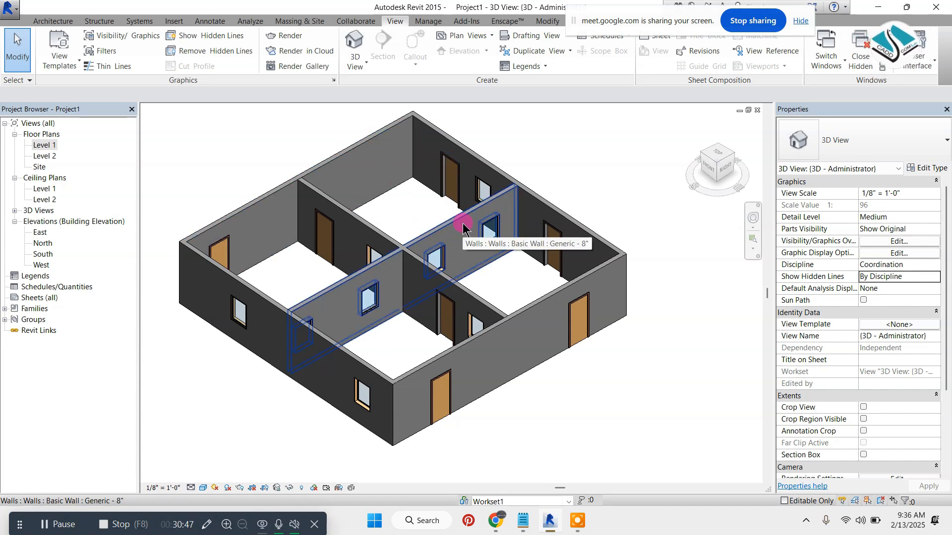
Hide the interior wall containing the windows and the rear-left exterior wall as individual elements in the 3D view.
right_click(460, 227)
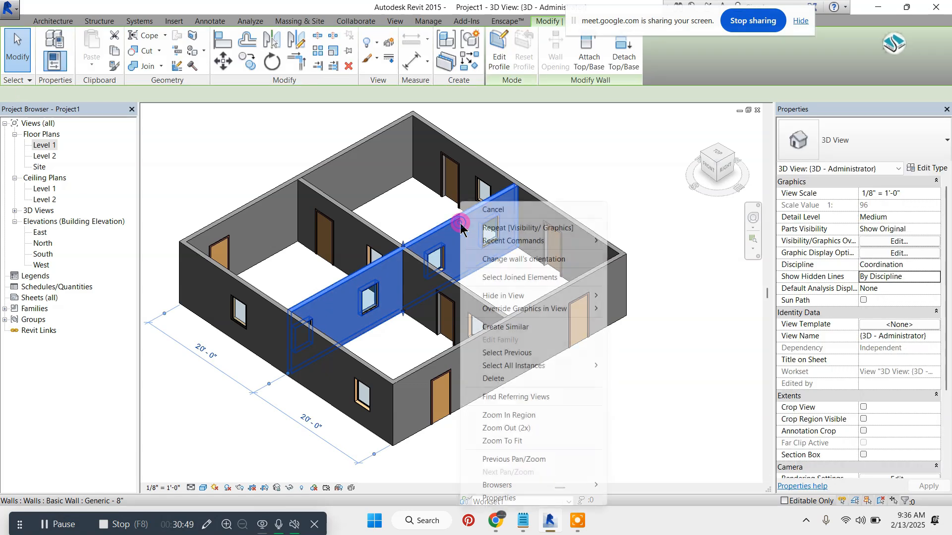
mouse_move(560, 295)
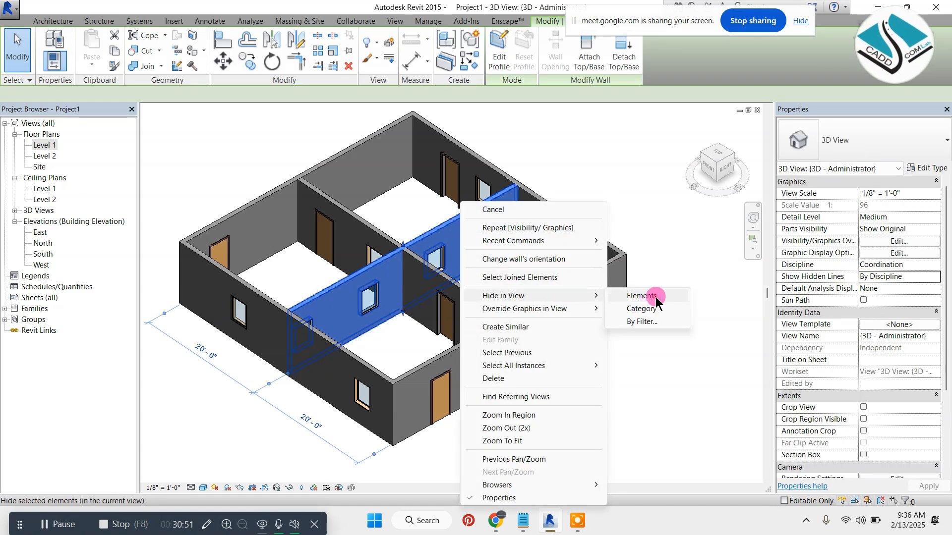
left_click(642, 309)
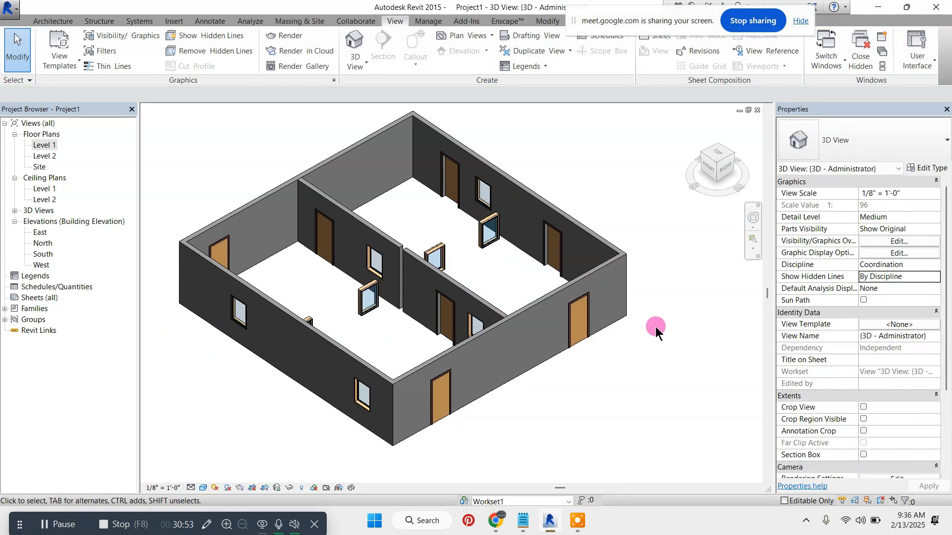
left_click(374, 141)
right_click(374, 141)
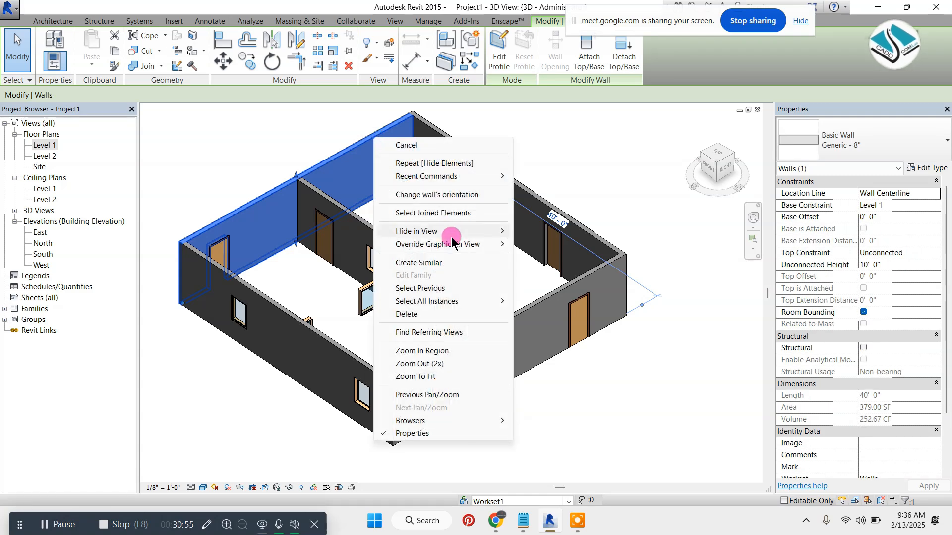
mouse_move(478, 237)
left_click(527, 246)
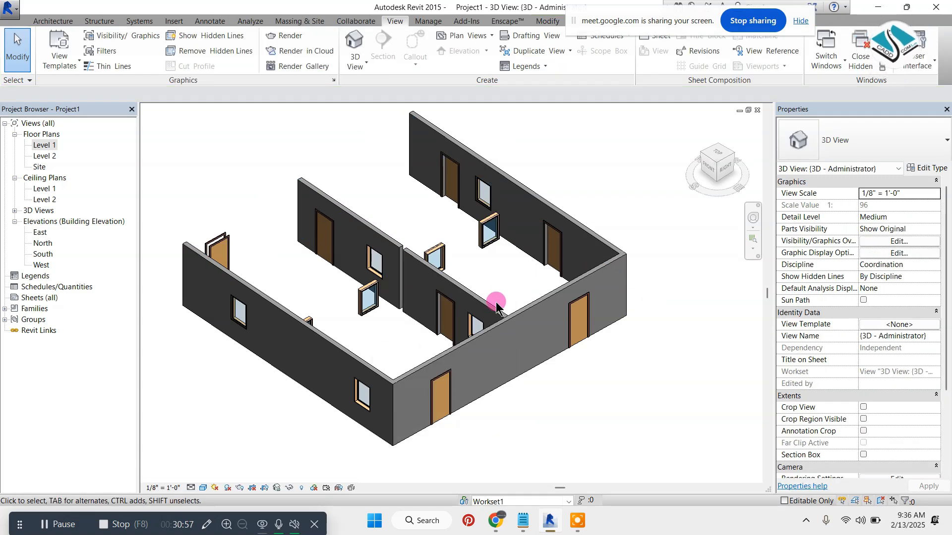
Hide the whole Walls category in the 3D view starting from the exterior wall with two doors, and undo it.
left_click(530, 311)
right_click(530, 311)
mouse_move(651, 99)
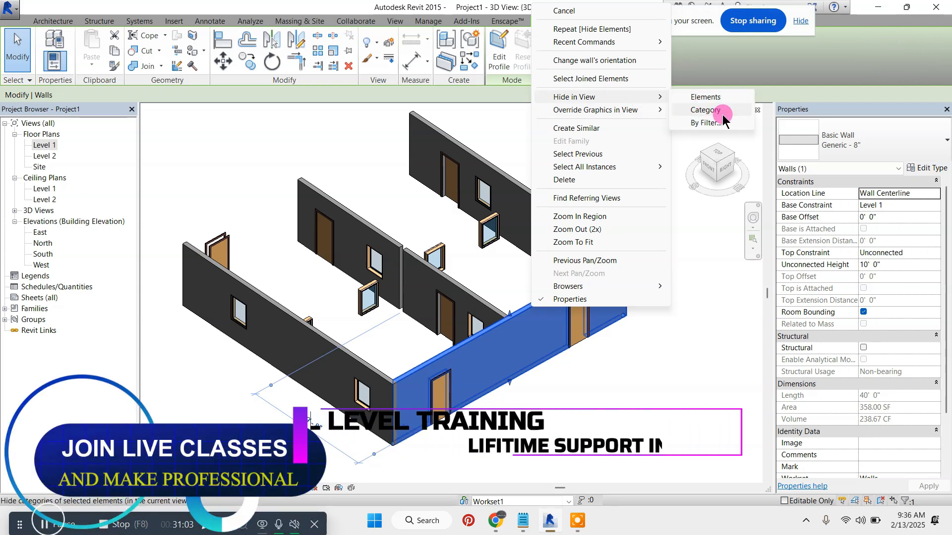
left_click(650, 94)
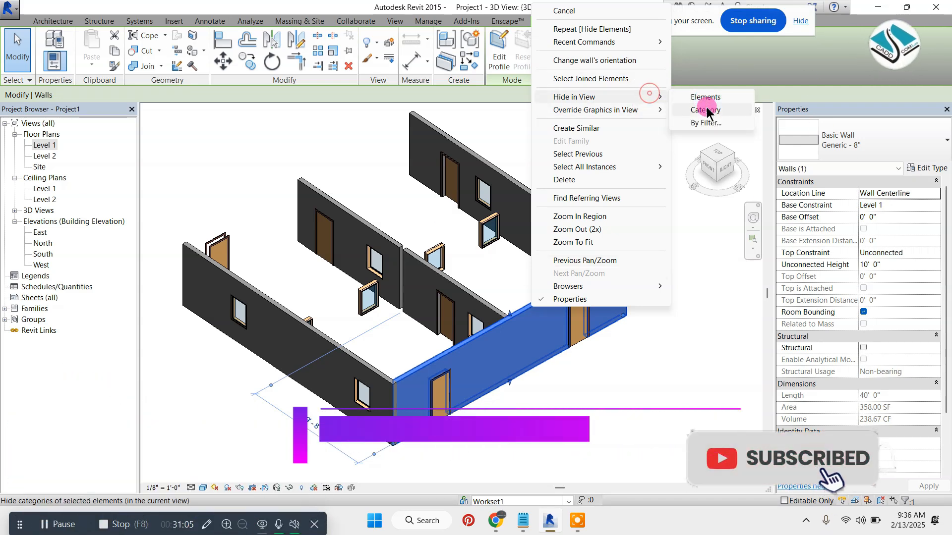
left_click(706, 110)
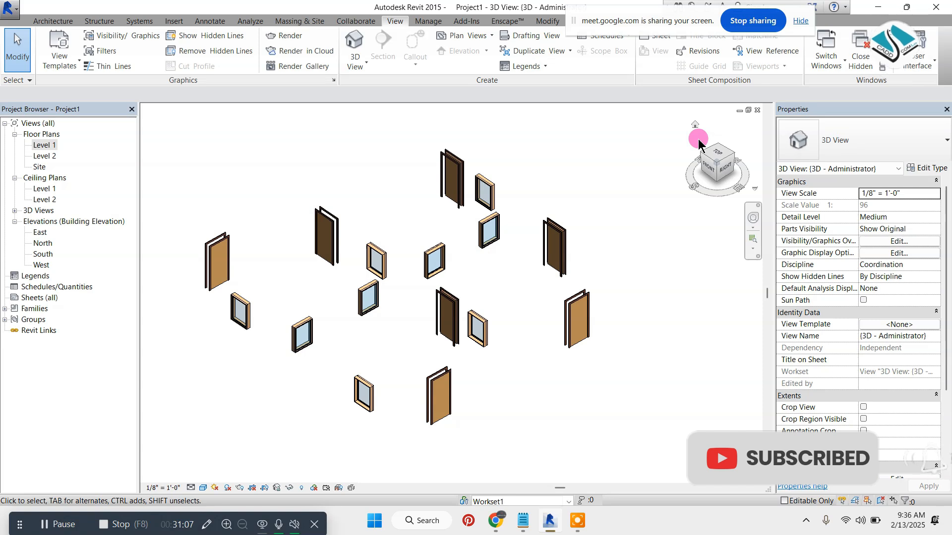
key("ctrl+z")
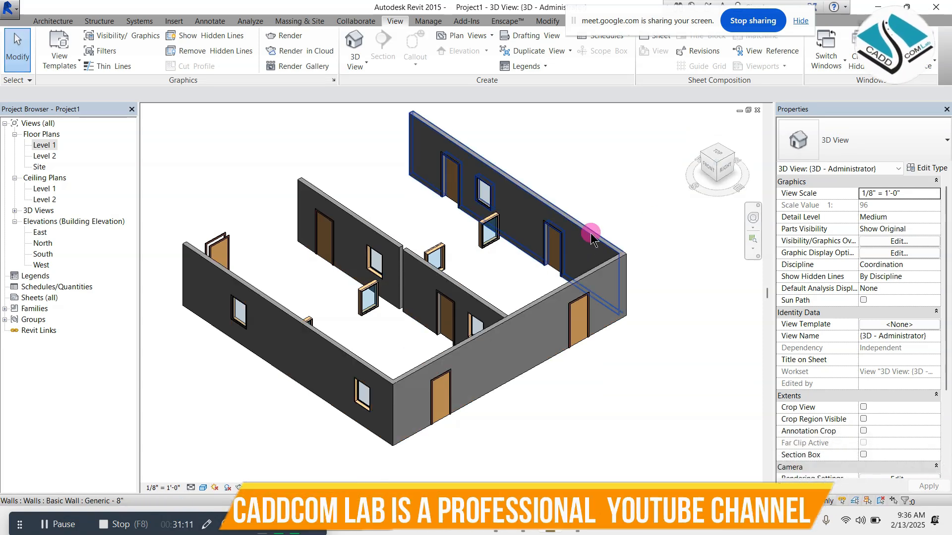
left_click(660, 322)
left_click(206, 524)
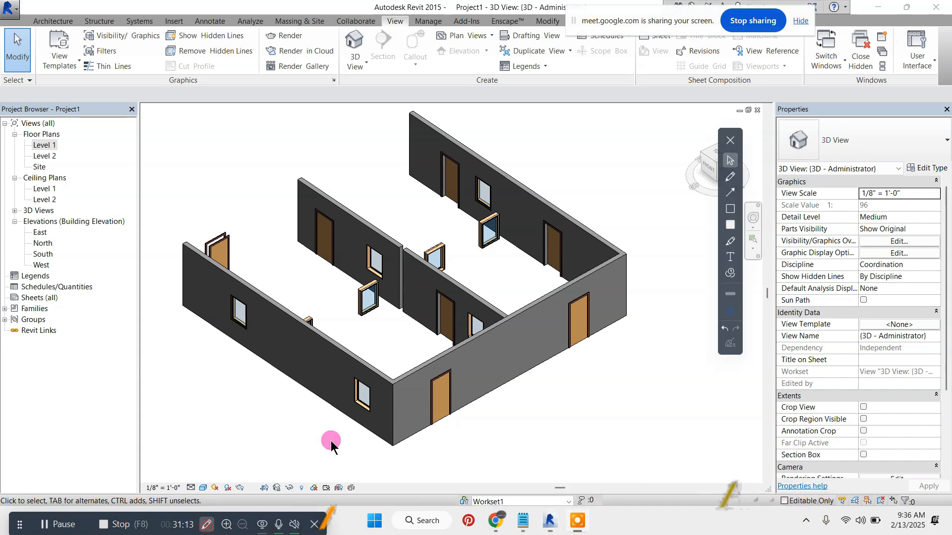
left_click(730, 177)
mouse_move(278, 232)
left_mouse_down()
mouse_move(335, 371)
mouse_move(316, 463)
mouse_move(351, 480)
left_mouse_up()
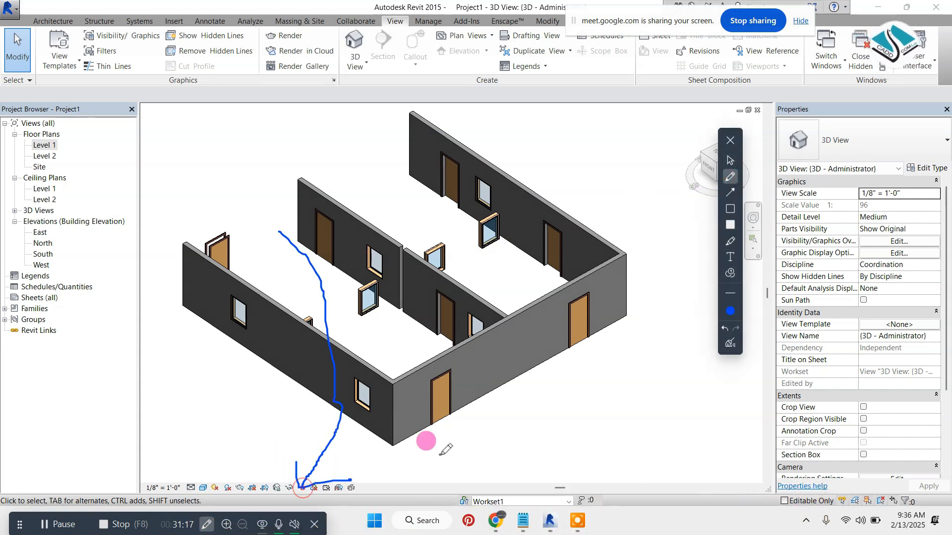
left_click(733, 351)
left_click(730, 143)
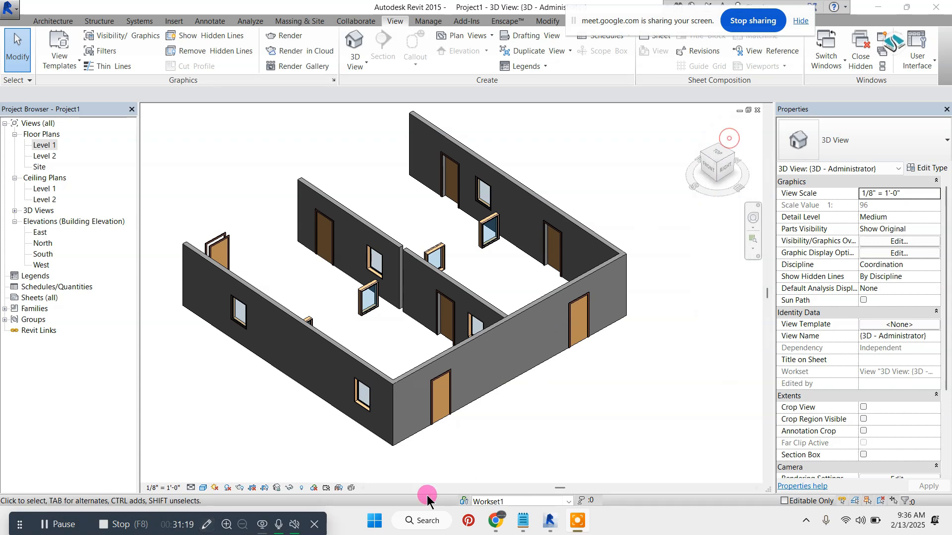
Turn on Reveal Hidden Elements in the 3D view, select the whole model and unhide it by category.
left_click(301, 488)
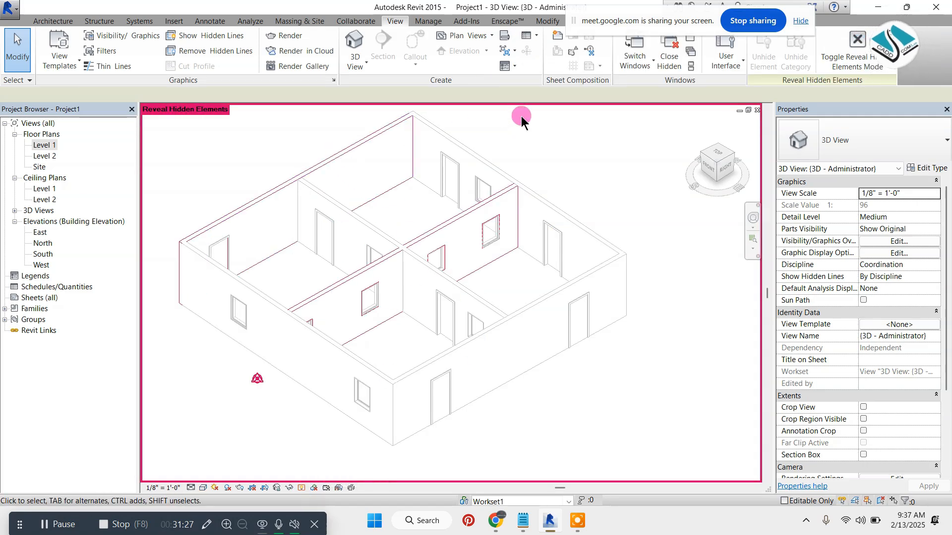
left_click_drag(521, 116, 367, 240)
right_click(387, 148)
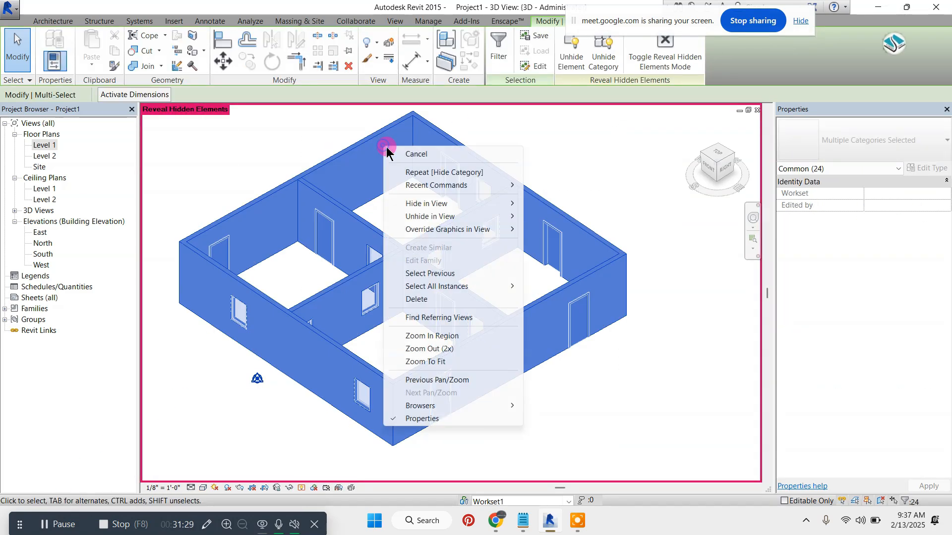
mouse_move(497, 216)
left_click(561, 228)
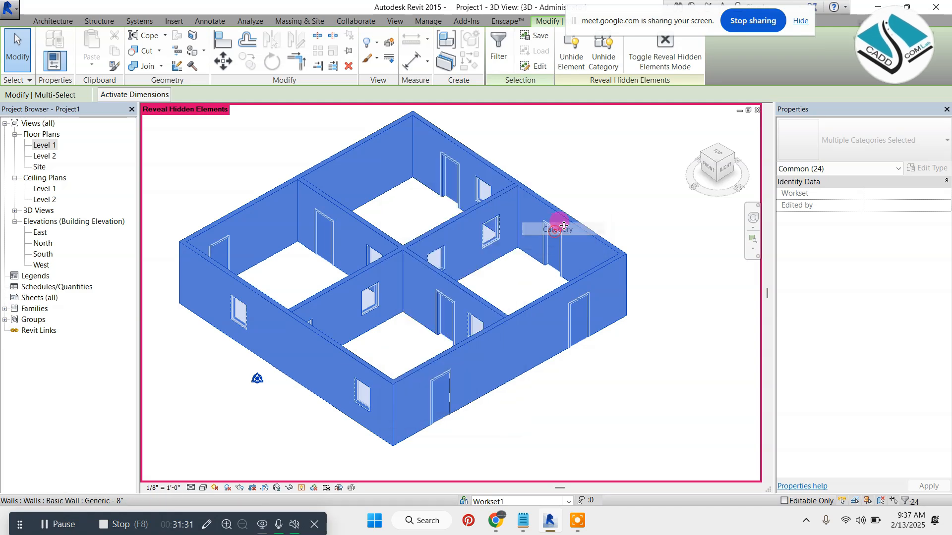
left_click(622, 187)
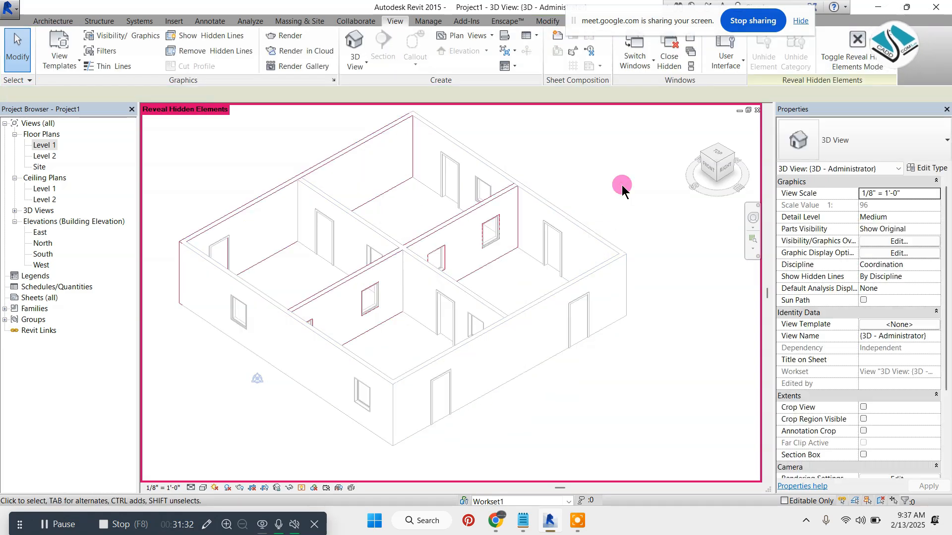
Unhide the hidden rear-left exterior wall as an element in the 3D view.
right_click(379, 137)
mouse_move(493, 244)
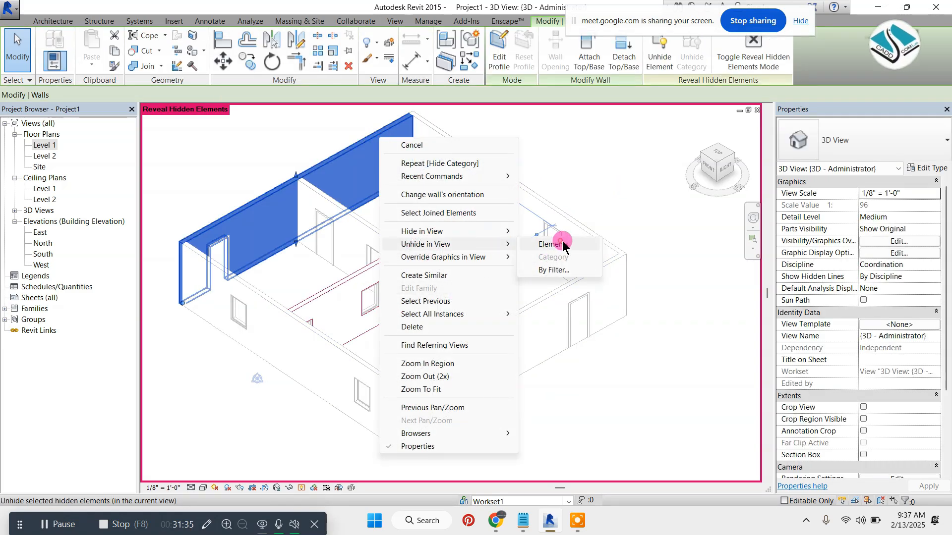
left_click(562, 245)
left_click(551, 187)
Hide the Walls category from the interior wall with the windows and toggle Reveal Hidden Elements off and on.
right_click(460, 222)
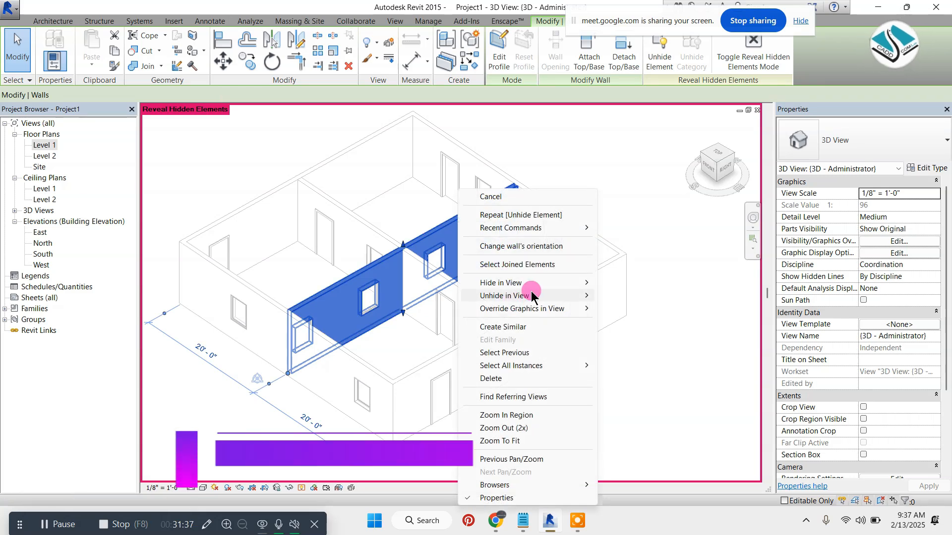
left_click(545, 282)
left_click(632, 296)
left_click(663, 224)
mouse_move(520, 527)
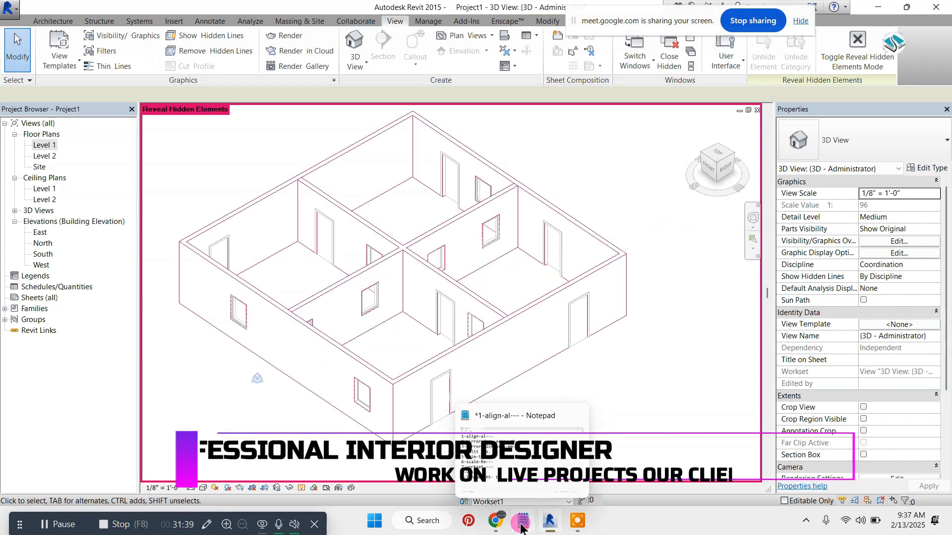
left_click(301, 489)
left_click(302, 489)
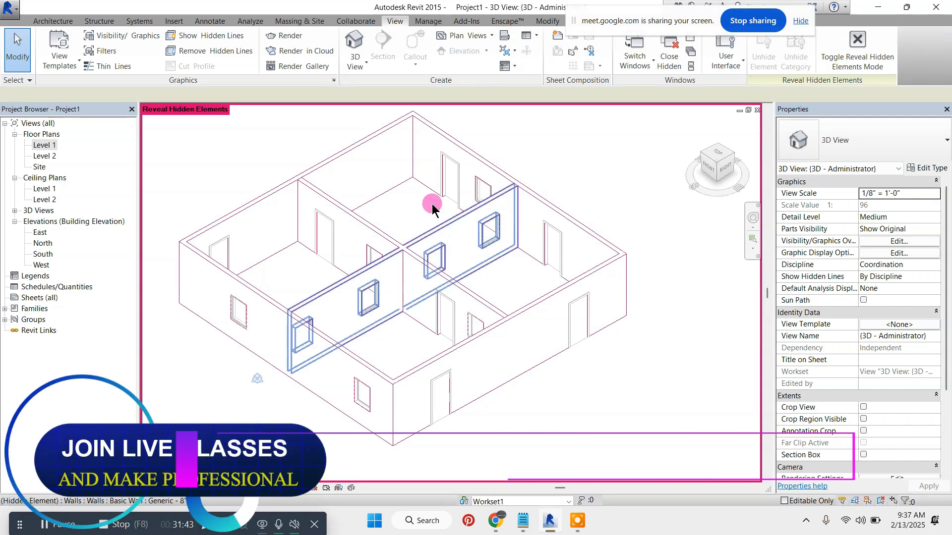
Select the entire revealed model and unhide the Walls category in the 3D view.
left_click_drag(614, 131, 169, 459)
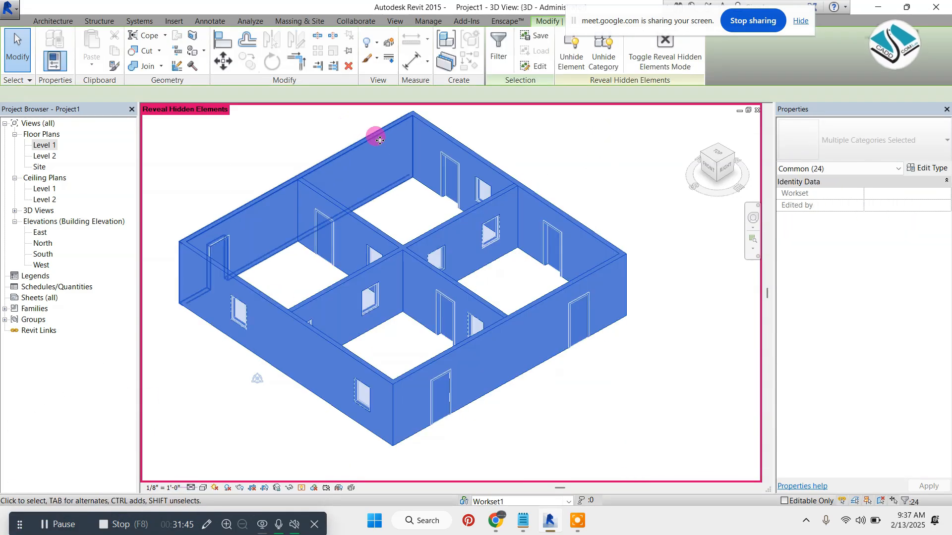
right_click(379, 139)
mouse_move(580, 247)
left_click(626, 245)
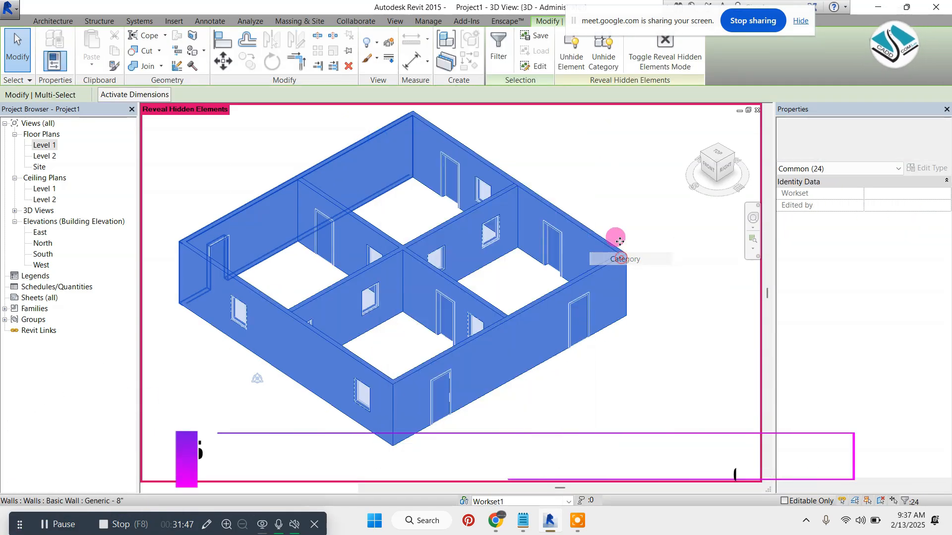
left_click(627, 153)
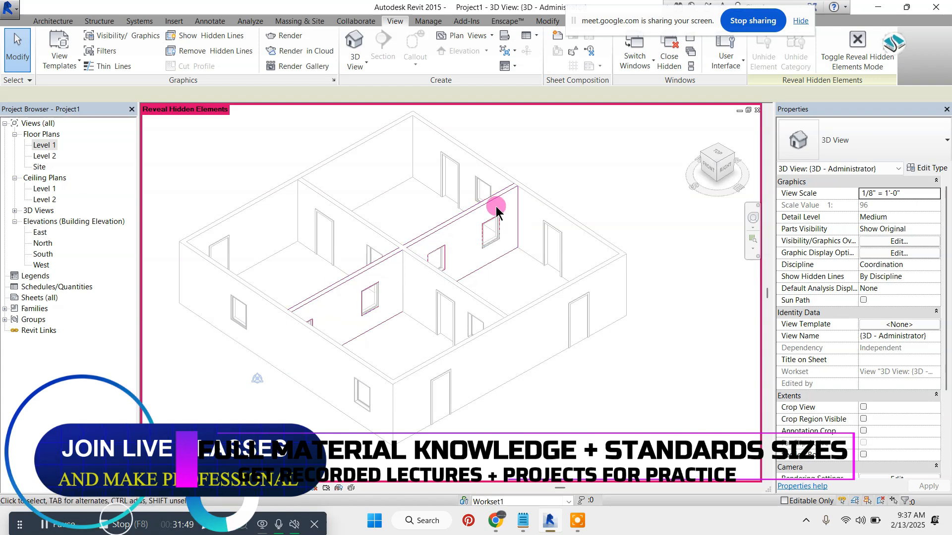
Unhide the interior wall with the windows as an element and turn off Reveal Hidden Elements.
left_click(481, 204)
right_click(558, 184)
mouse_move(684, 293)
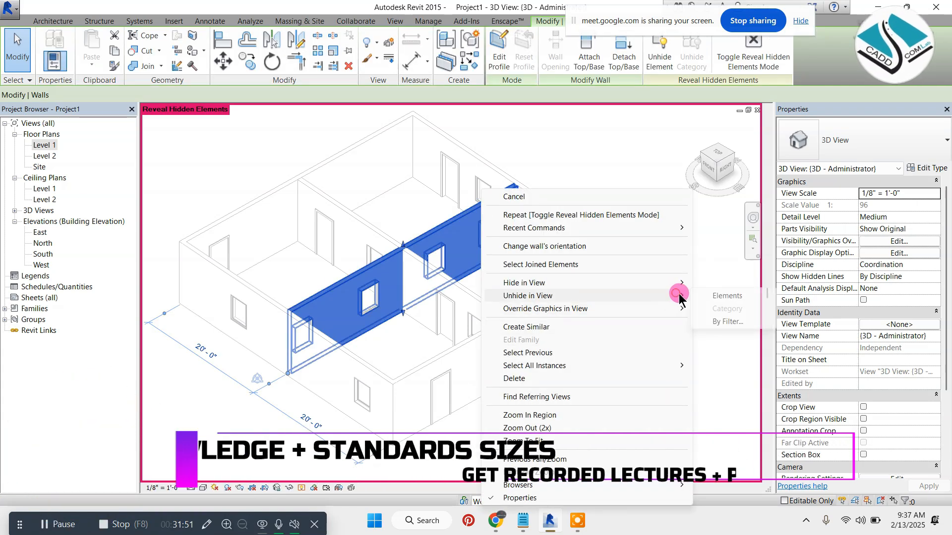
left_click(714, 295)
left_click(481, 474)
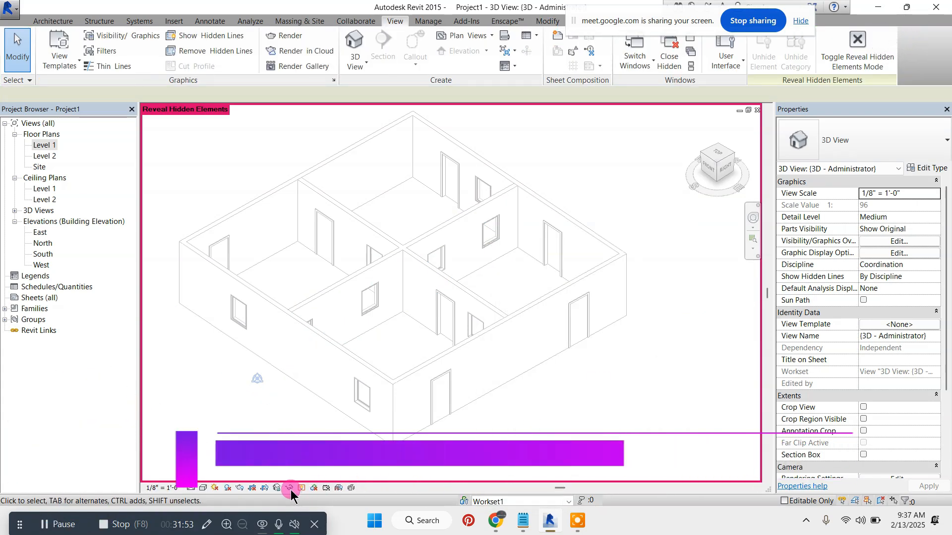
left_click(290, 490)
left_click(301, 488)
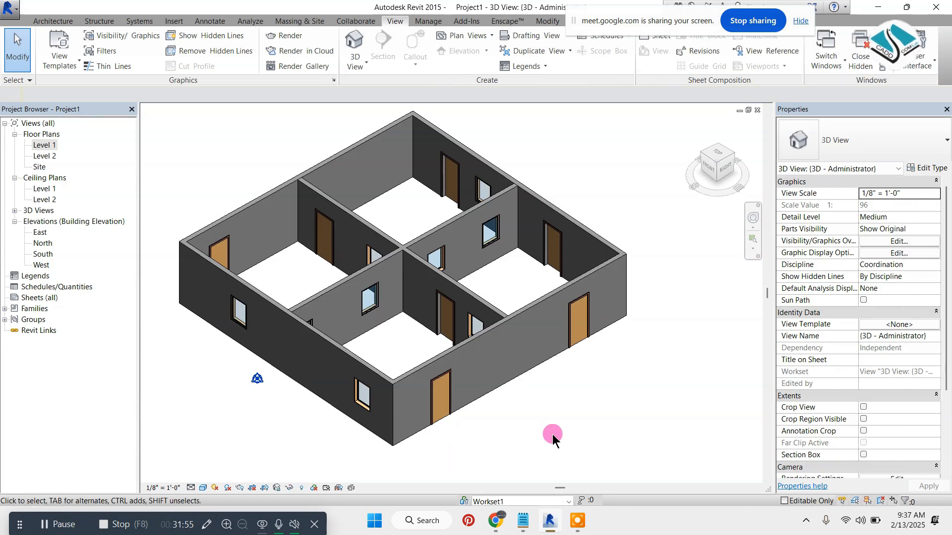
middle_click_drag(506, 329, 482, 293, "shift")
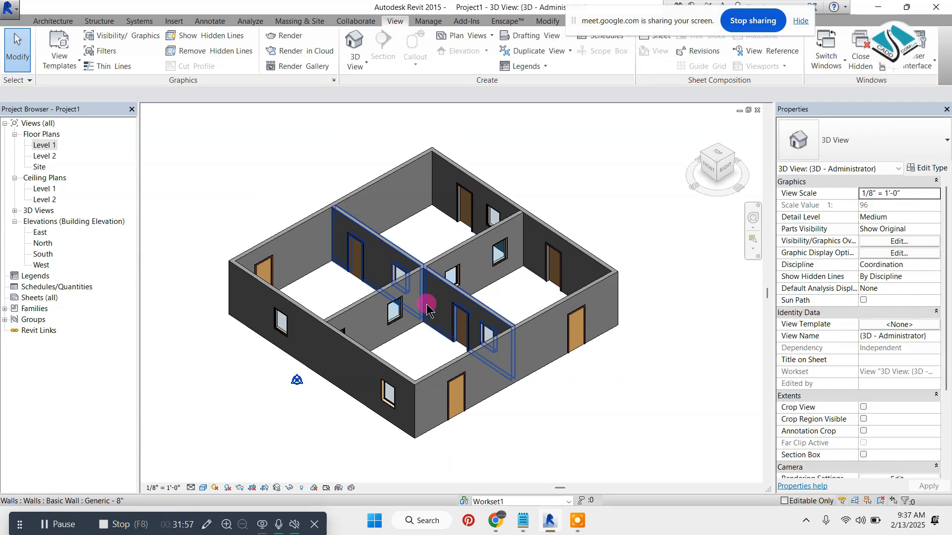